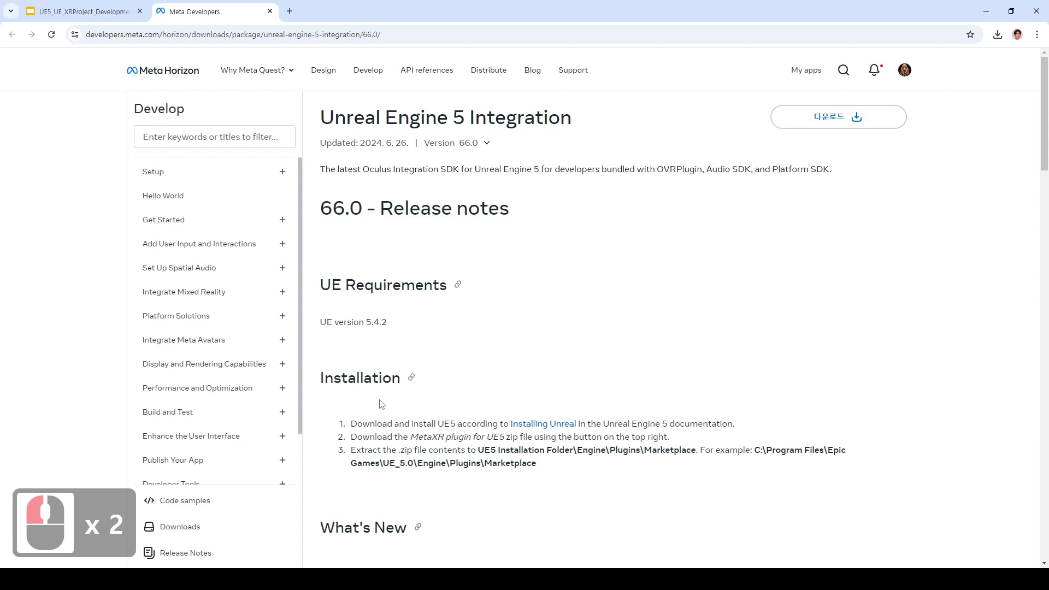
Accept the license terms for Unreal Engine 5 Integration 66.0 and download the MetaXR plugin zip
left_click_drag(356, 420, 523, 473)
left_click(546, 484)
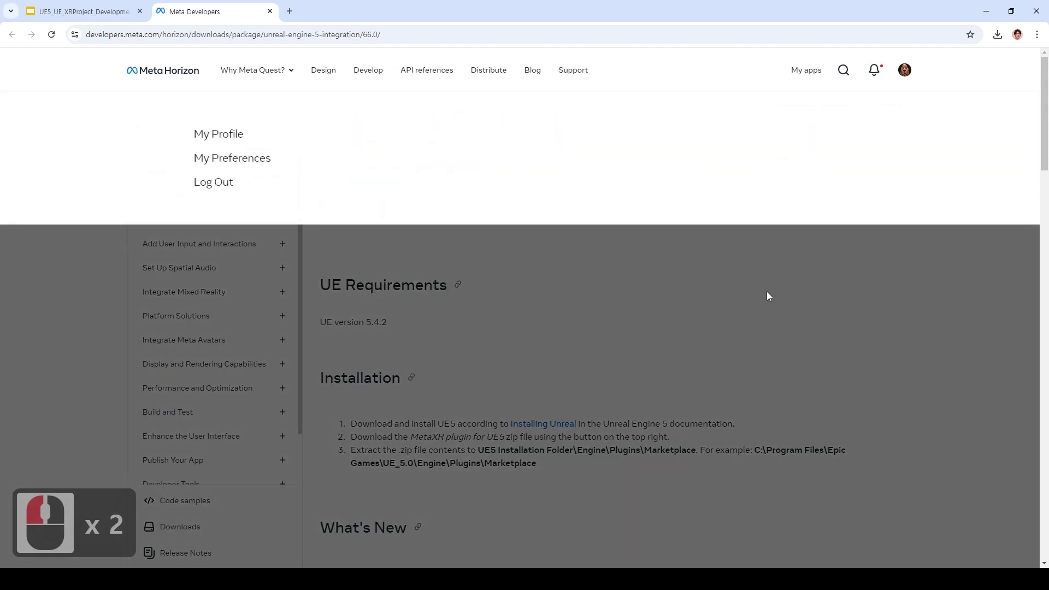
left_click(767, 295)
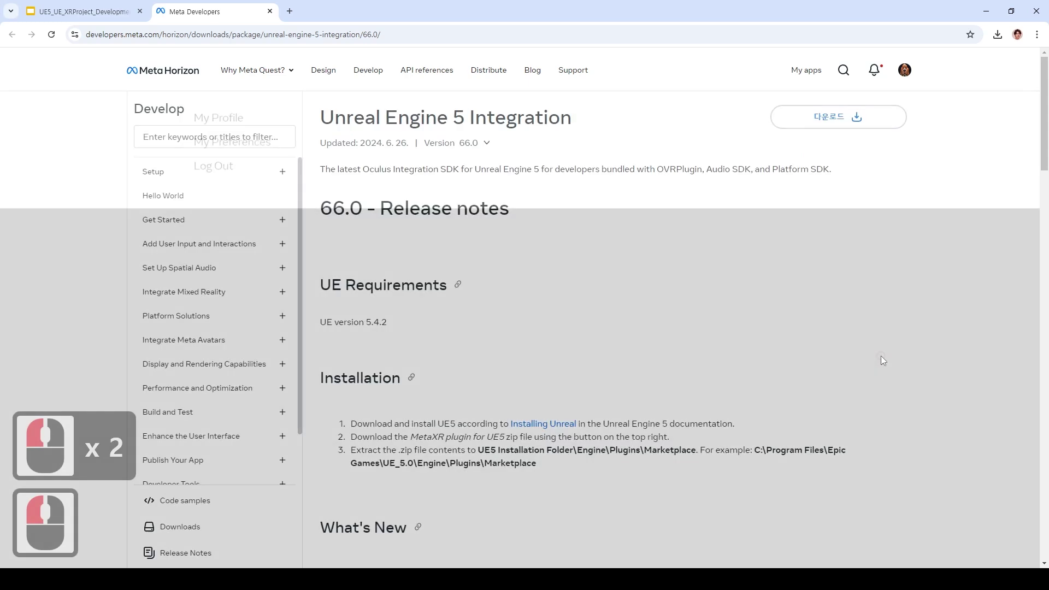
double_click(844, 124)
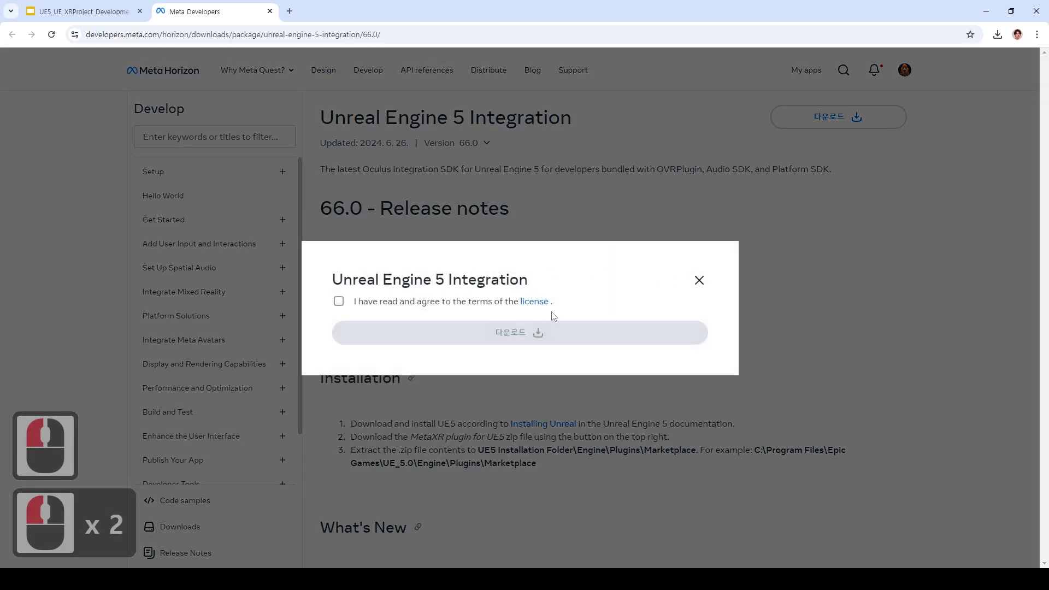
left_click(338, 302)
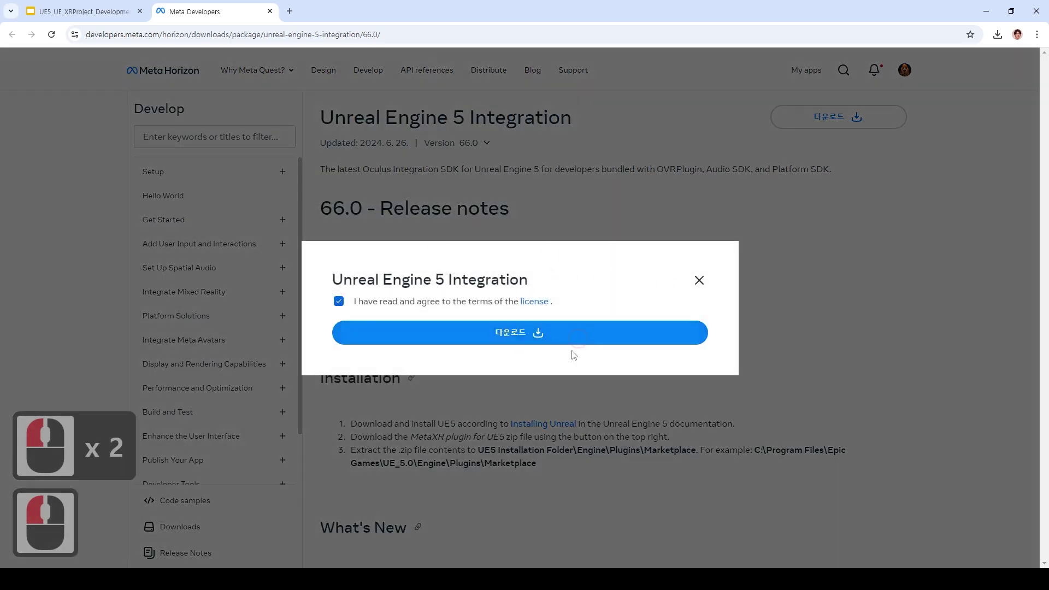
left_click(539, 334)
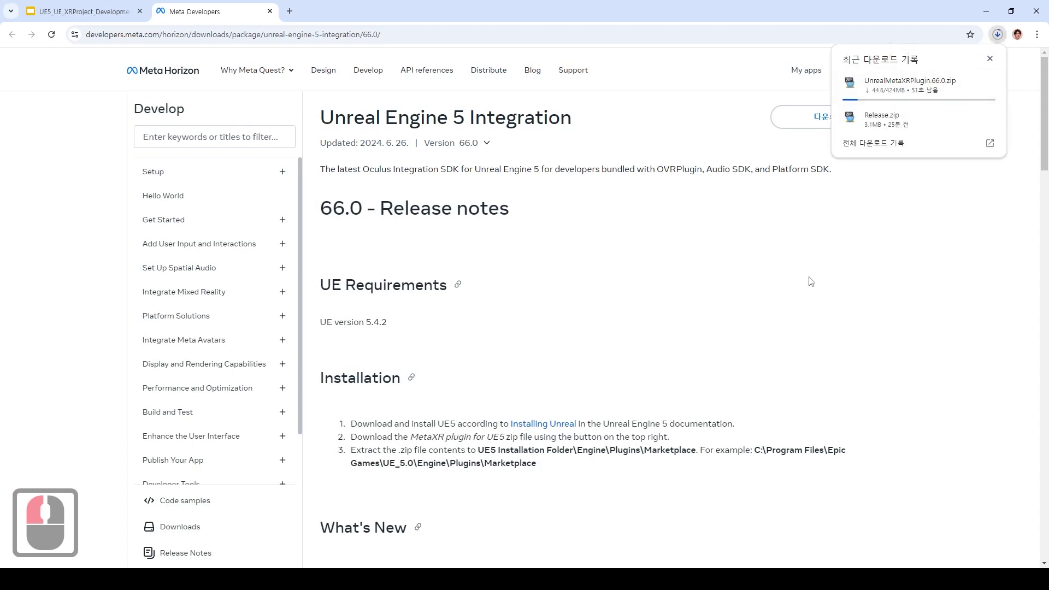
Review the What's New and What's Fixed sections of the 66.0 release notes
scroll(607, 519, "down", 3)
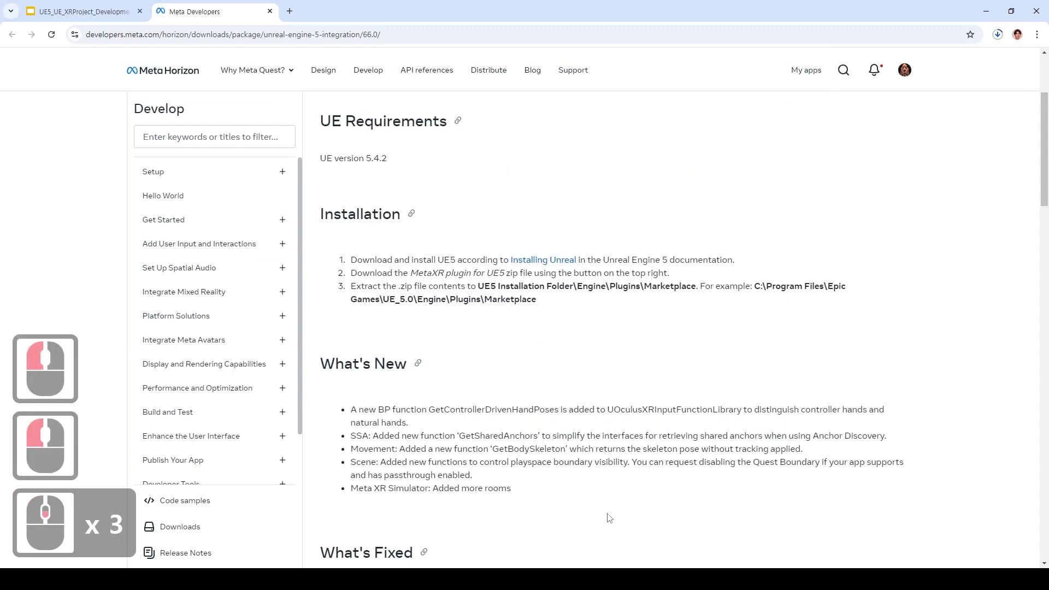
triple_click(497, 384)
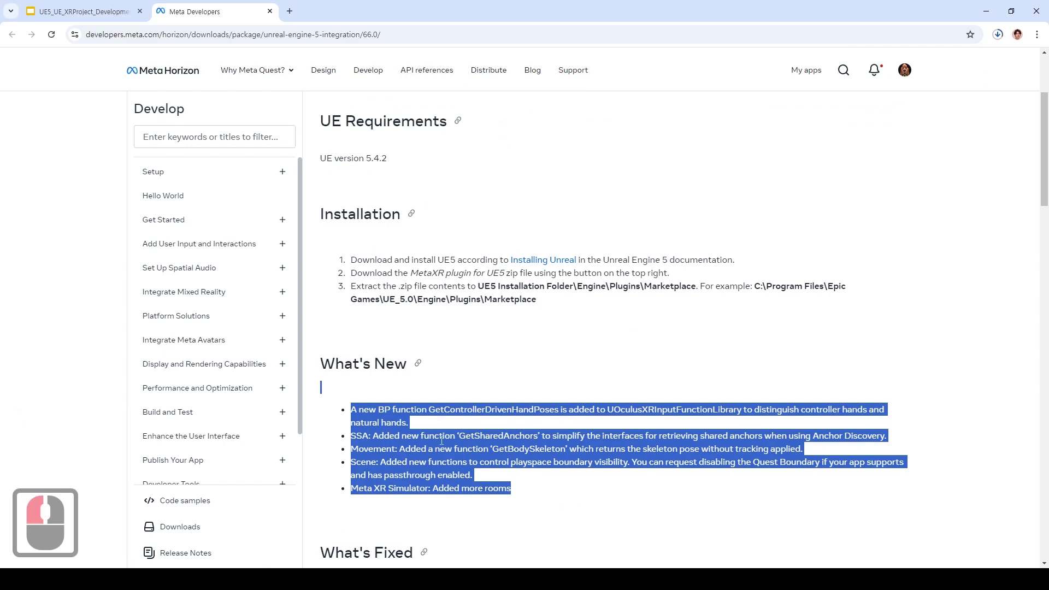
scroll(485, 497, "down", 10)
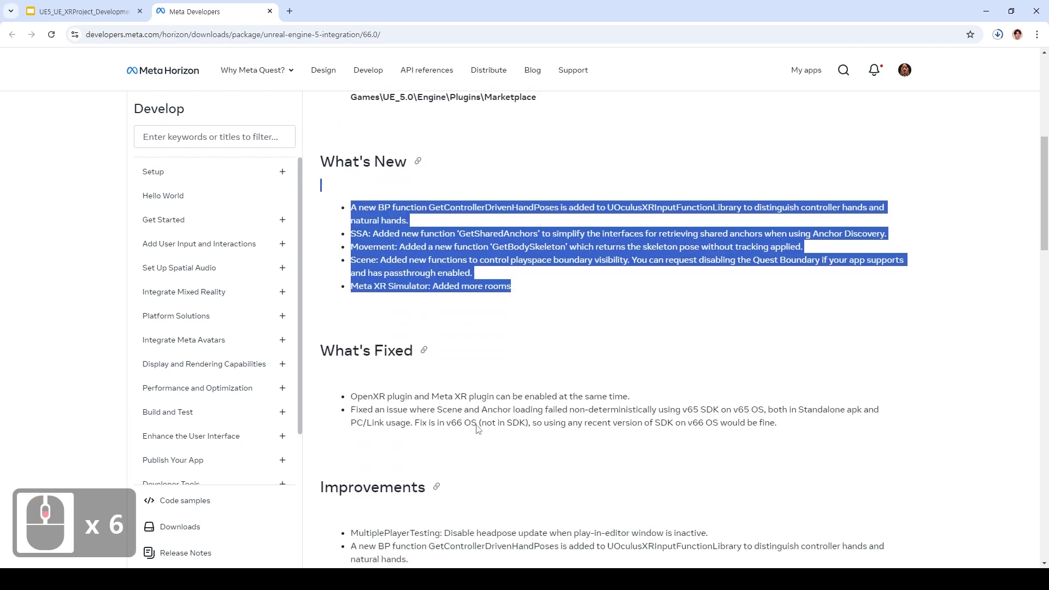
scroll(495, 416, "up", 8)
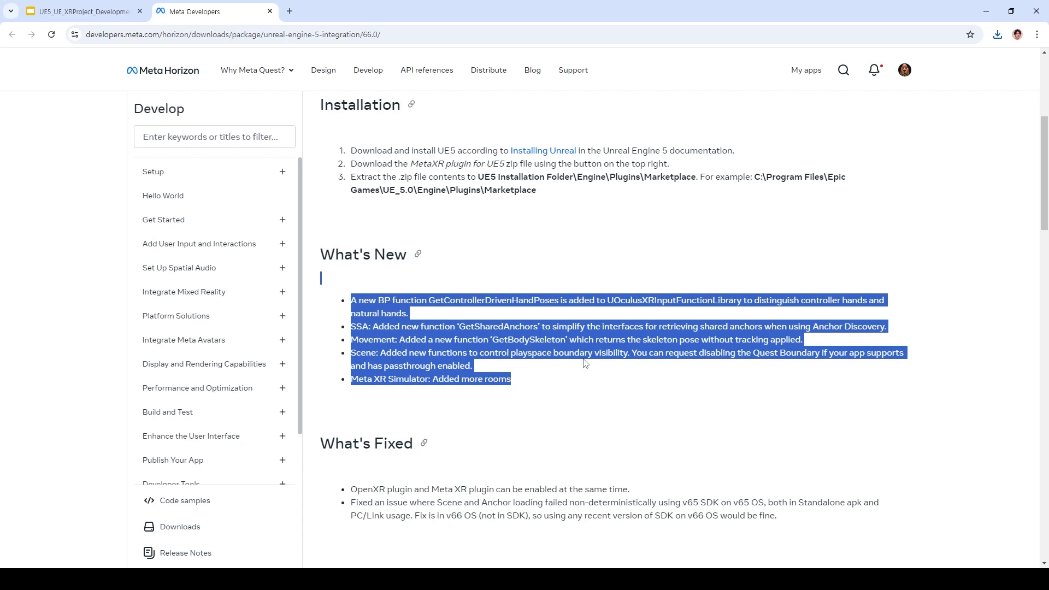
scroll(546, 261, "up", 3)
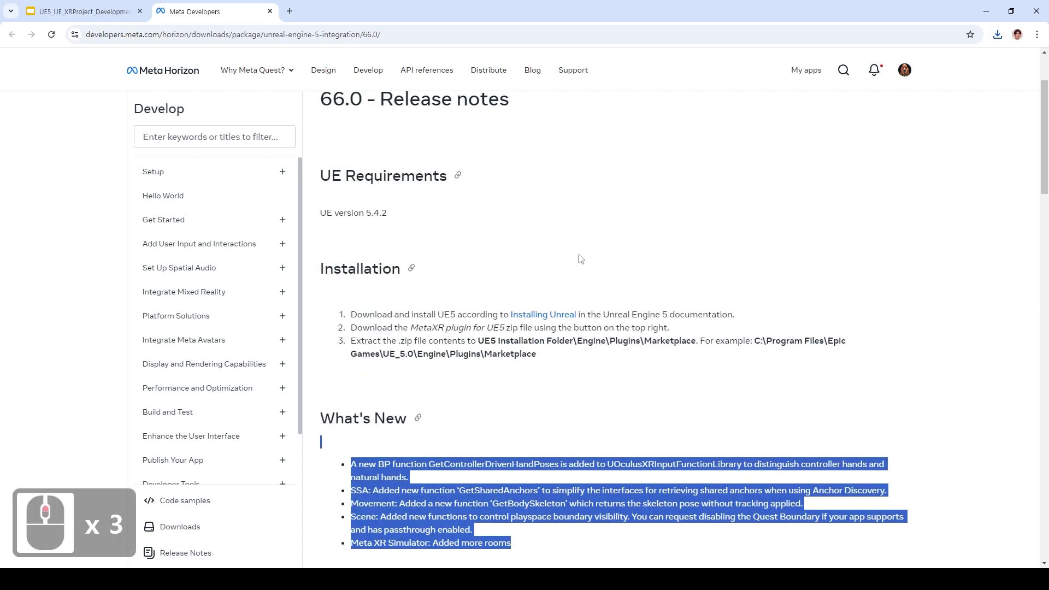
Show the Downloads folder and extract UnrealMetaXRPlugin.66.0.zip into its own folder
left_click(1000, 37)
left_click(749, 205)
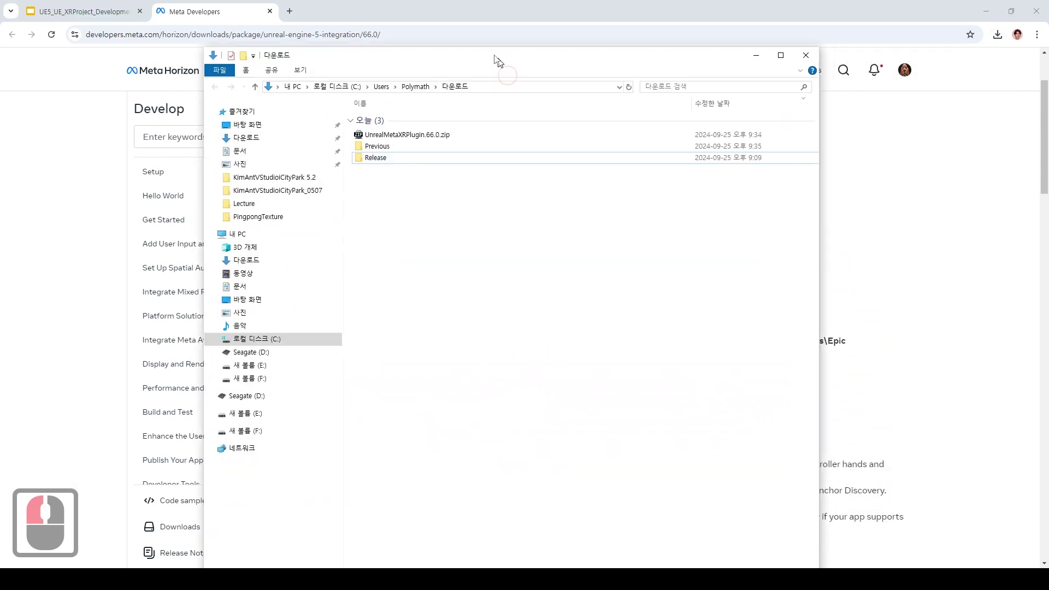
left_click_drag(495, 58, 486, 174)
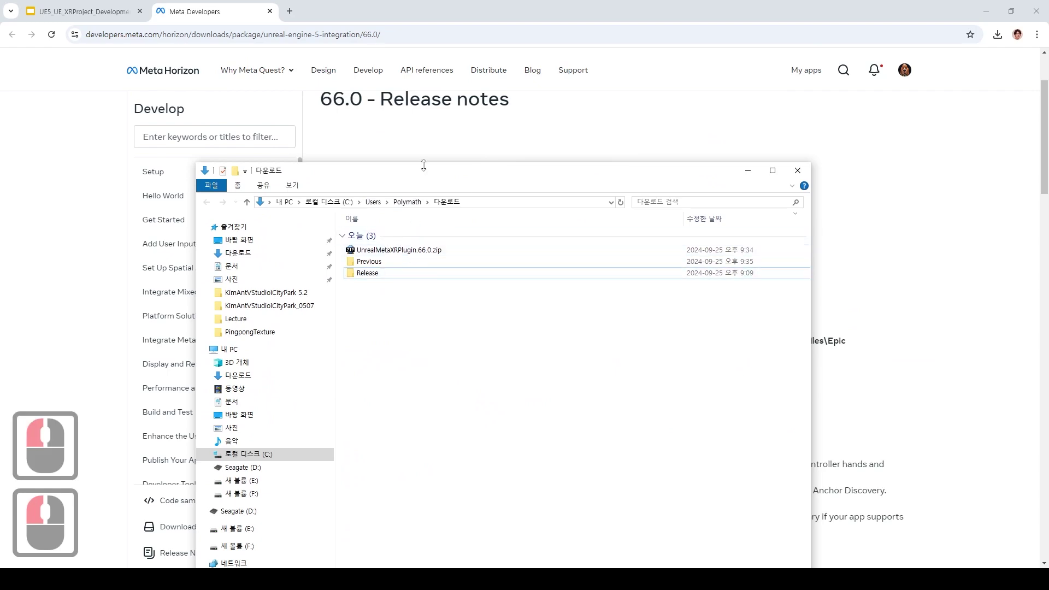
left_click_drag(423, 166, 463, 256)
left_click(476, 332)
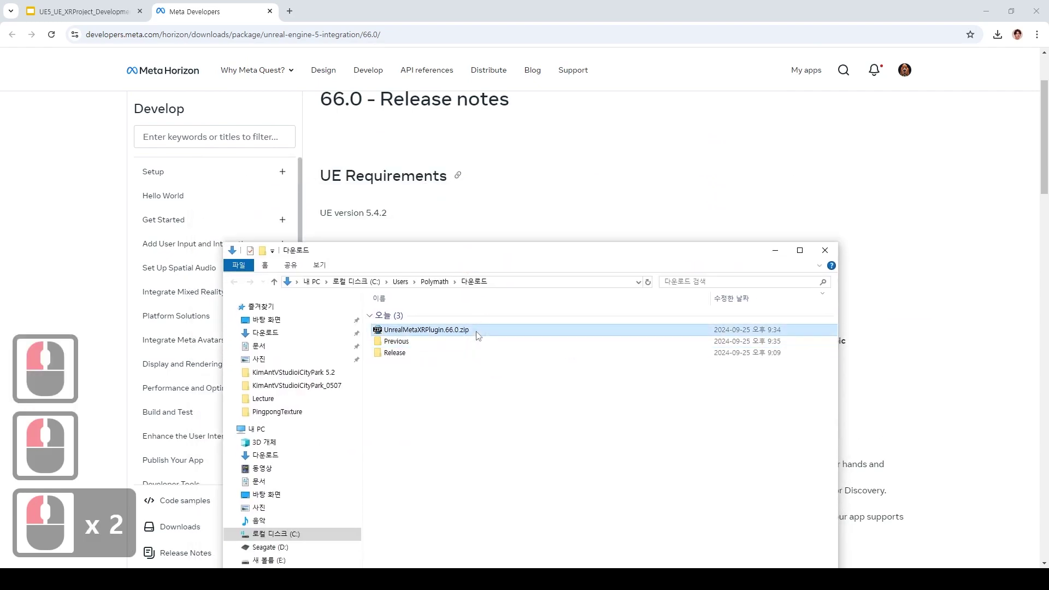
double_click(476, 332)
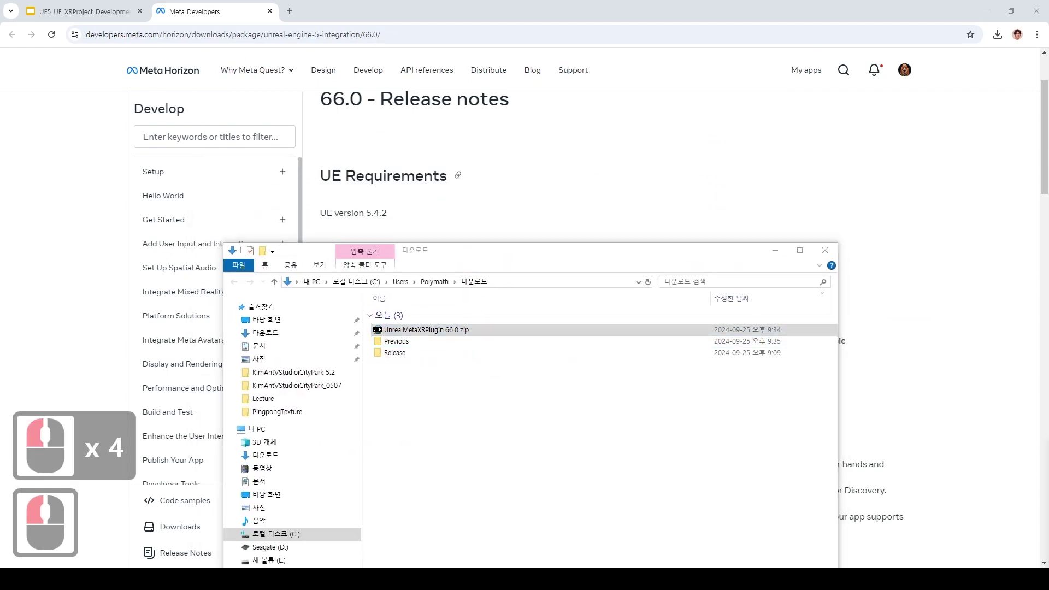
Arrange the extracted UnrealMetaXRPlugin.66.0 window and the Downloads window so the contents of Downloads are in view
left_click_drag(451, 37, 464, 84)
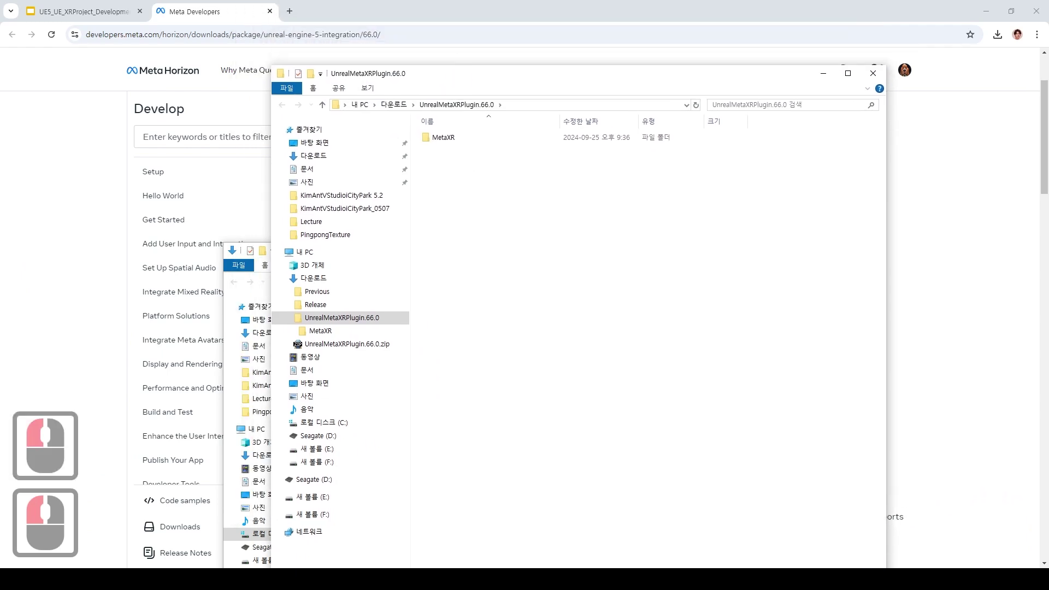
left_click(547, 333)
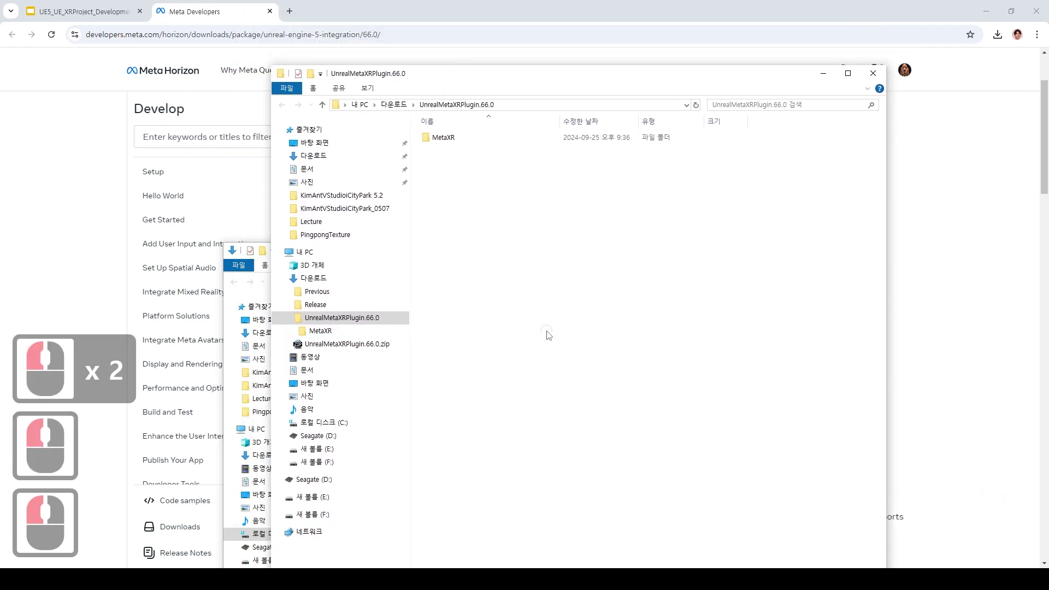
left_click_drag(490, 65, 516, 153)
left_click(587, 496)
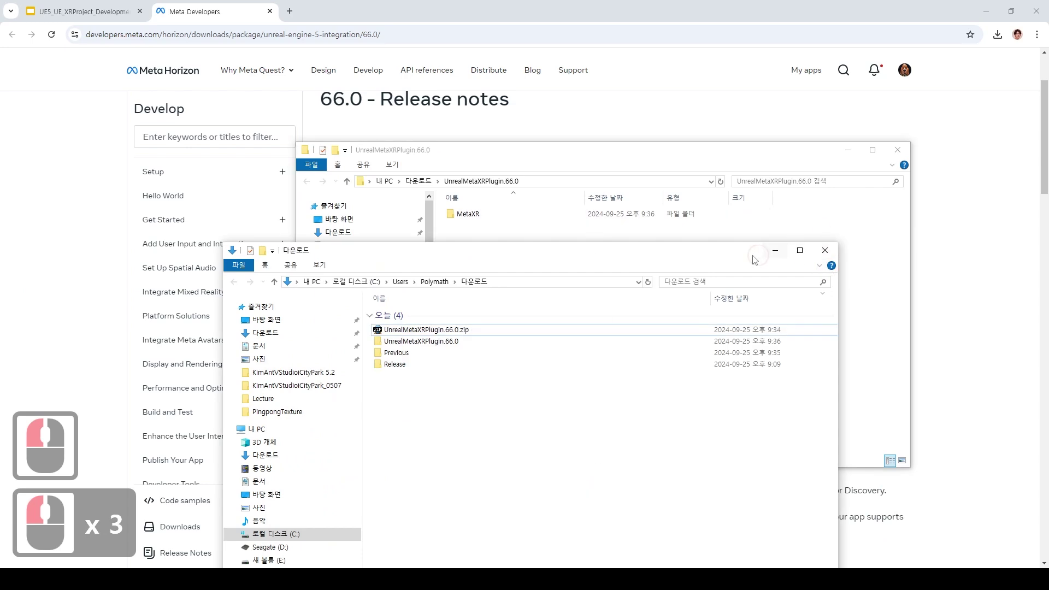
left_click_drag(752, 253, 703, 188)
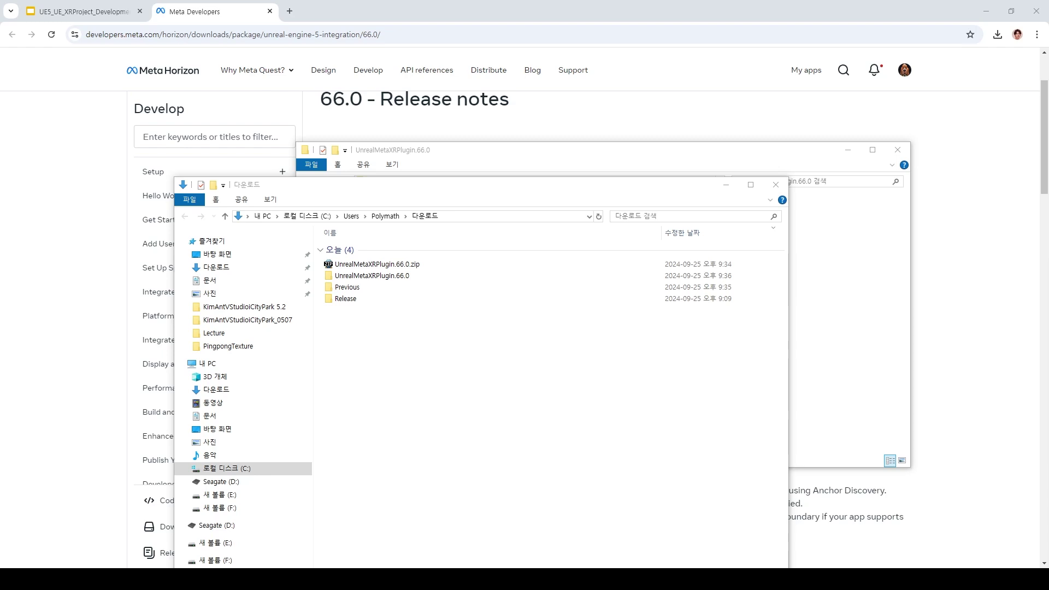
Return to the browser, switch the integration page to version 39.0 and examine its release notes on Unreal Engine 5 availability
left_click(611, 64)
scroll(612, 64, "up", 4)
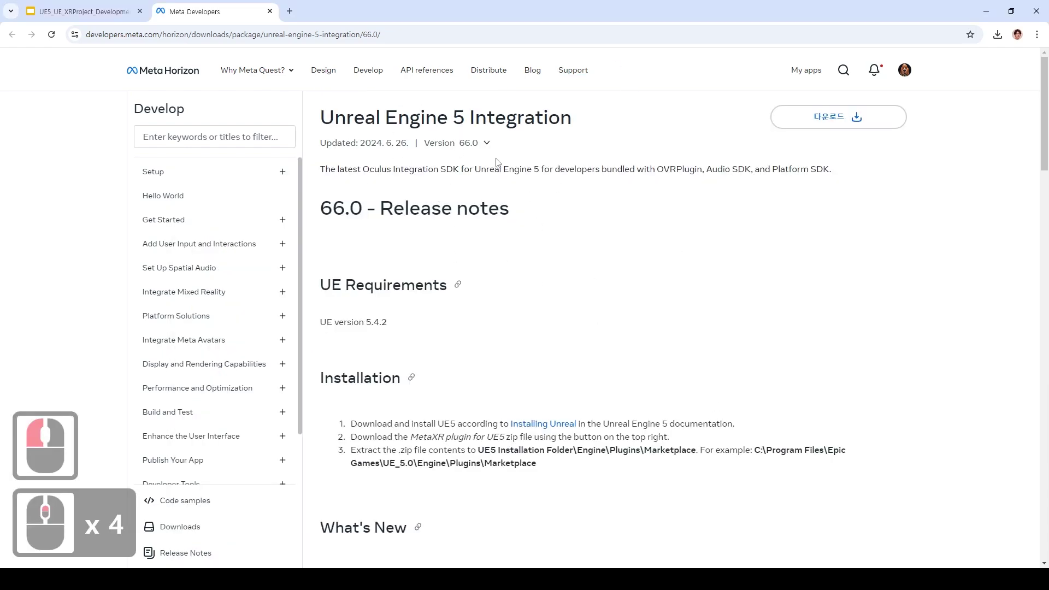
left_click(473, 142)
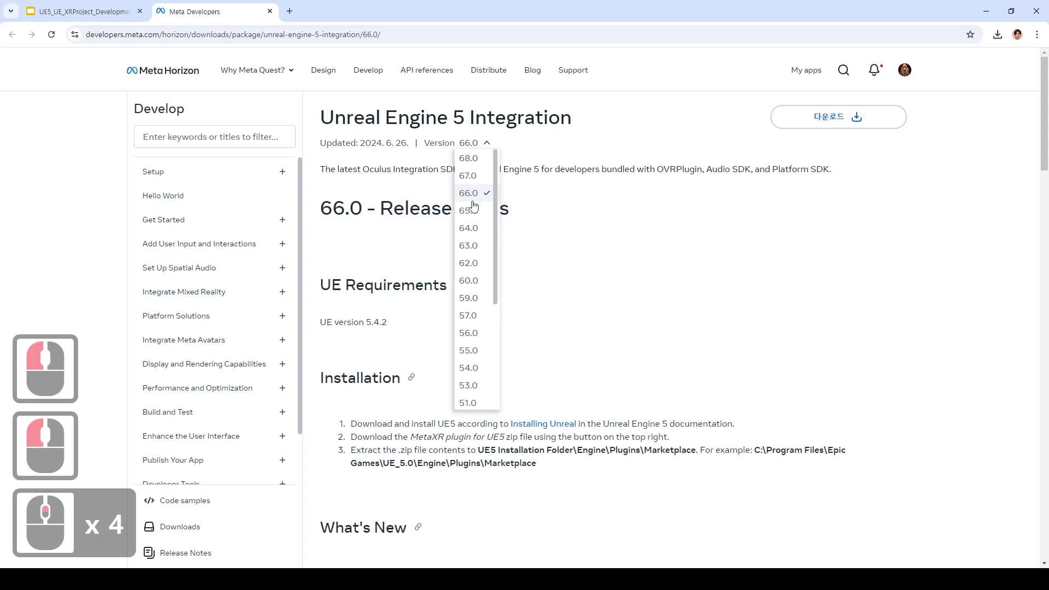
scroll(472, 267, "down", 5)
scroll(475, 328, "down", 5)
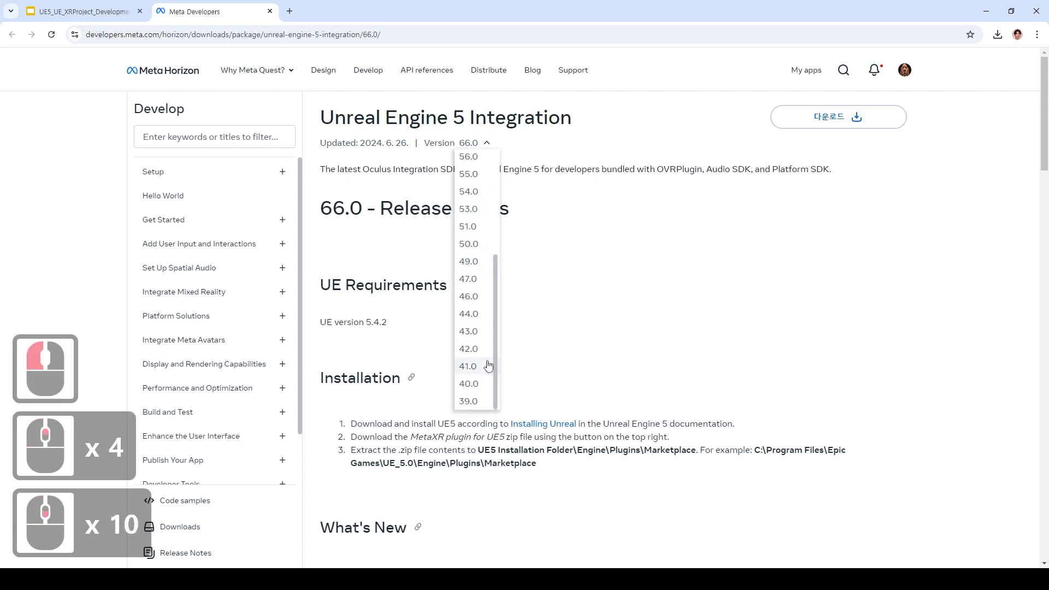
left_click(477, 402)
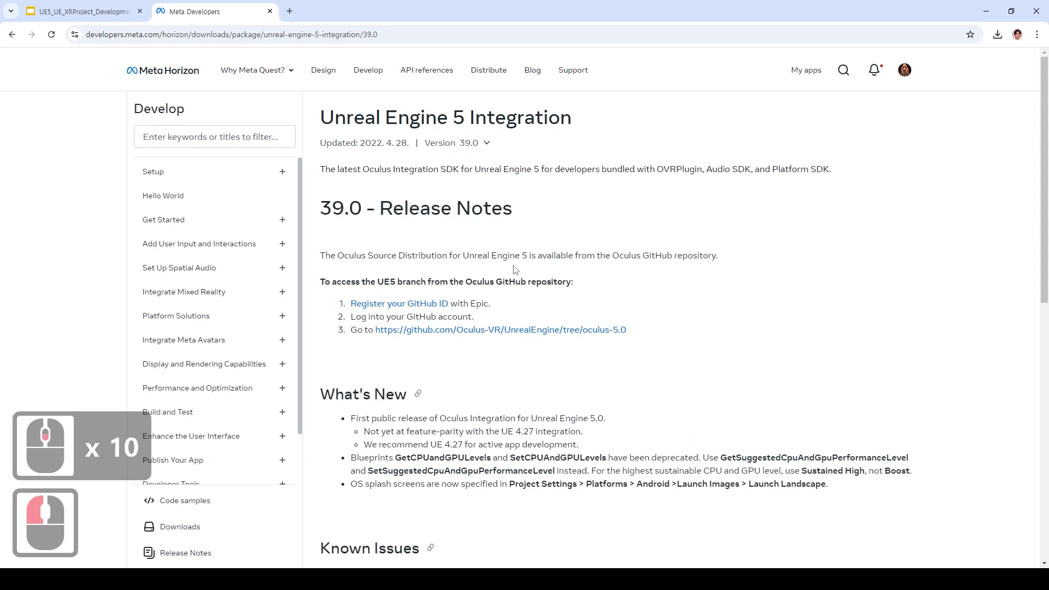
left_click_drag(462, 255, 536, 255)
left_click(610, 275)
left_click(610, 275)
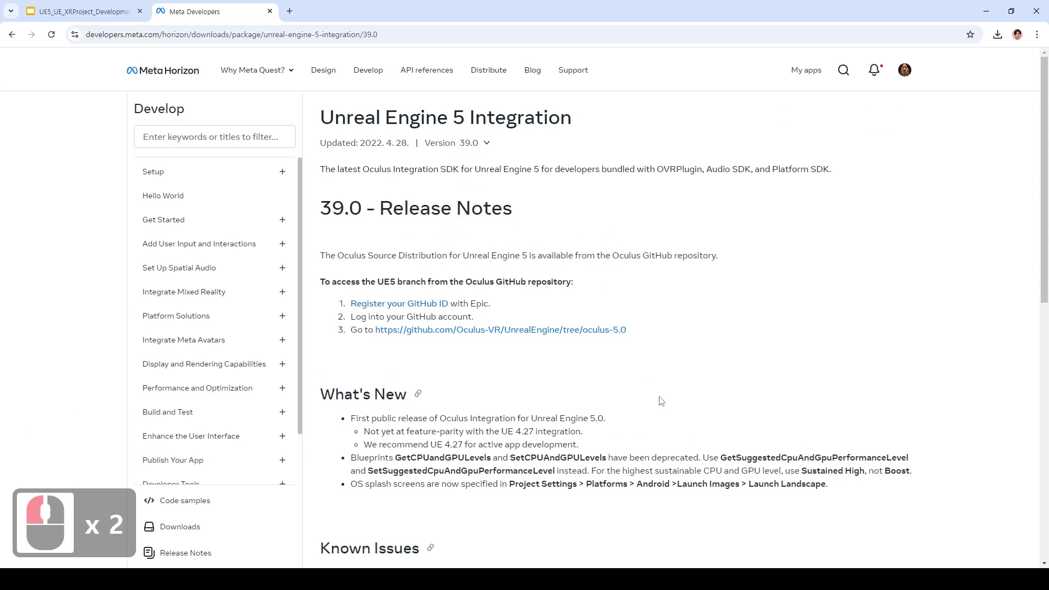
Look through the available integration versions from 39.0 to 68.0 and select version 66.0
left_click(481, 143)
scroll(474, 401, "down", 9)
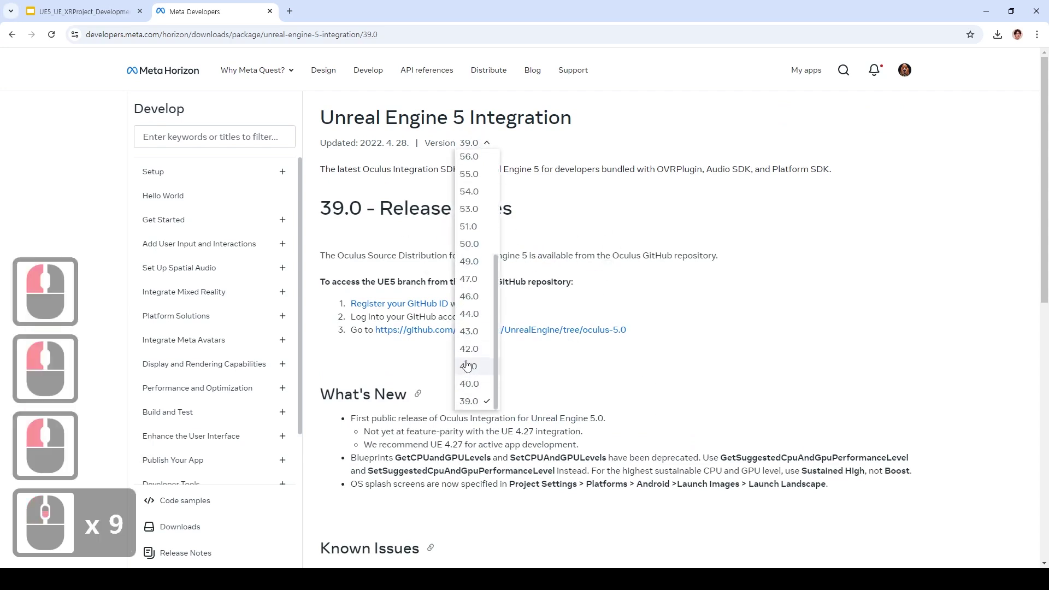
scroll(475, 315, "up", 12)
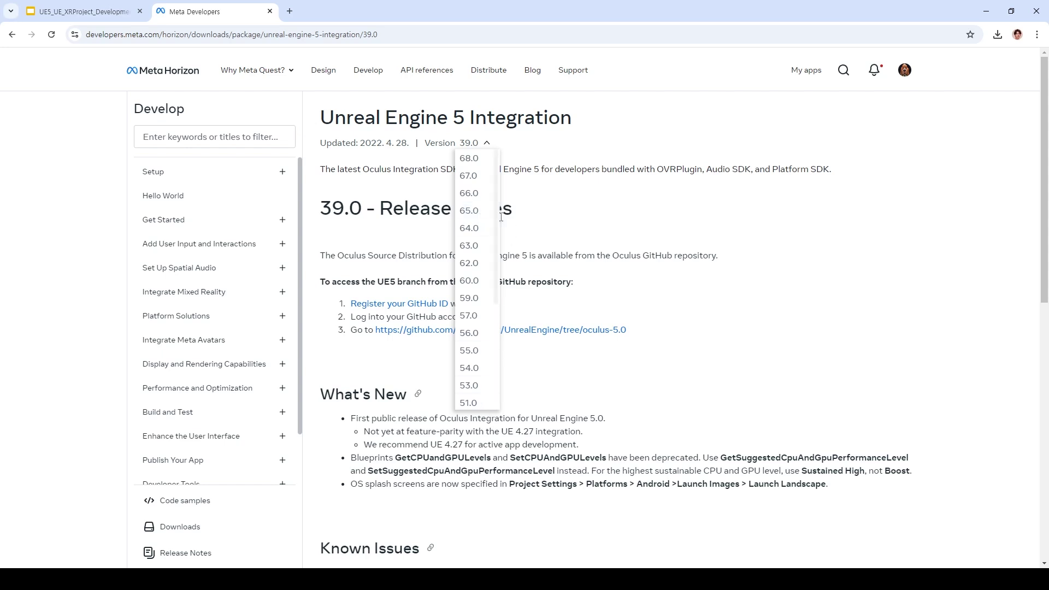
scroll(482, 237, "down", 12)
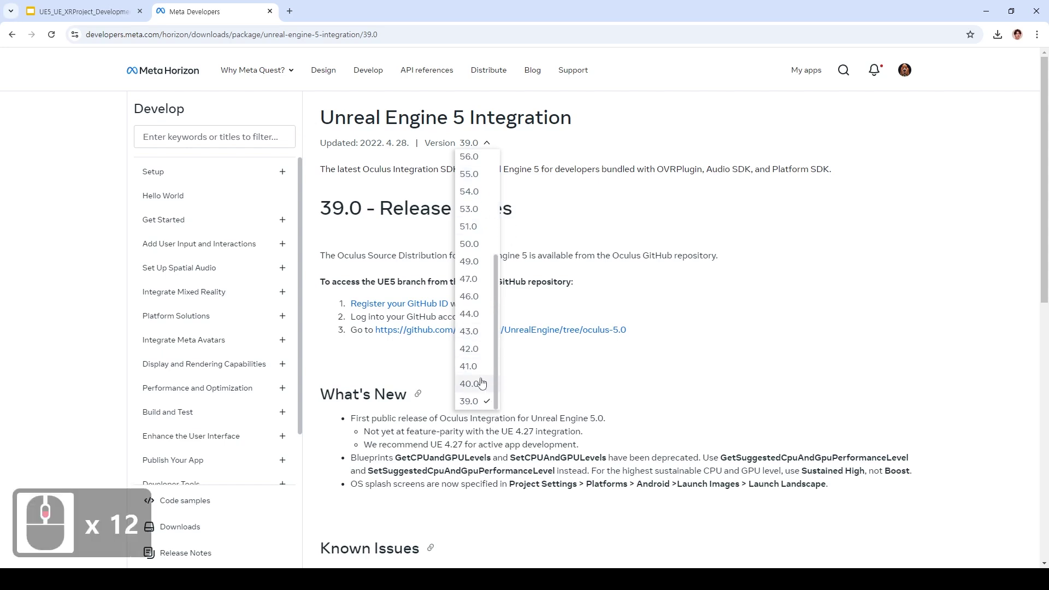
scroll(475, 382, "up", 11)
left_click(465, 192)
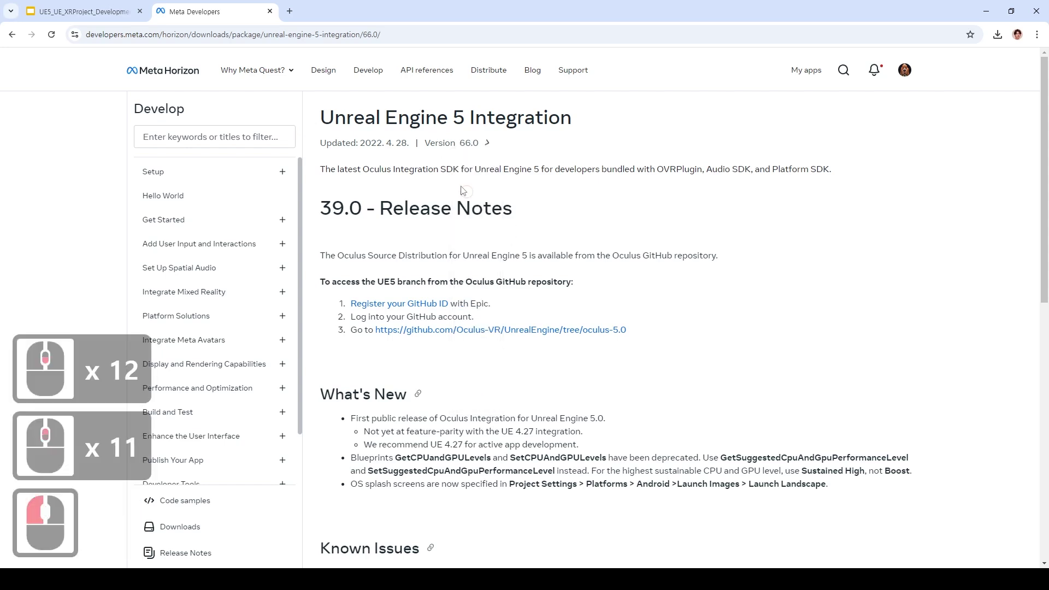
Check the UE version requirement on the 68.0 page, and return to the version 66.0 page
left_click(485, 143)
left_click(485, 162)
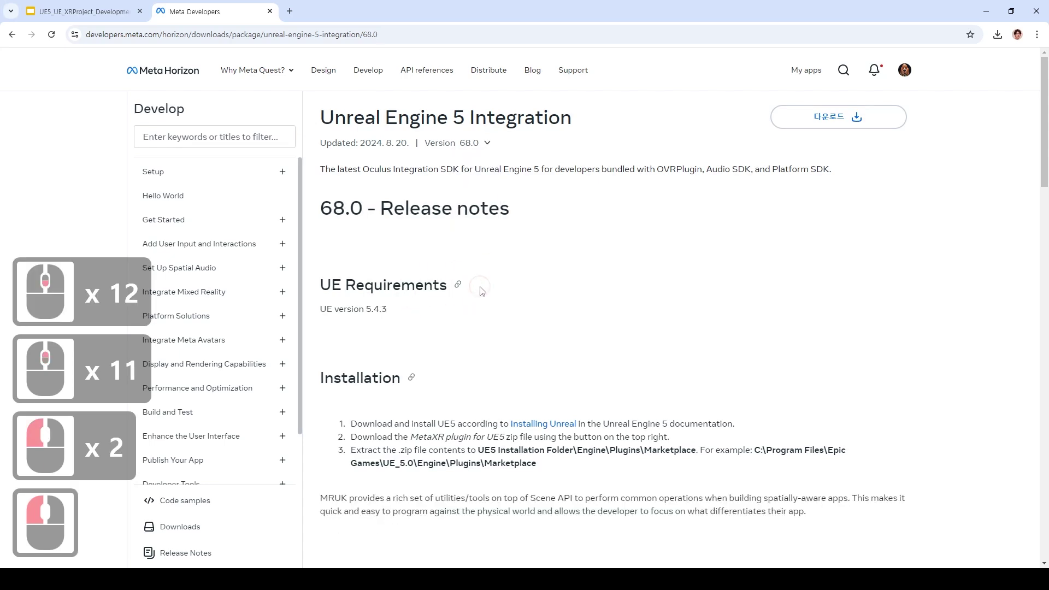
left_click_drag(408, 309, 313, 312)
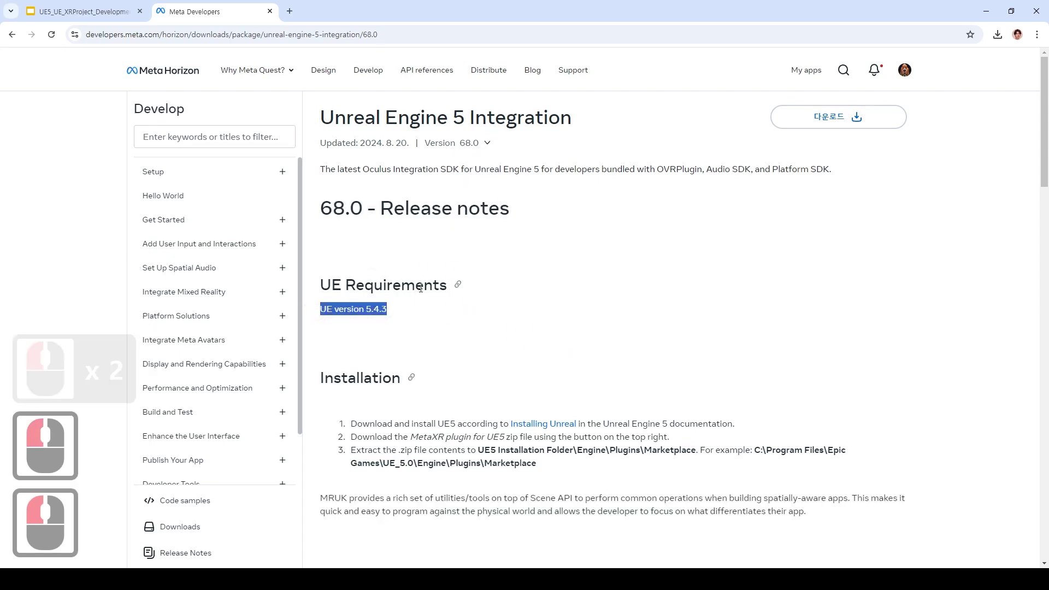
left_click(498, 188)
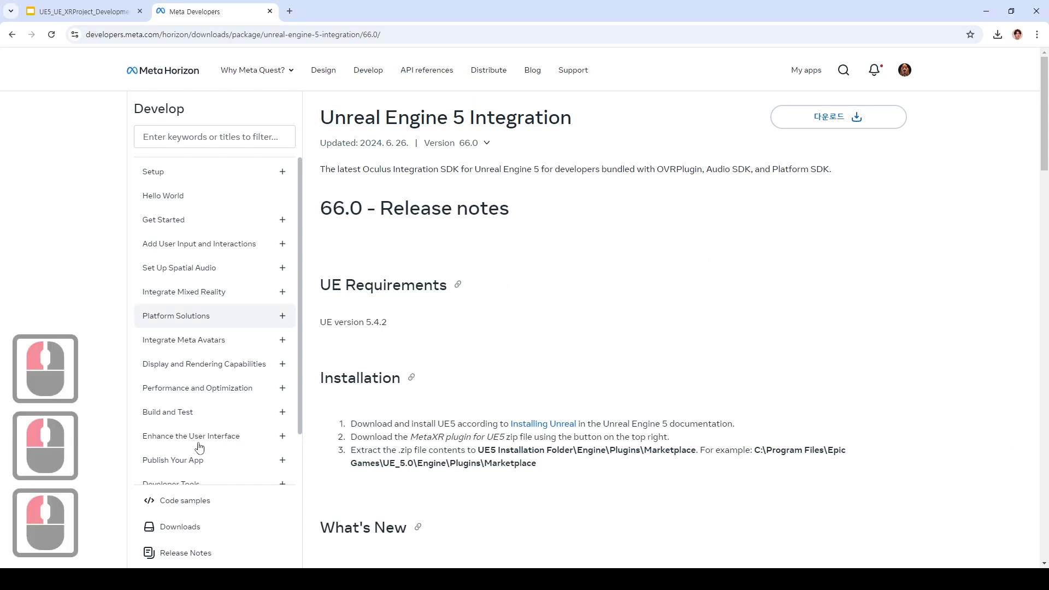
Open the extracted UnrealMetaXRPlugin.66.0 folder from Downloads and place its window below the page's installation instructions
left_click(189, 578)
left_click(423, 179)
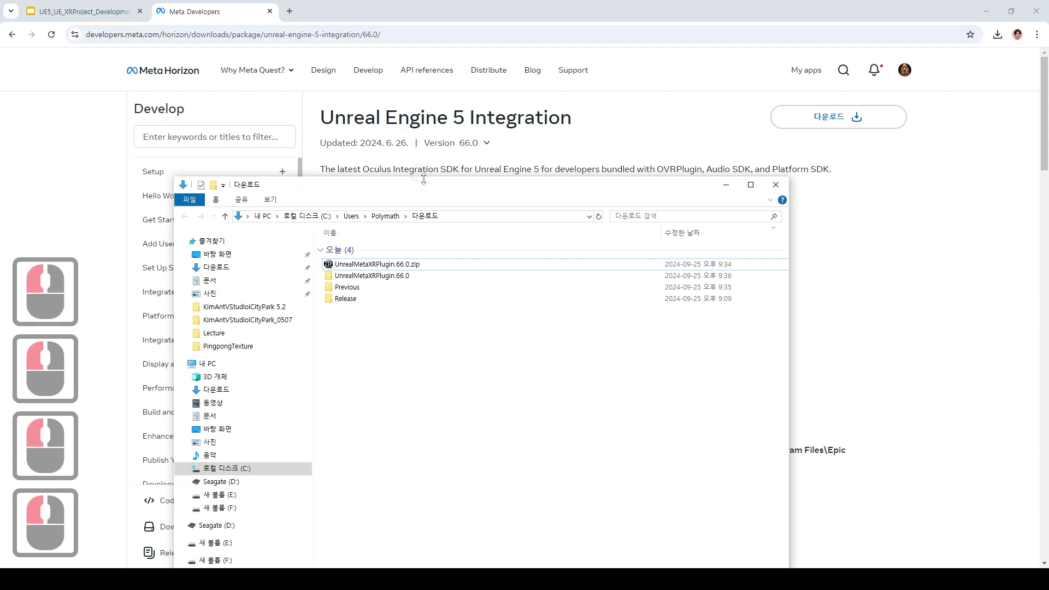
left_click_drag(427, 184, 393, 118)
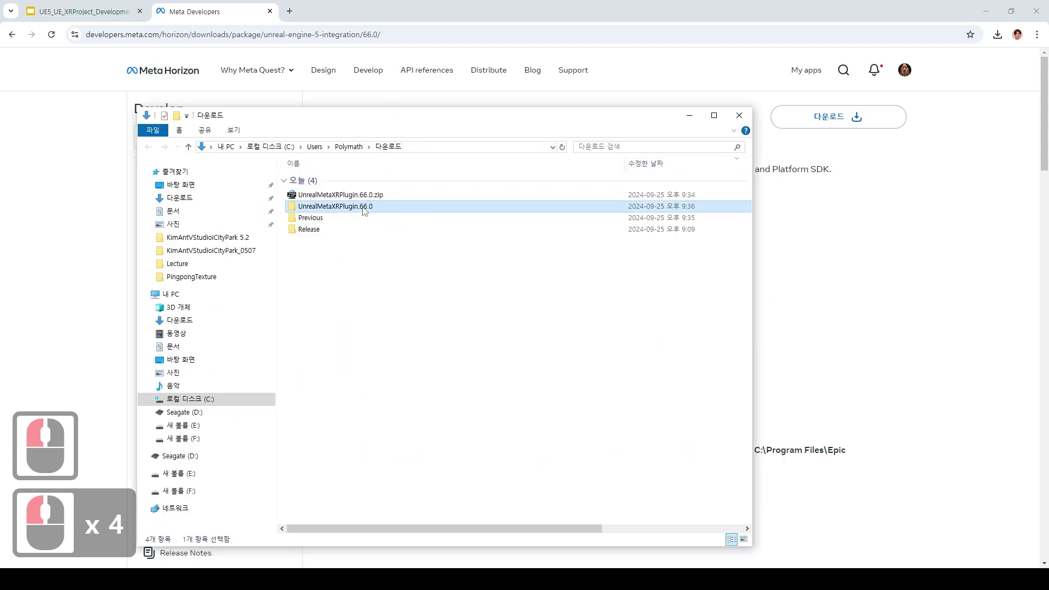
double_click(322, 206)
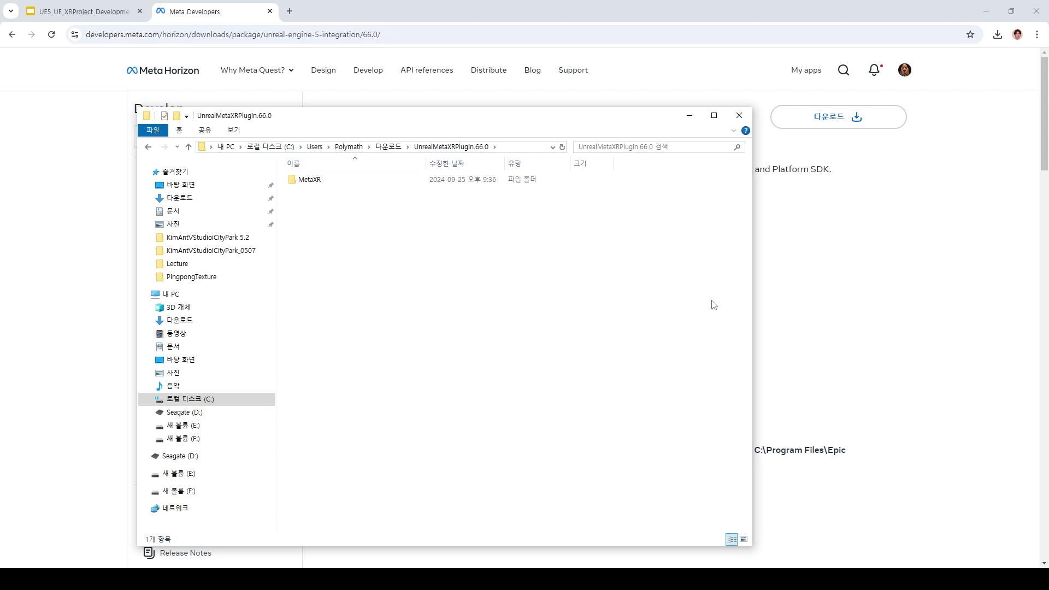
left_click_drag(521, 116, 613, 484)
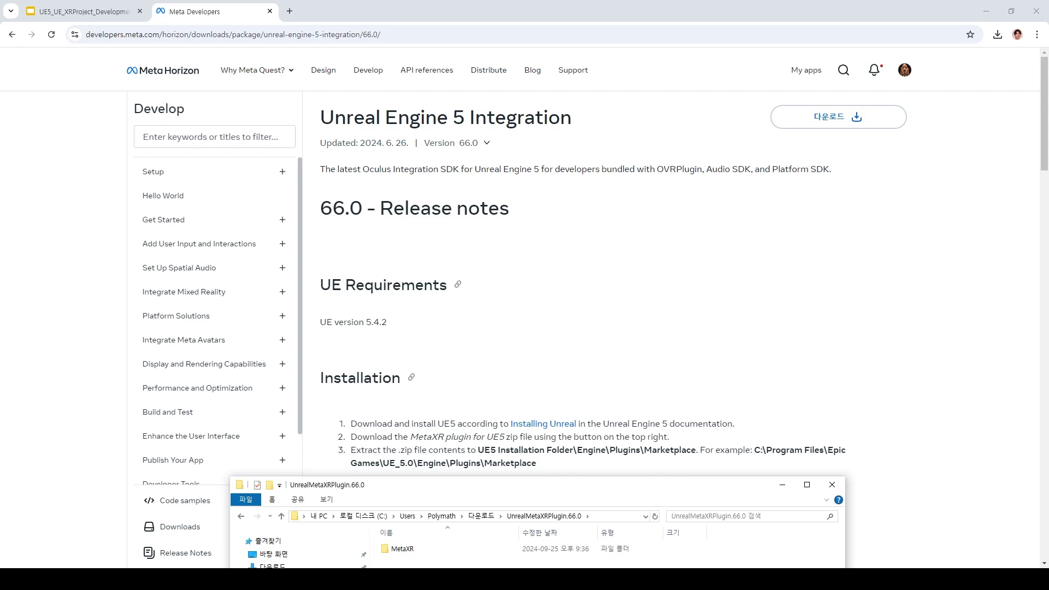
left_click(262, 579)
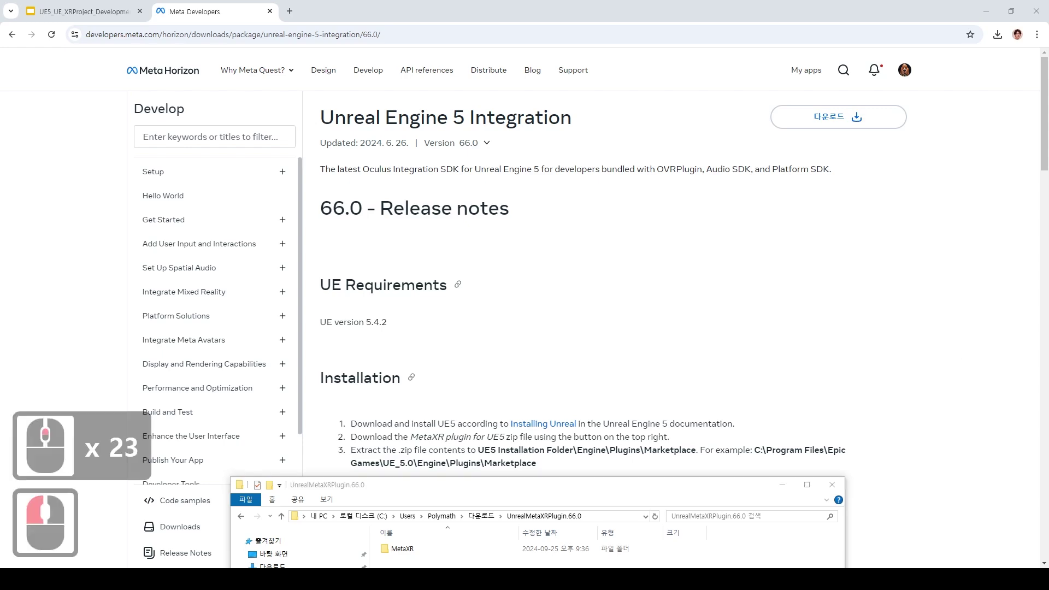
Bring up the UE_5.4 installation folder on drive D and open its Engine\Plugins\Marketplace subfolder
left_click(262, 578)
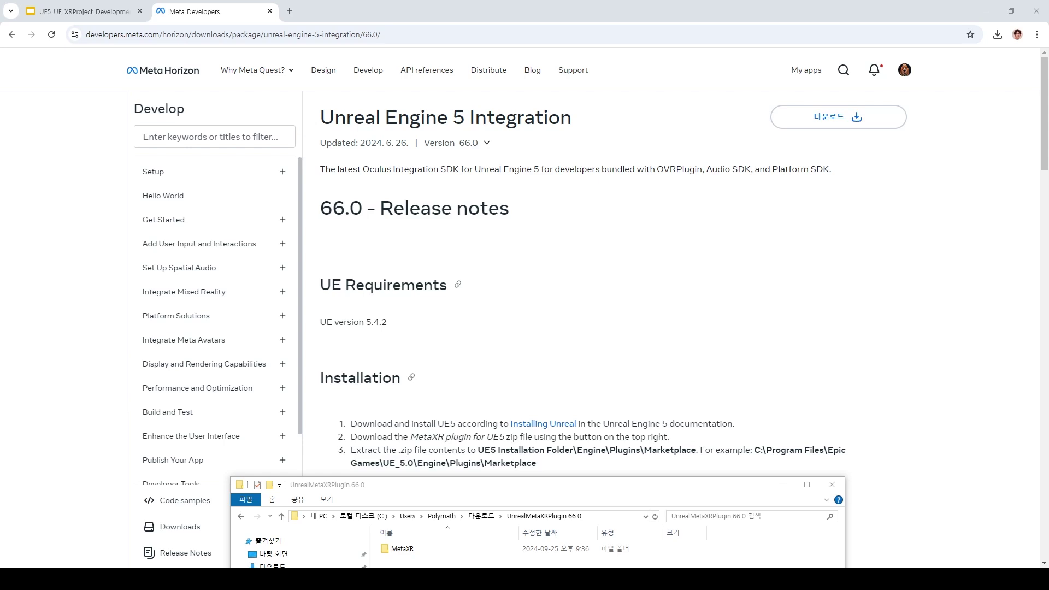
key("alt+Tab")
left_click_drag(358, 51, 362, 38)
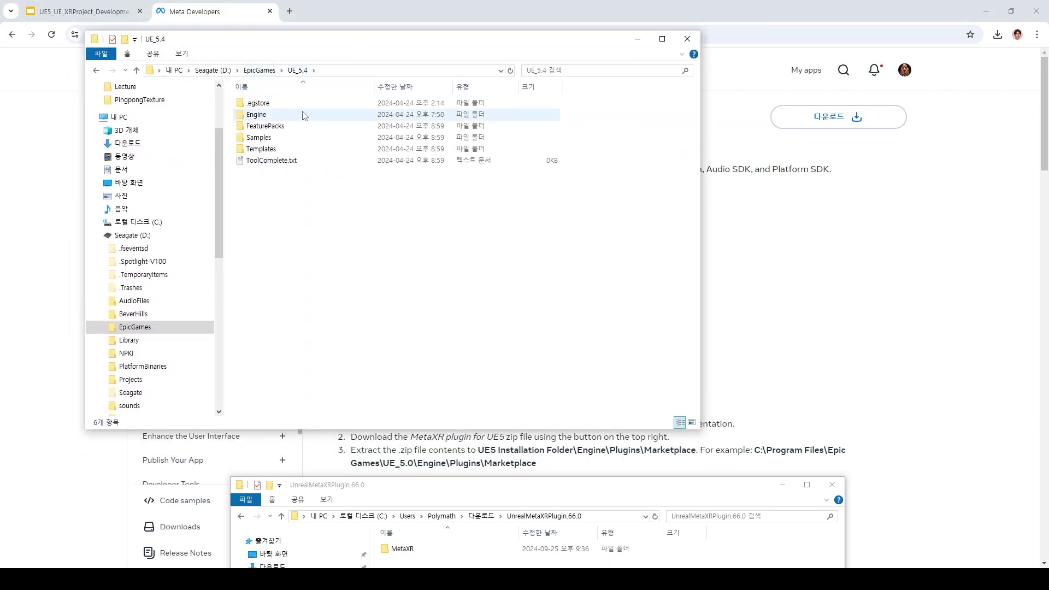
double_click(281, 114)
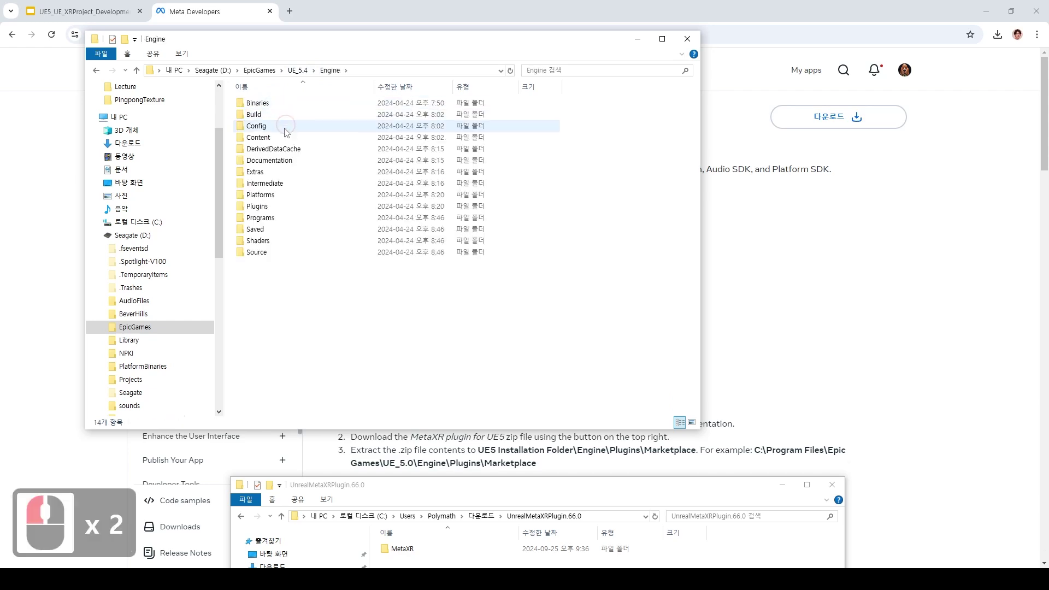
double_click(274, 207)
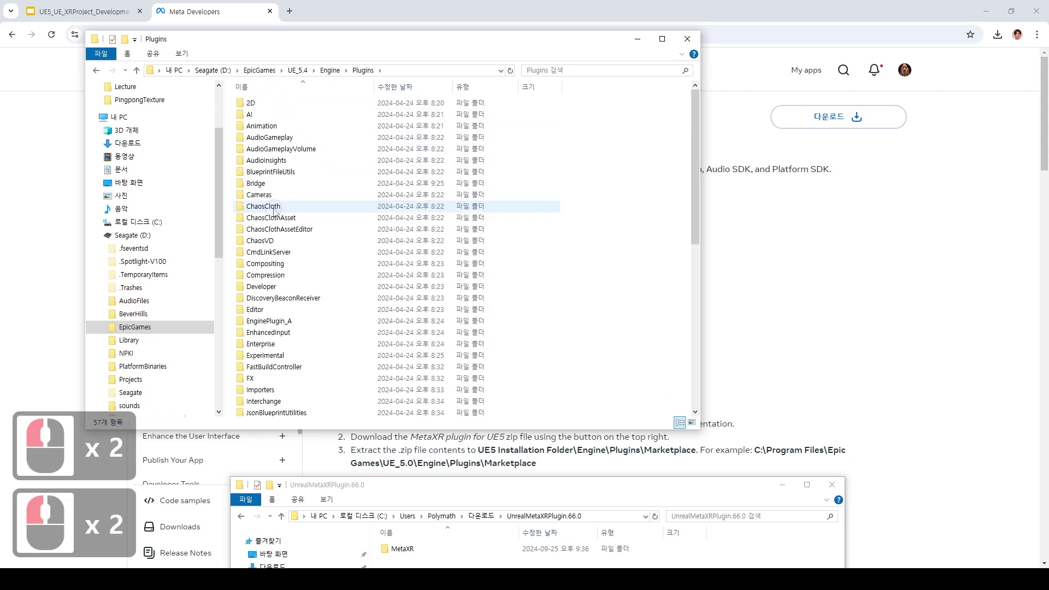
scroll(349, 353, "down", 2)
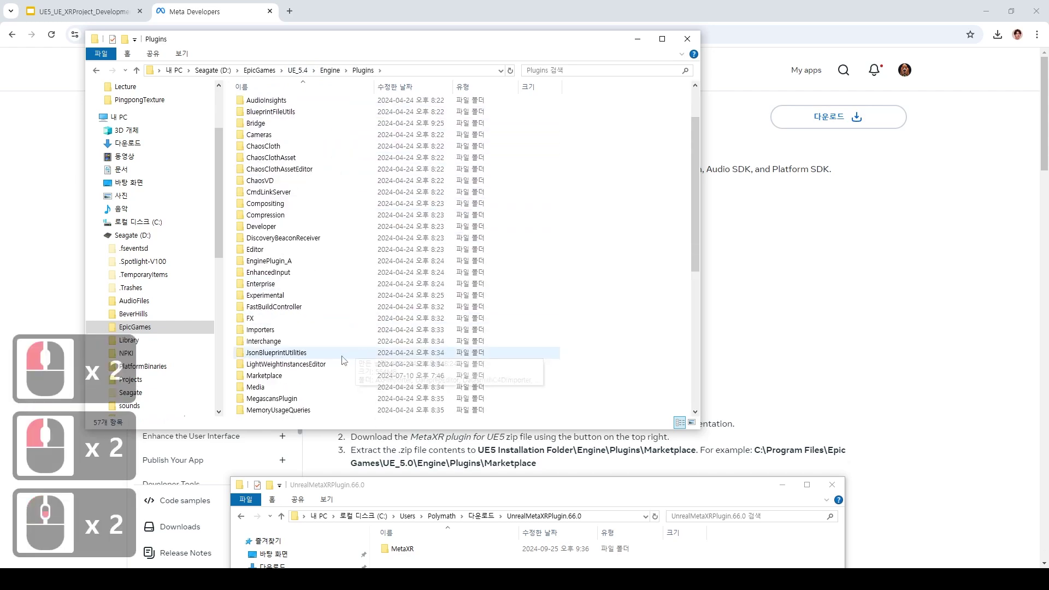
left_click(311, 380)
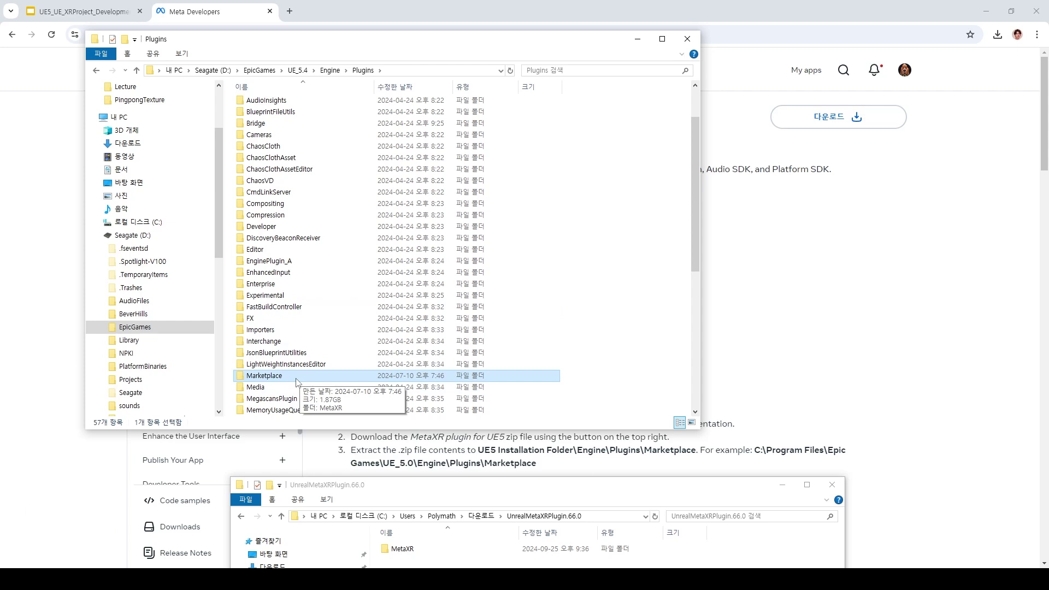
scroll(309, 274, "down", 1)
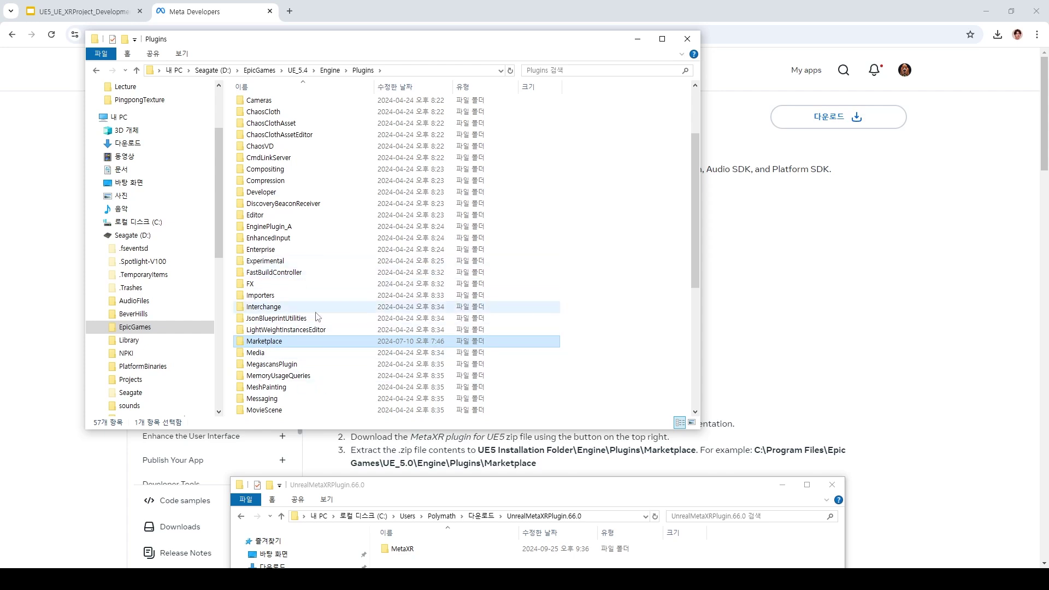
double_click(273, 344)
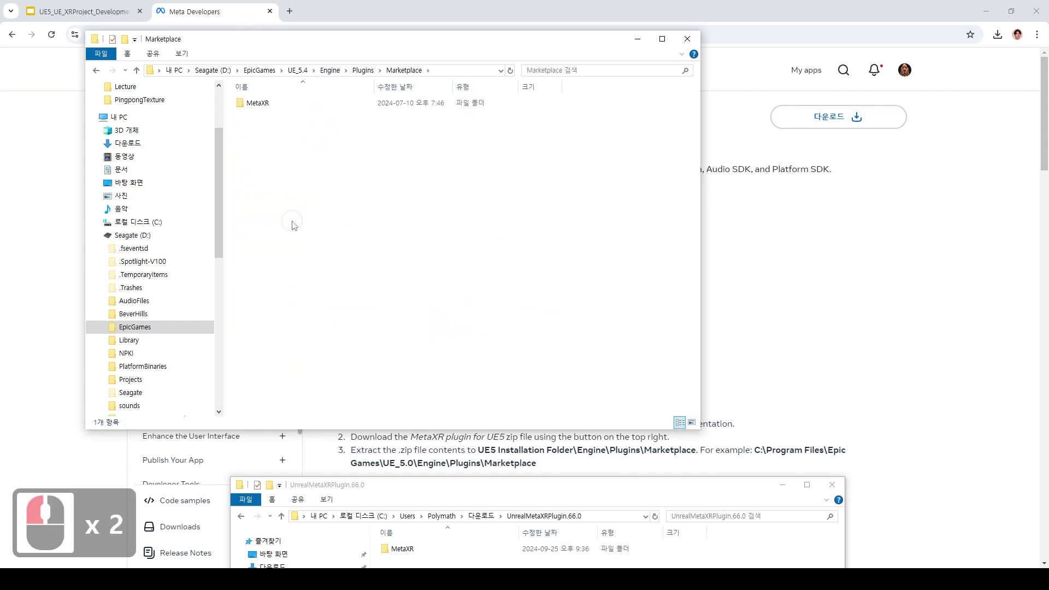
Compare the extracted UnrealMetaXRPlugin.66.0 folder with the Marketplace folder, and move both windows away from the integration page
left_click_drag(423, 488, 456, 226)
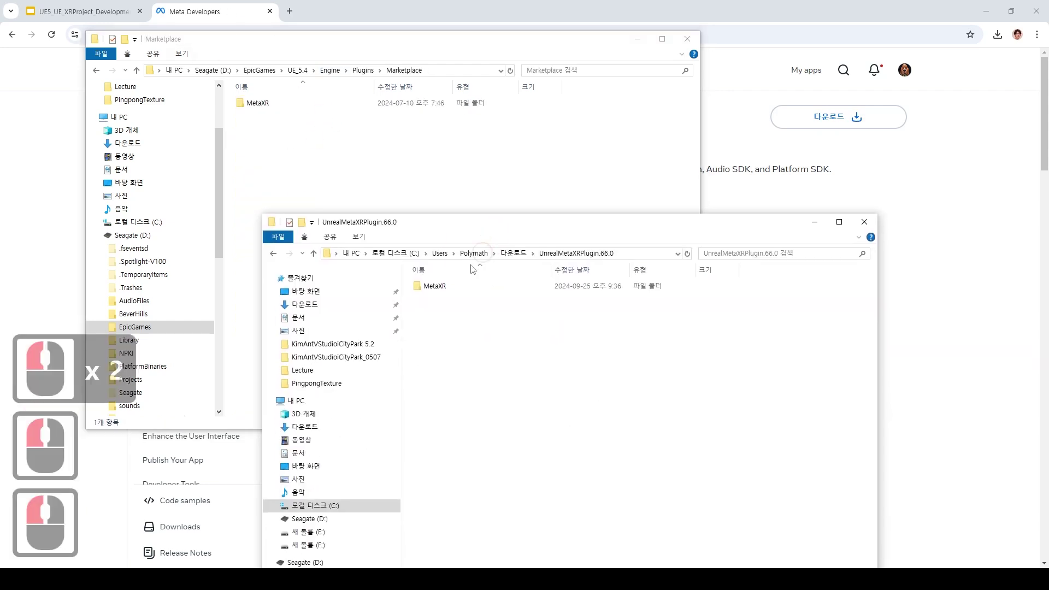
left_click(443, 288)
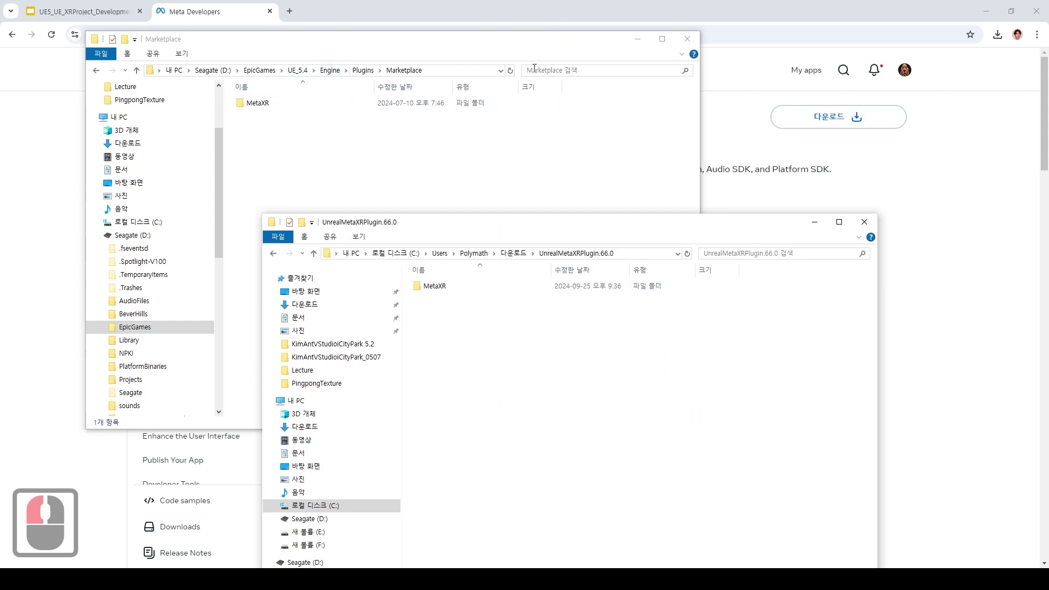
left_click(586, 227)
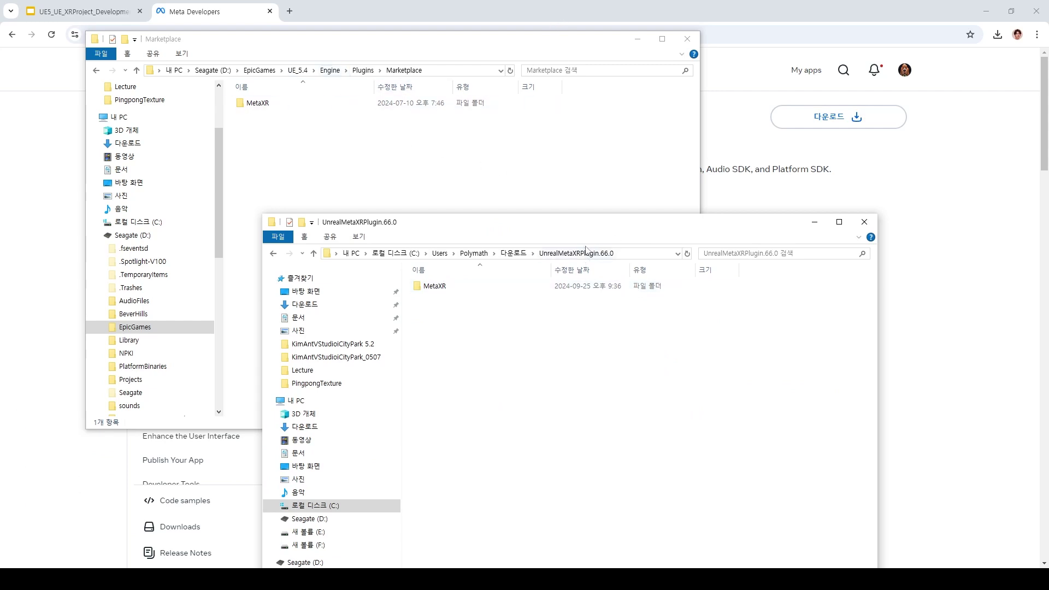
left_click_drag(536, 222, 536, 587)
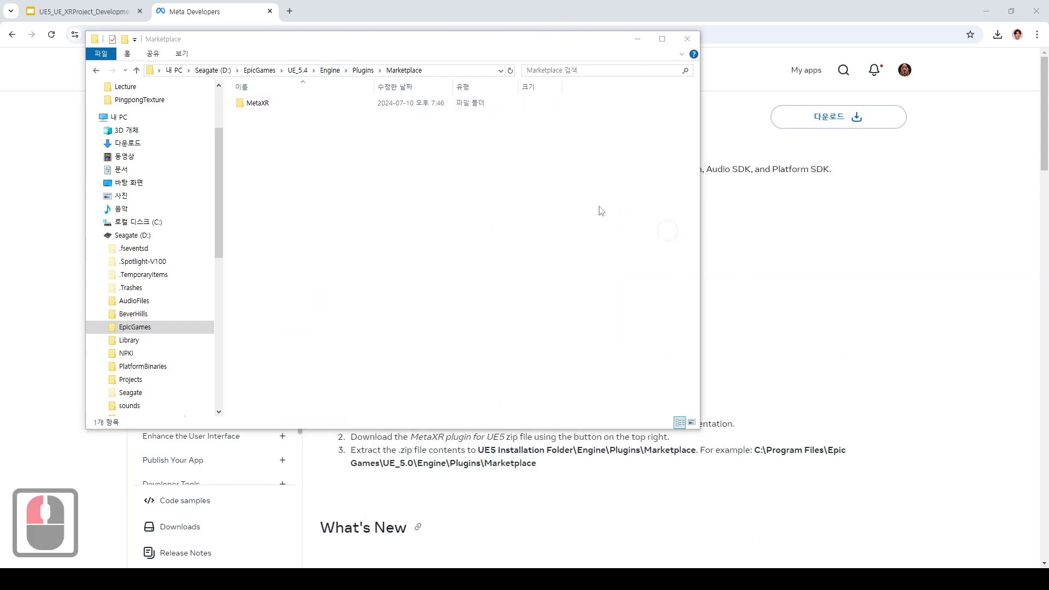
left_click_drag(485, 44, 1047, 246)
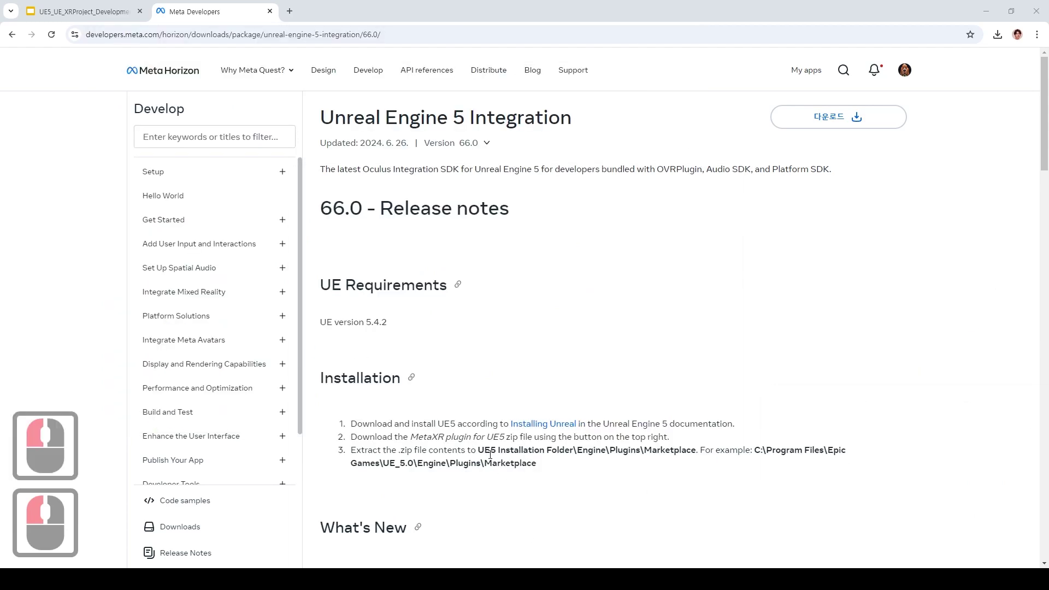
Examine the extraction path in the installation instructions and follow it from the UE_5.4 folder into Engine\Plugins\Marketplace
left_click_drag(478, 452, 574, 452)
left_click(576, 453)
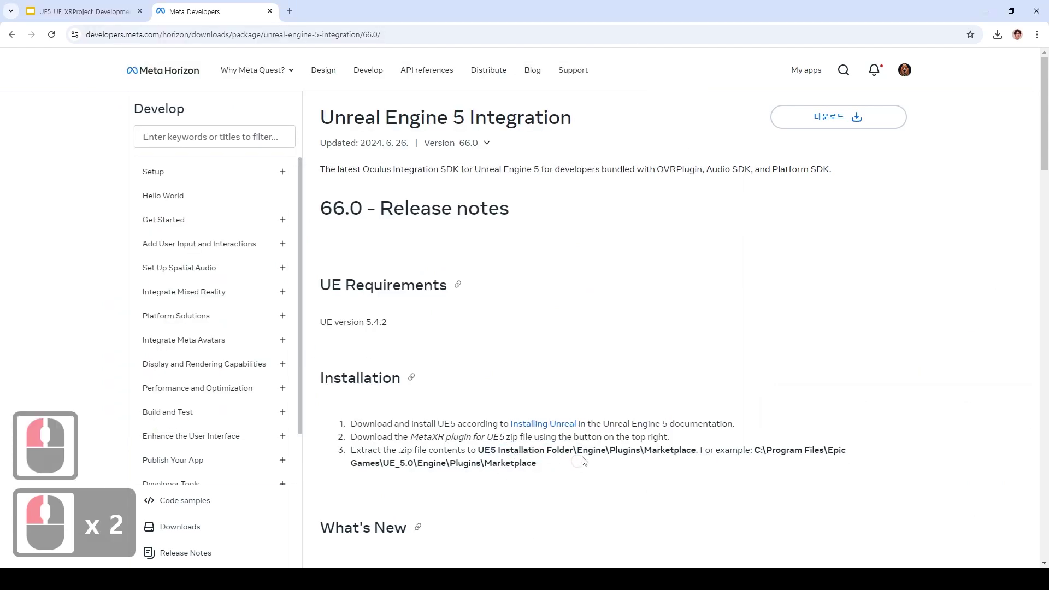
double_click(580, 453)
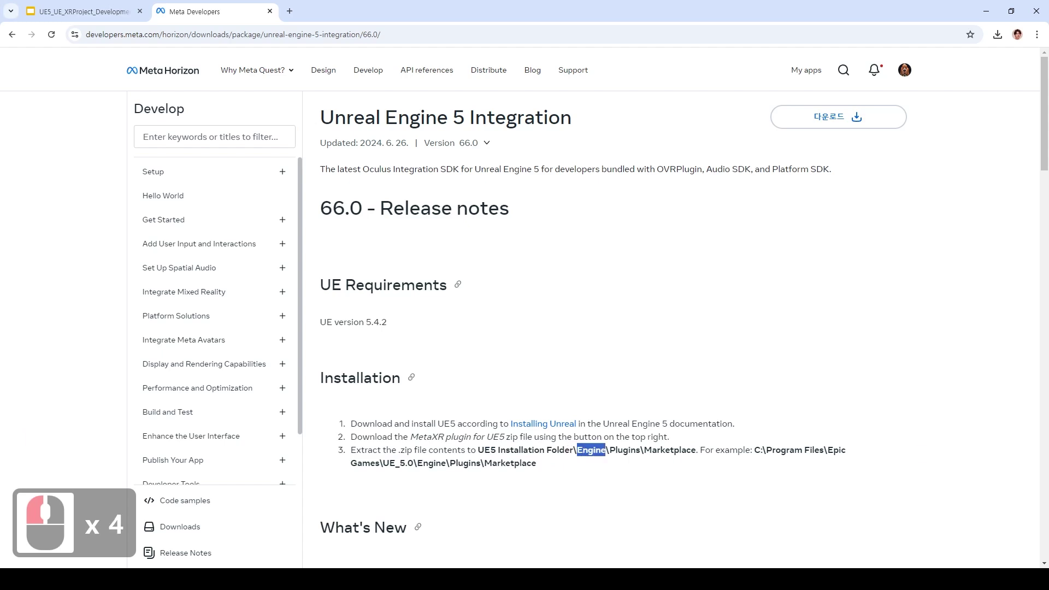
left_click_drag(651, 568, 486, 21)
double_click(483, 95)
double_click(483, 175)
scroll(485, 301, "down", 5)
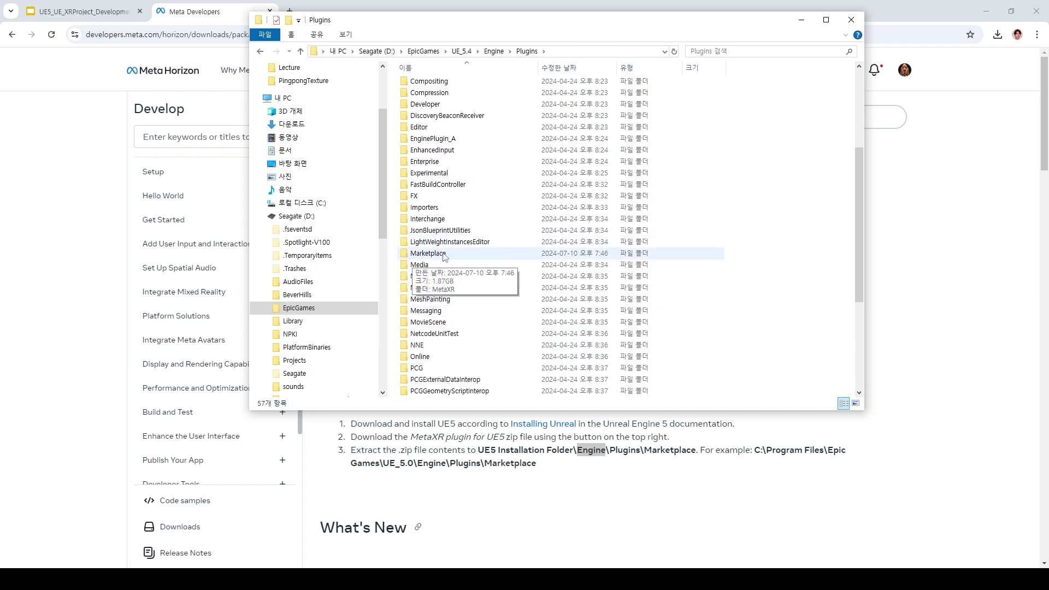
double_click(444, 255)
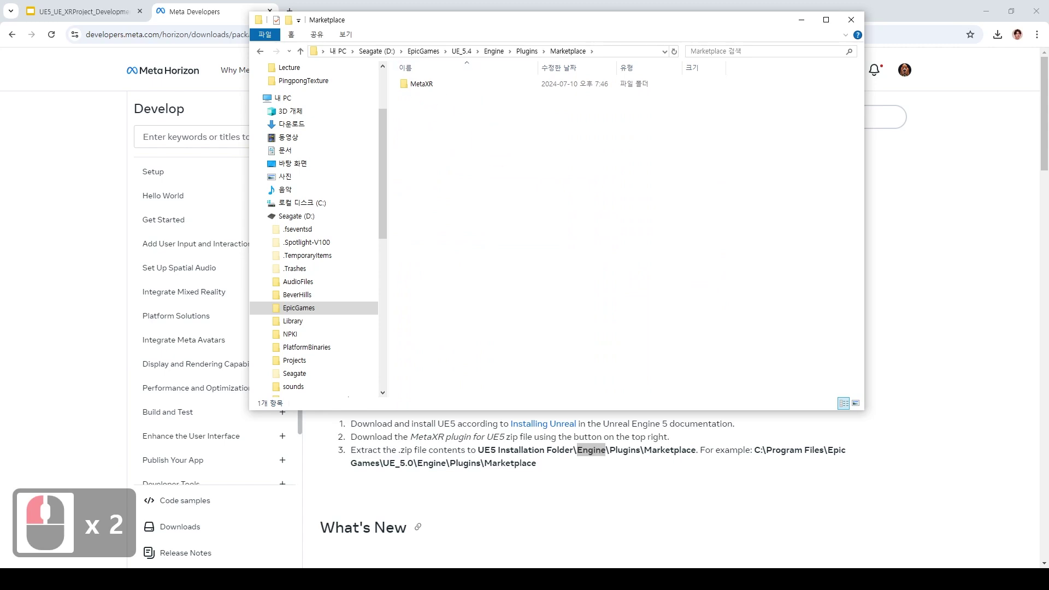
Check the extracted UnrealMetaXRPlugin.66.0 folder against the open Marketplace folder, and clear both windows from the page
left_click(338, 578)
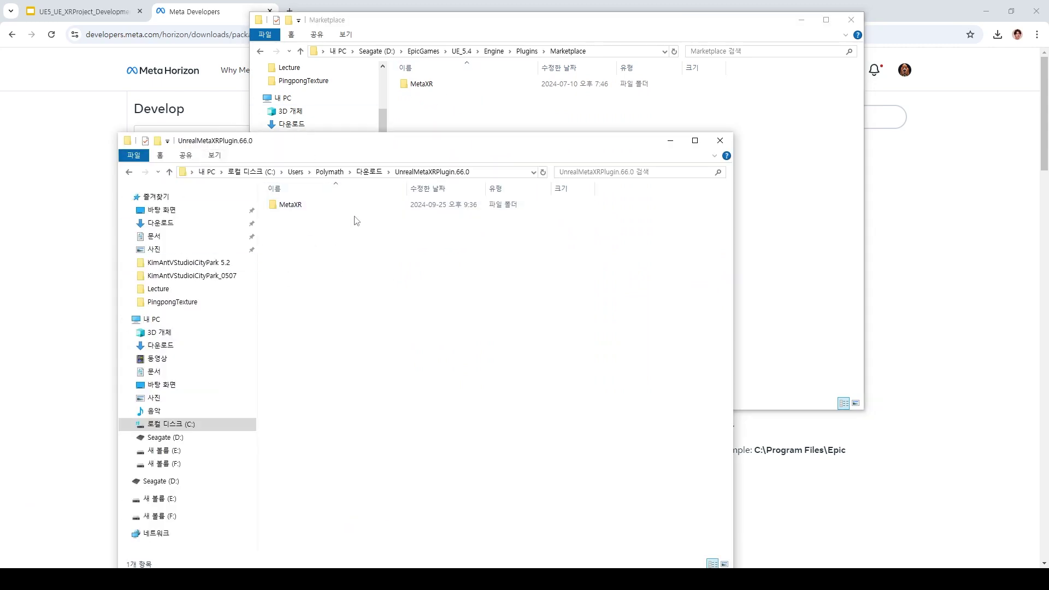
left_click_drag(420, 144, 1048, 322)
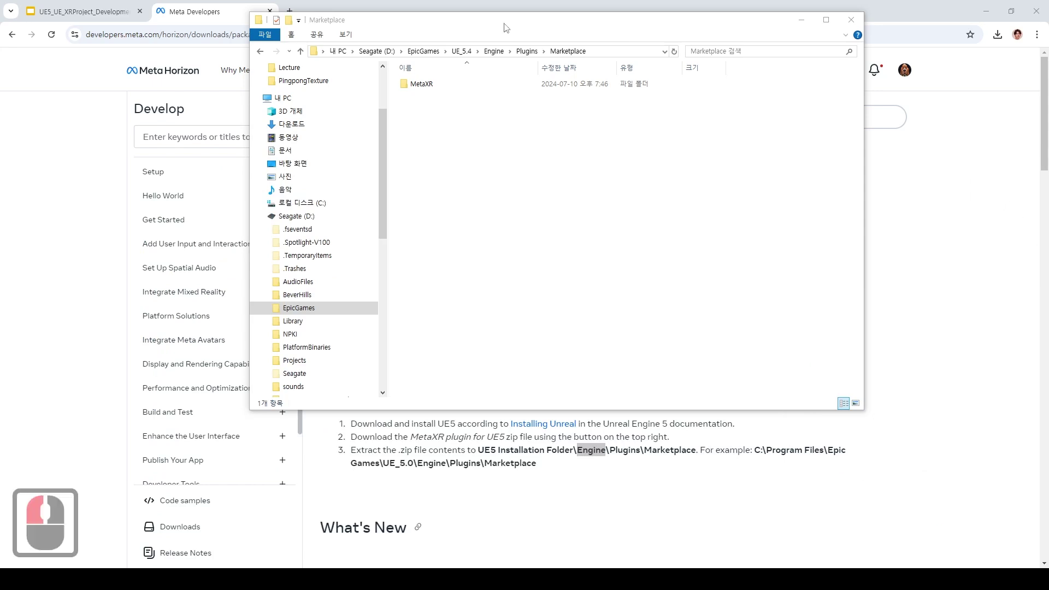
left_click_drag(504, 24, 1048, 360)
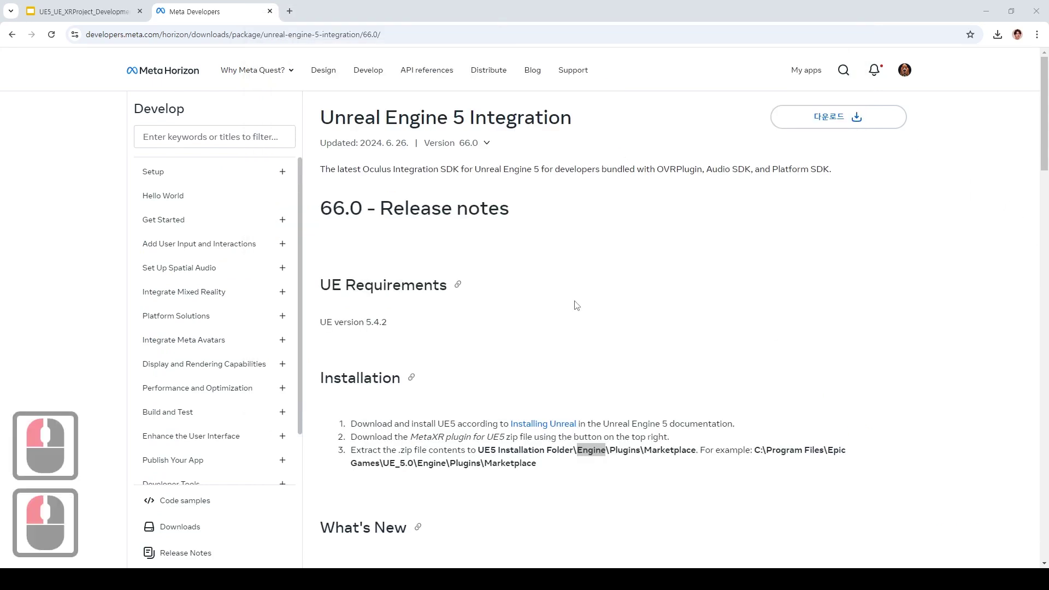
left_click(517, 236)
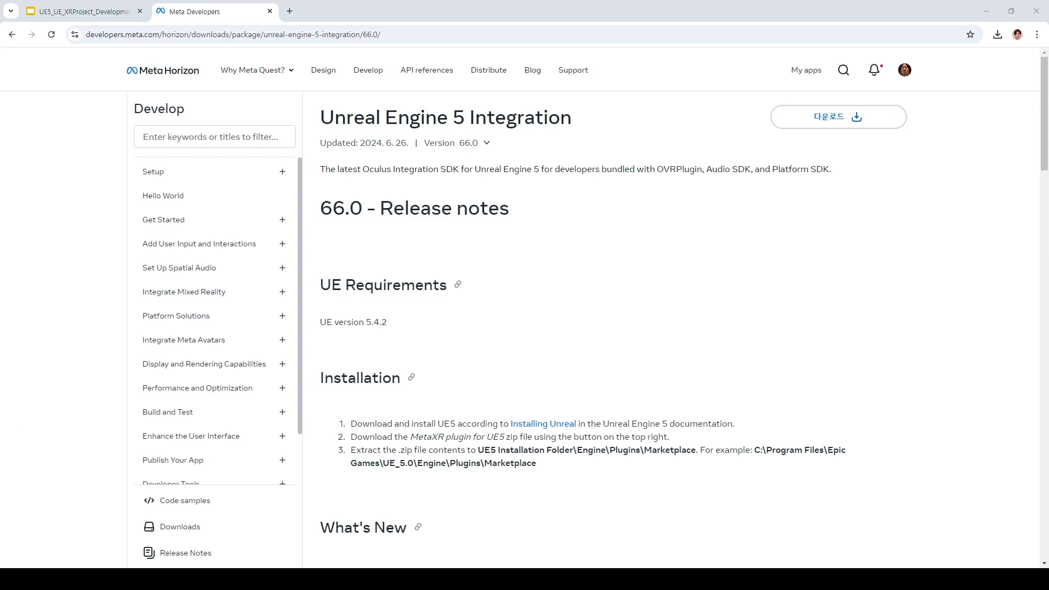
Return to the lecture presentation and review its slides from the Integration 66.0 download to the Oculus App installation
left_click(85, 11)
left_click(188, 192)
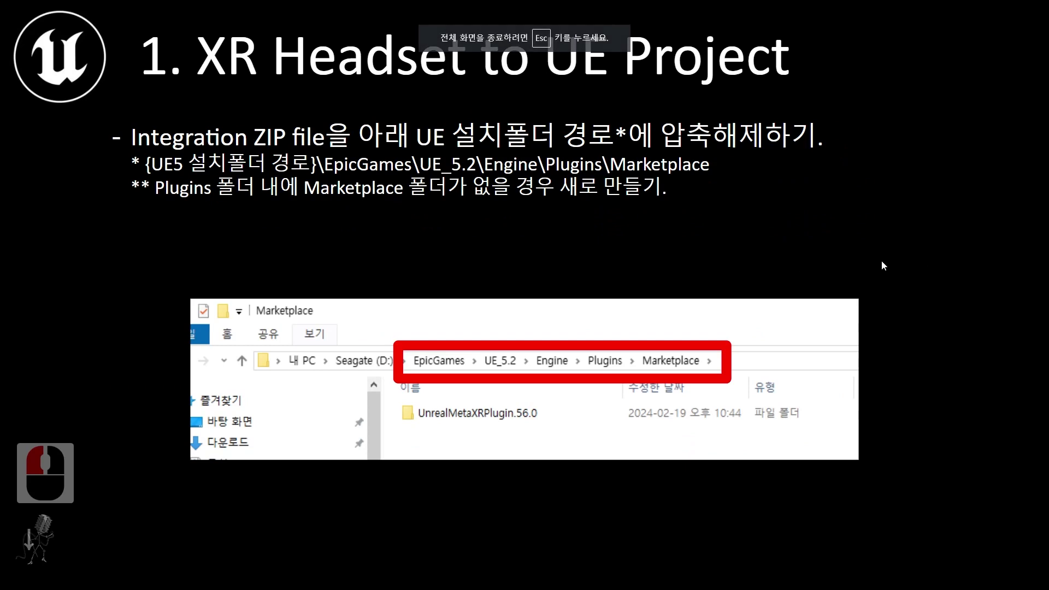
key("Up")
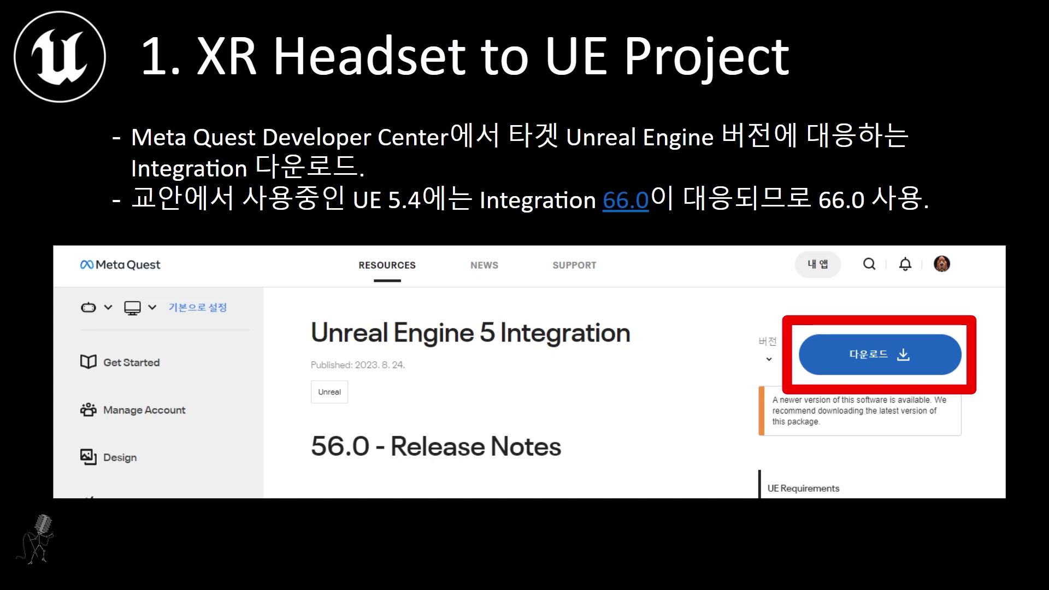
key("Down")
key("Down")
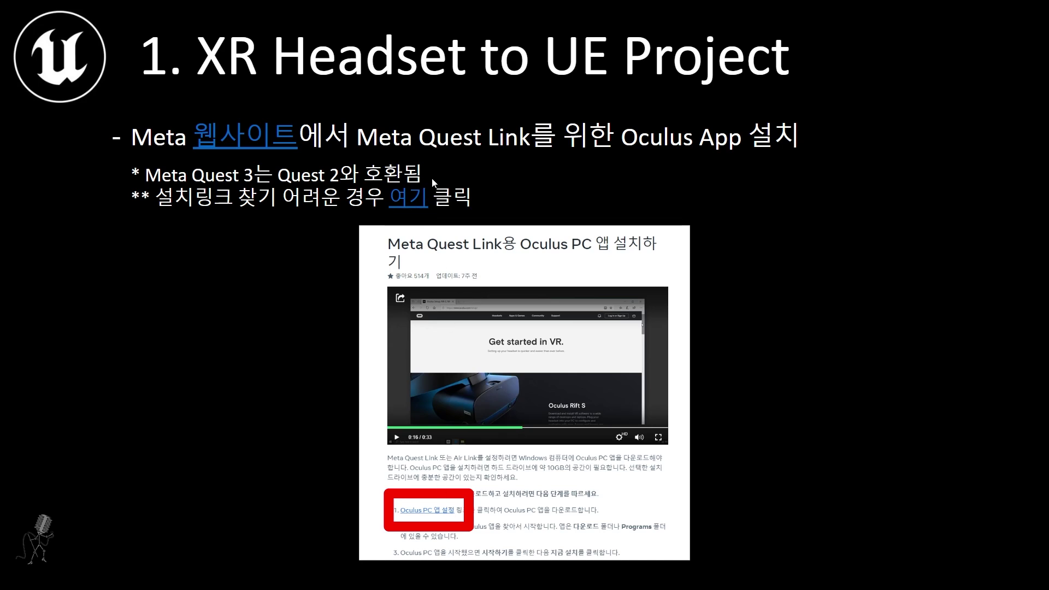
Download the Oculus installer from the slide's direct link, and from the Meta Quest Link installation help page linked there
left_click(406, 202)
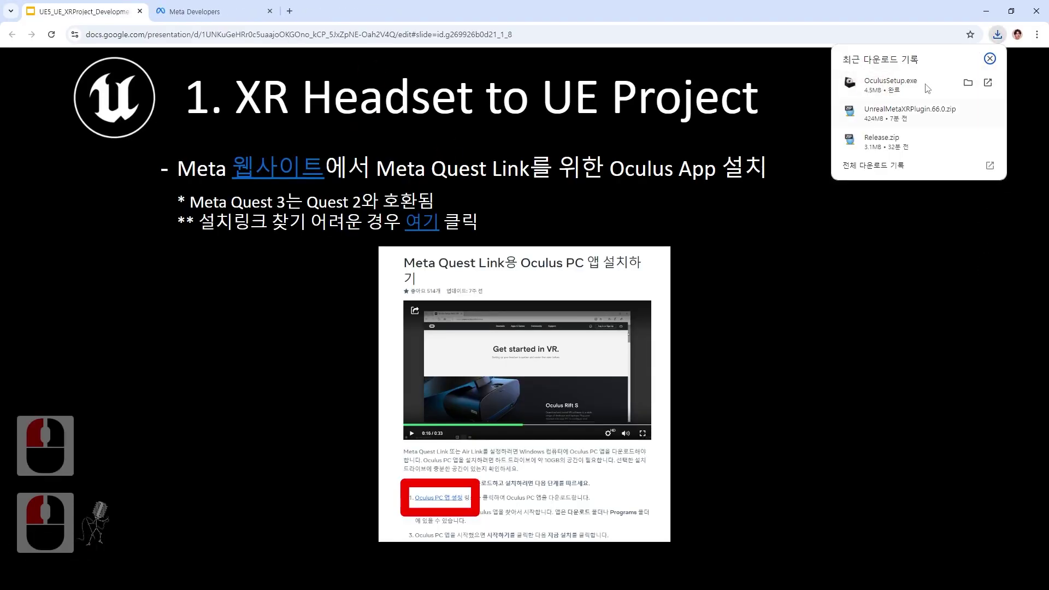
left_click(278, 167)
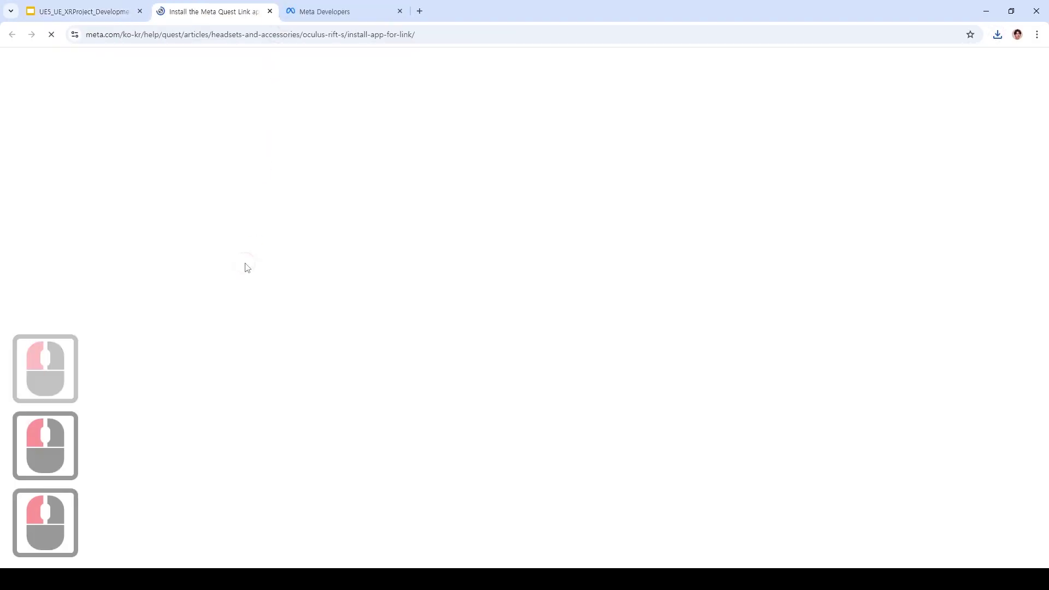
scroll(445, 347, "down", 15)
scroll(382, 376, "down", 2)
left_click(363, 370)
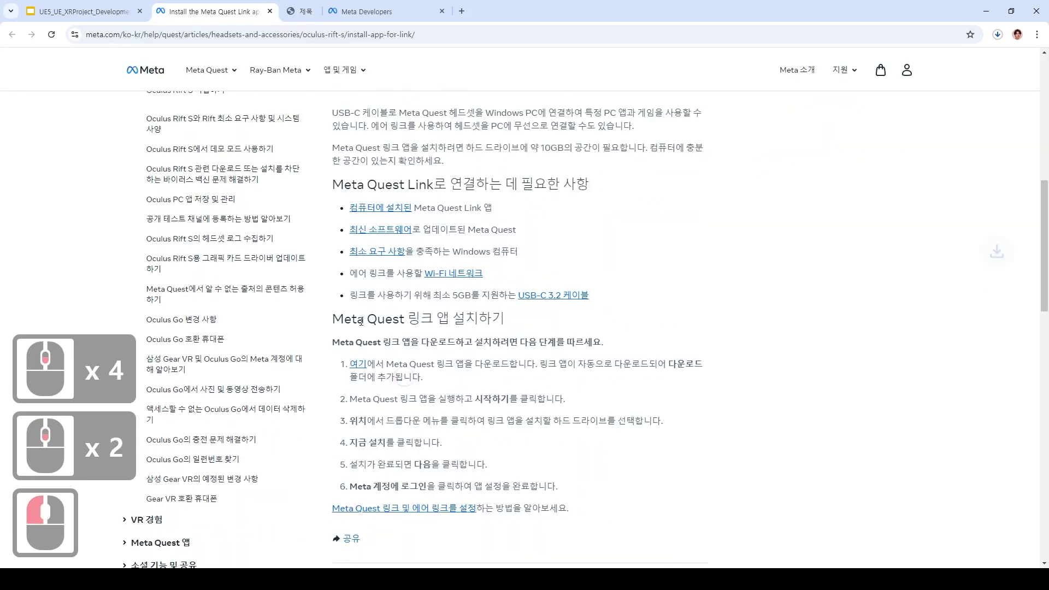
Examine the Meta Quest Link app installation steps on the help page and check them against the presentation slide
left_click_drag(437, 376, 331, 315)
scroll(673, 332, "up", 4)
scroll(672, 332, "down", 6)
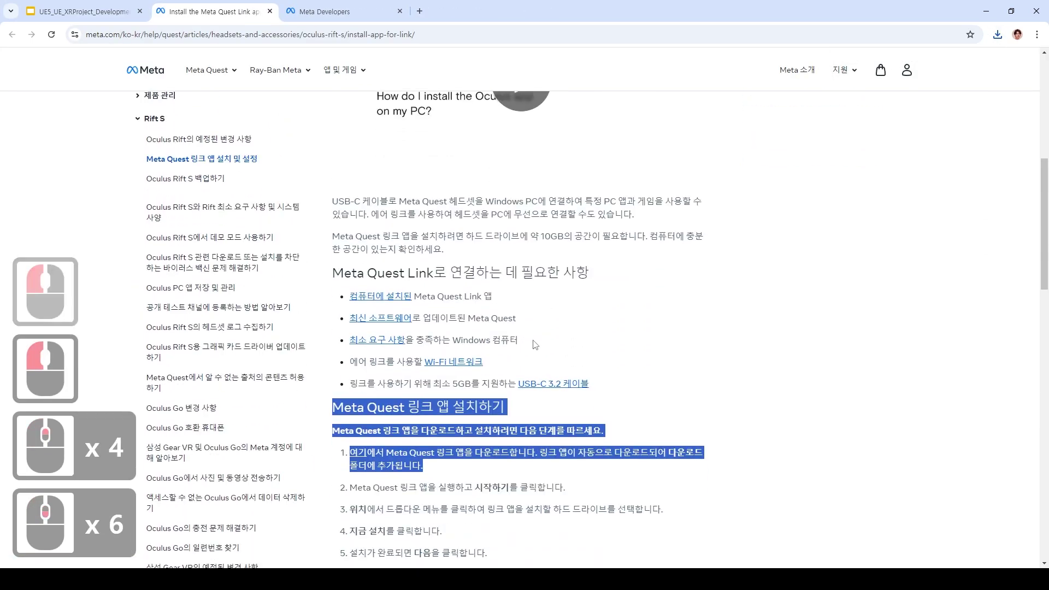
left_click(339, 279)
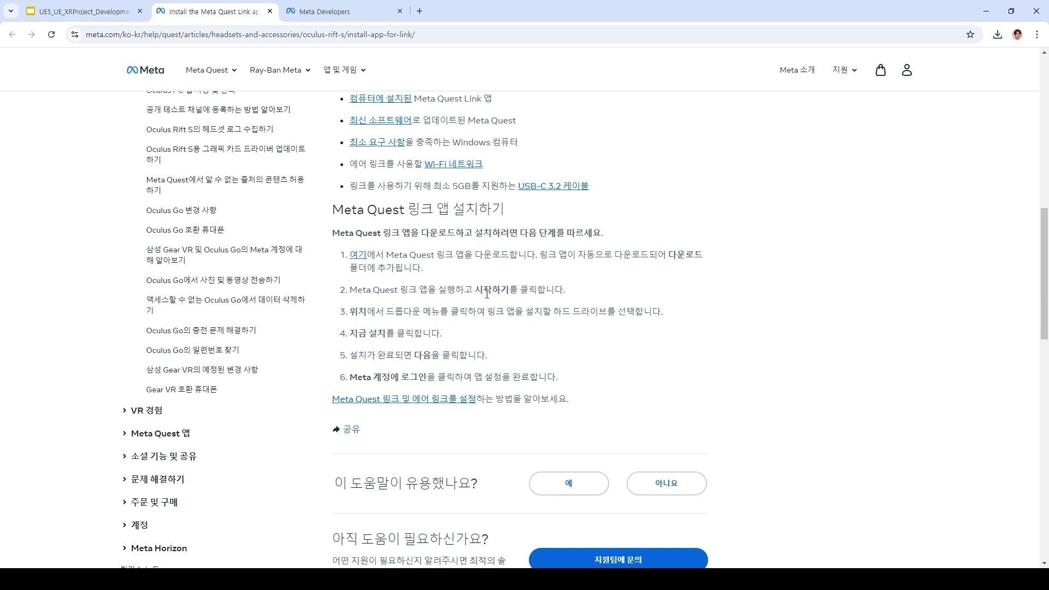
scroll(487, 294, "up", 2)
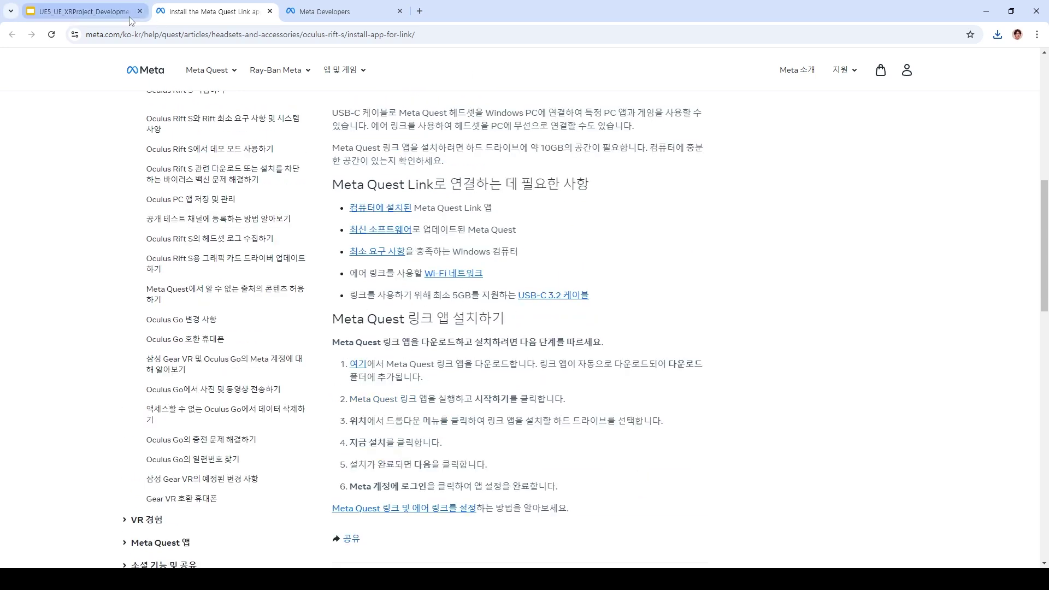
left_click(105, 13)
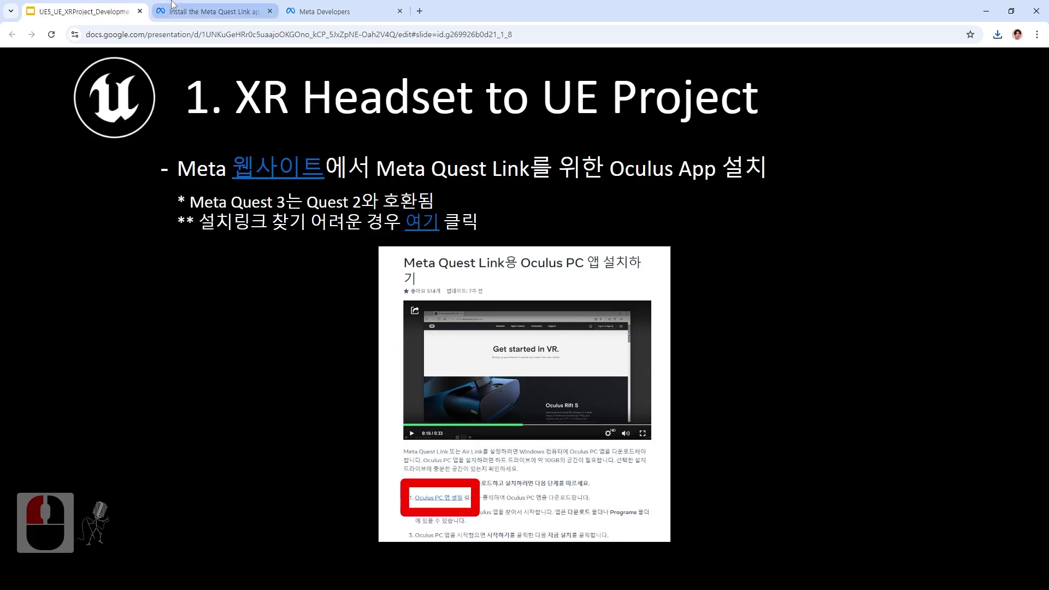
left_click(235, 13)
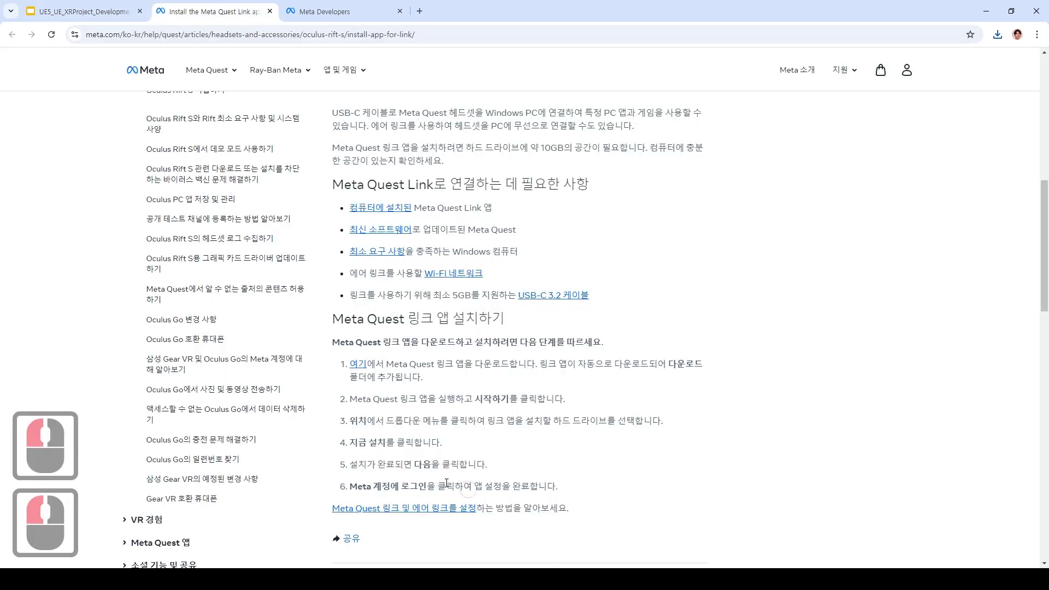
In Downloads, delete the duplicates OculusSetup (1).exe and OculusSetup (2).exe, and run OculusSetup.exe
left_click(262, 579)
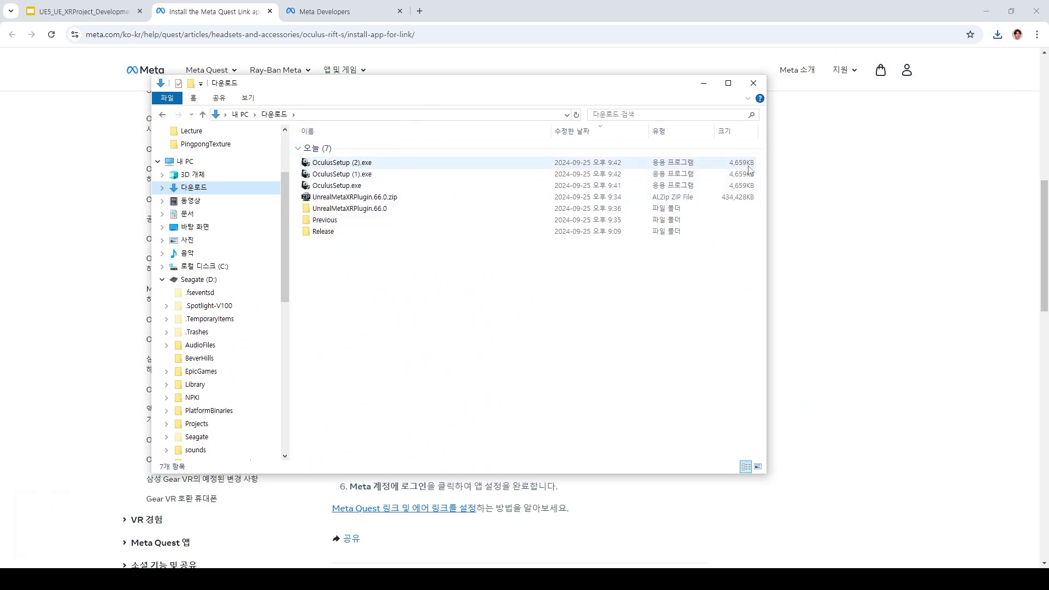
left_click(571, 163)
left_click(482, 175, "shift")
key("Delete")
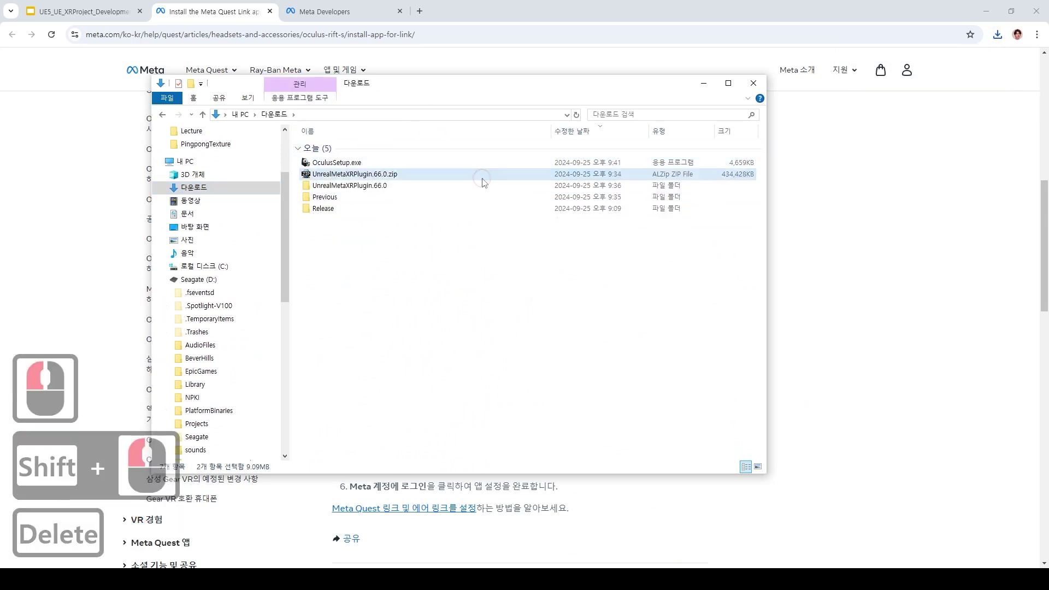
double_click(398, 164)
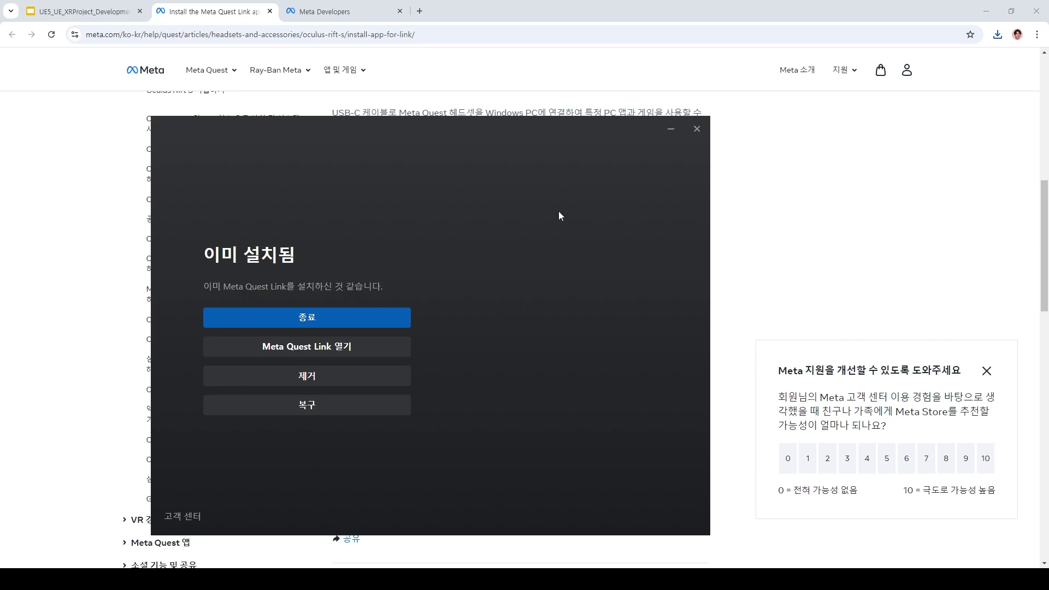
Start Meta Quest Link from the installer of the already installed app and open its devices page
left_click(398, 579)
left_click(299, 352)
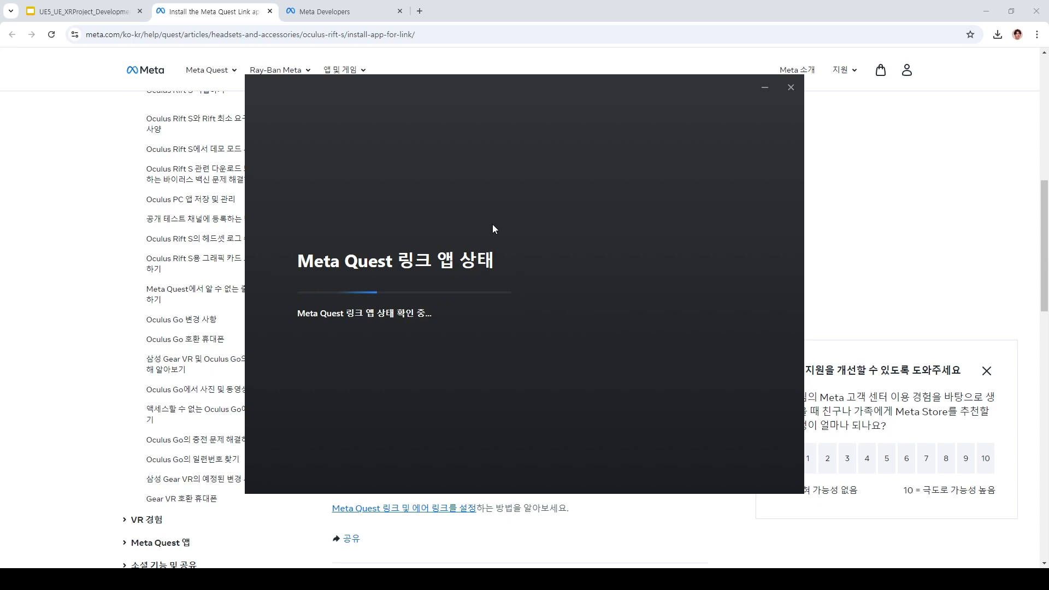
left_click(601, 451)
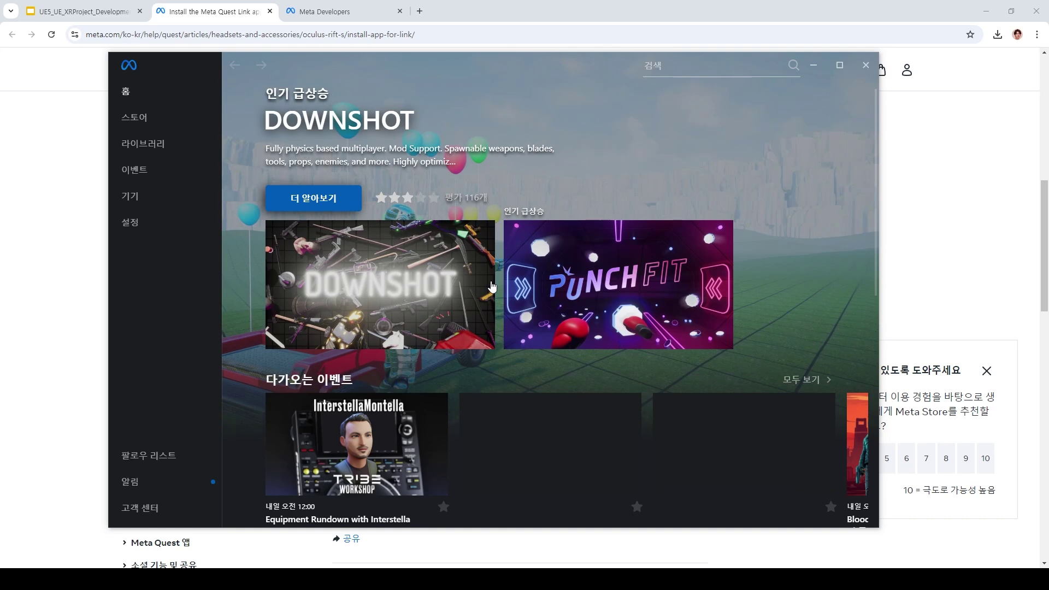
left_click(198, 192)
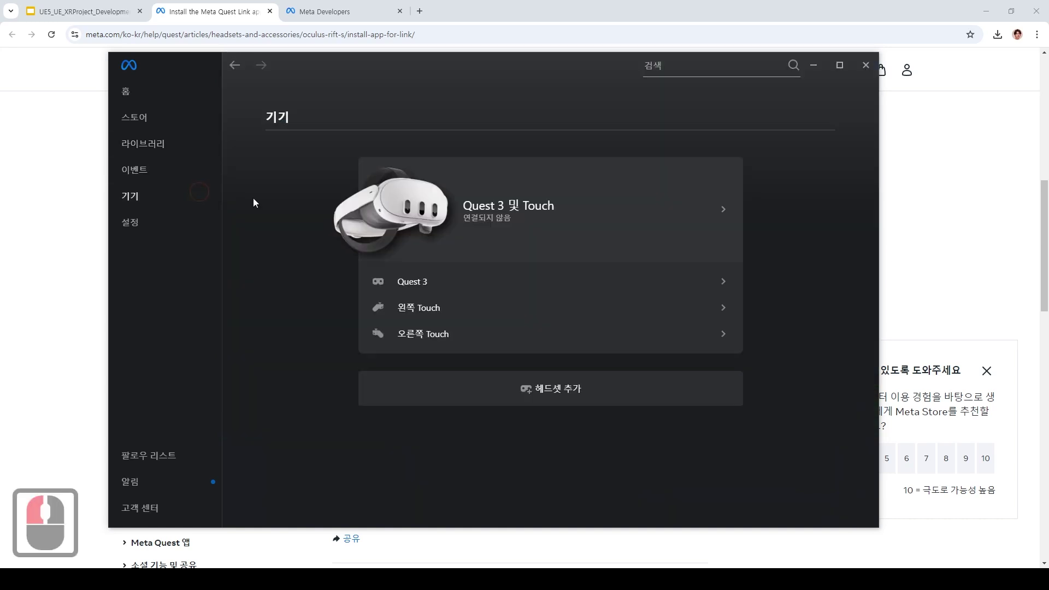
triple_click(477, 232)
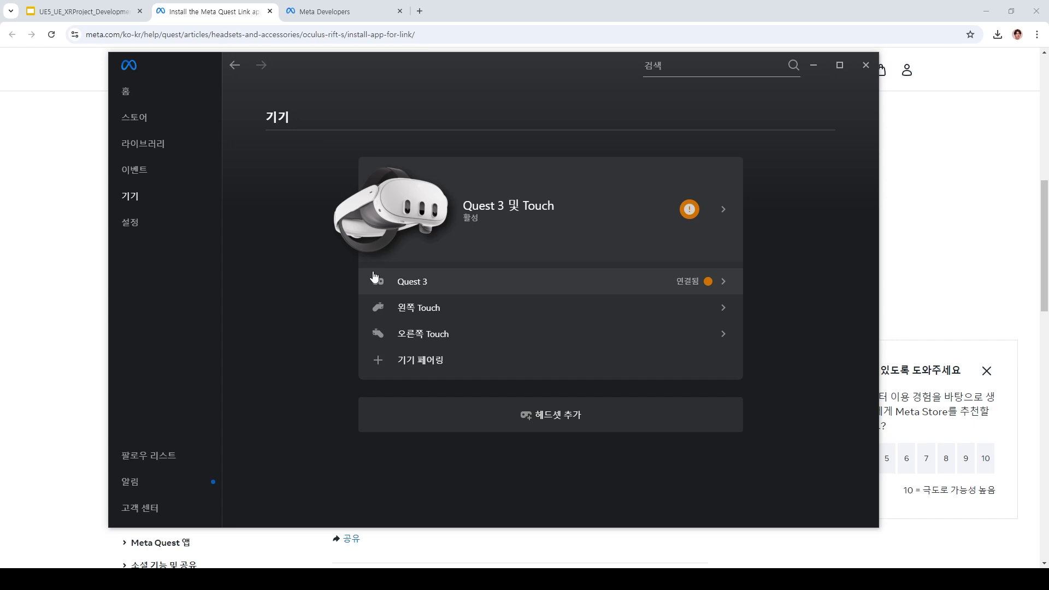
Check the connection details of the Quest 3 headset and of the Quest 3 및 Touch device
left_click(707, 295)
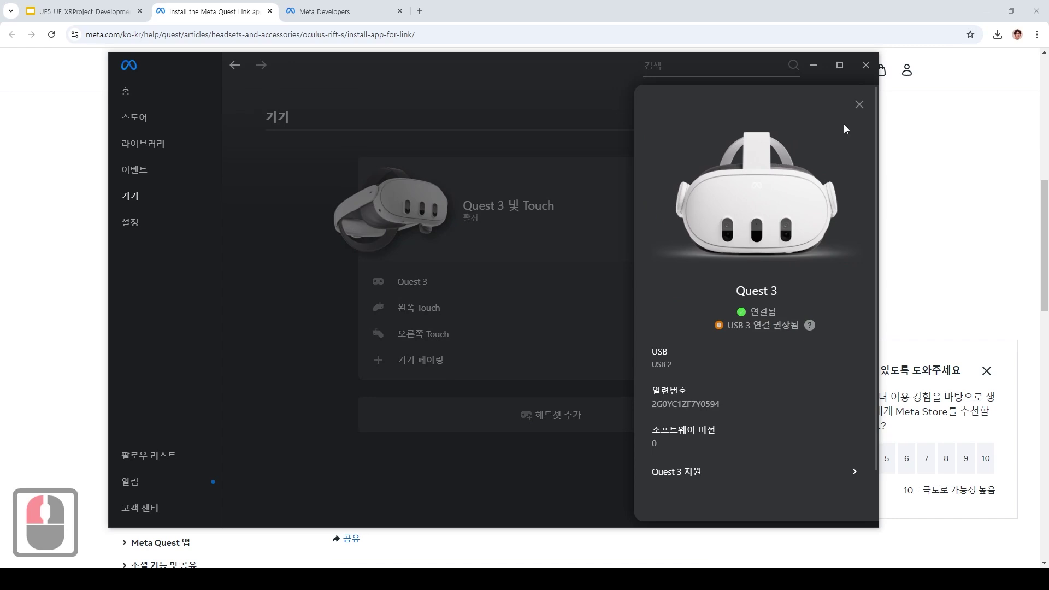
left_click(858, 104)
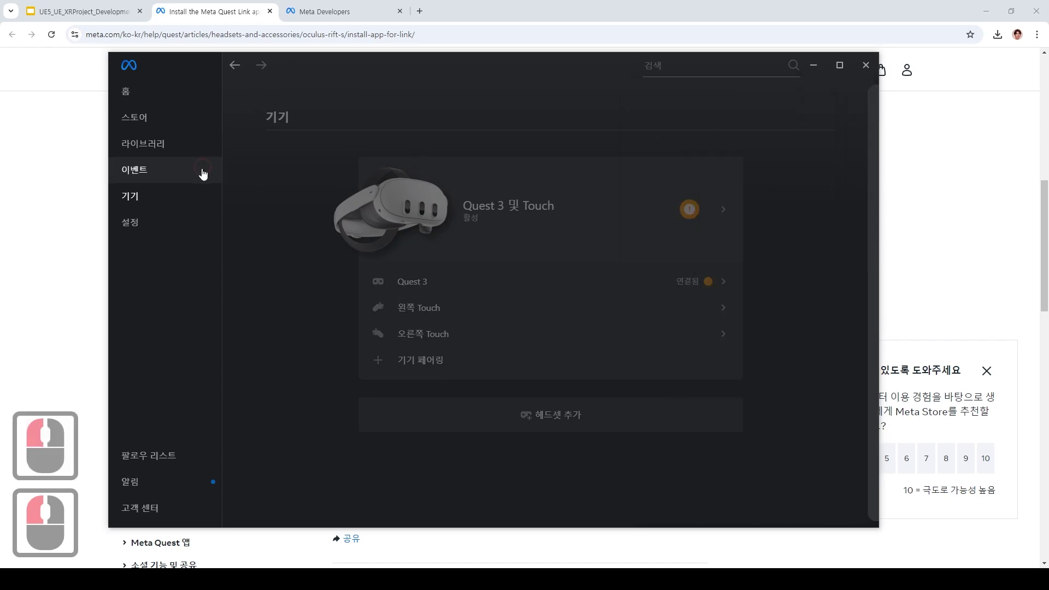
left_click(672, 199)
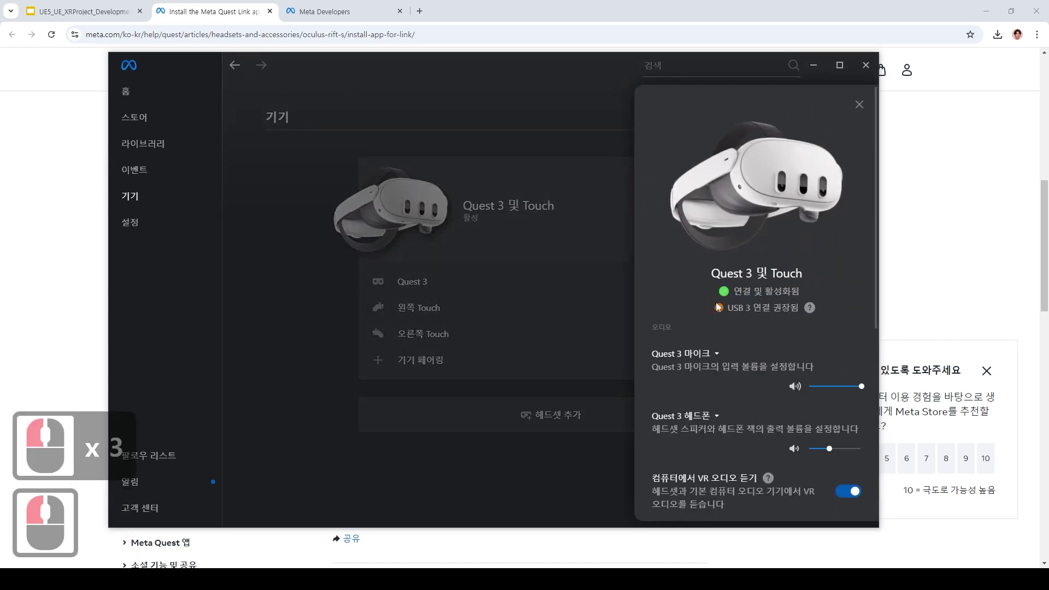
left_click(677, 210)
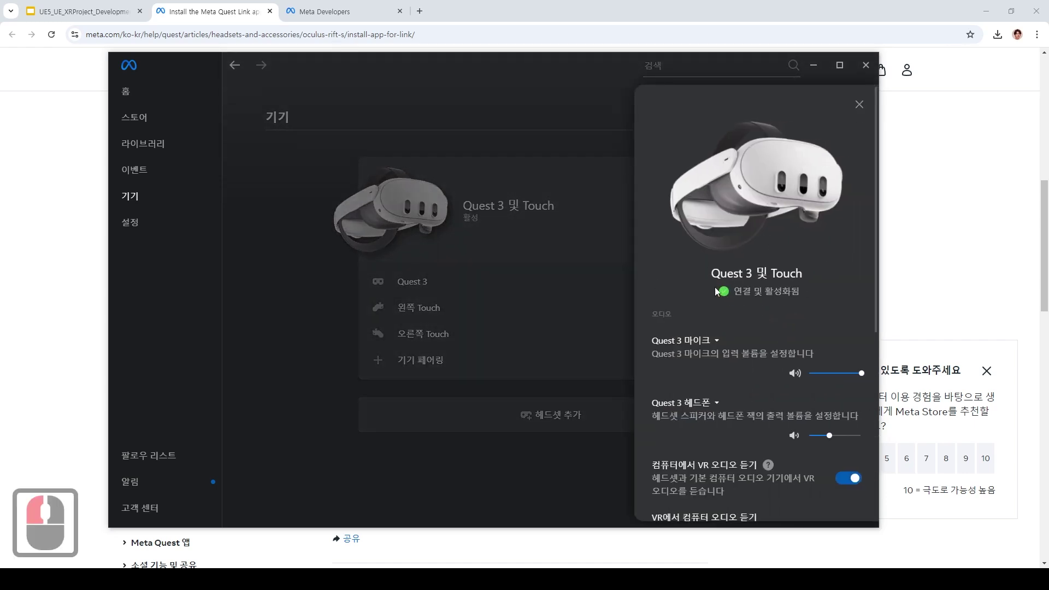
left_click(849, 110)
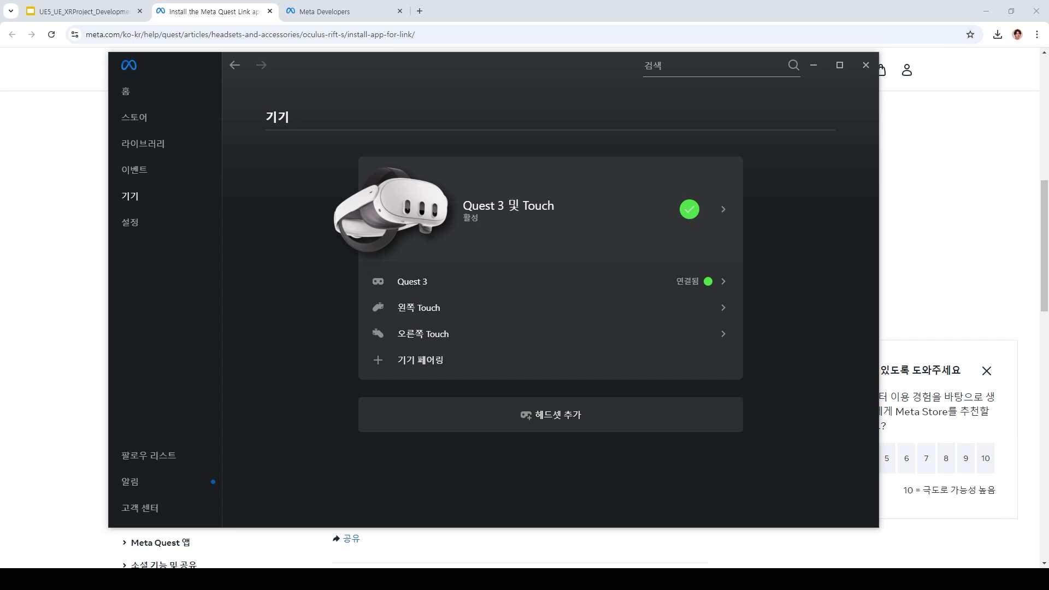
Run the device setup for Quest 3 및 Touch with the Link (cable) connection and complete it
left_click(618, 199)
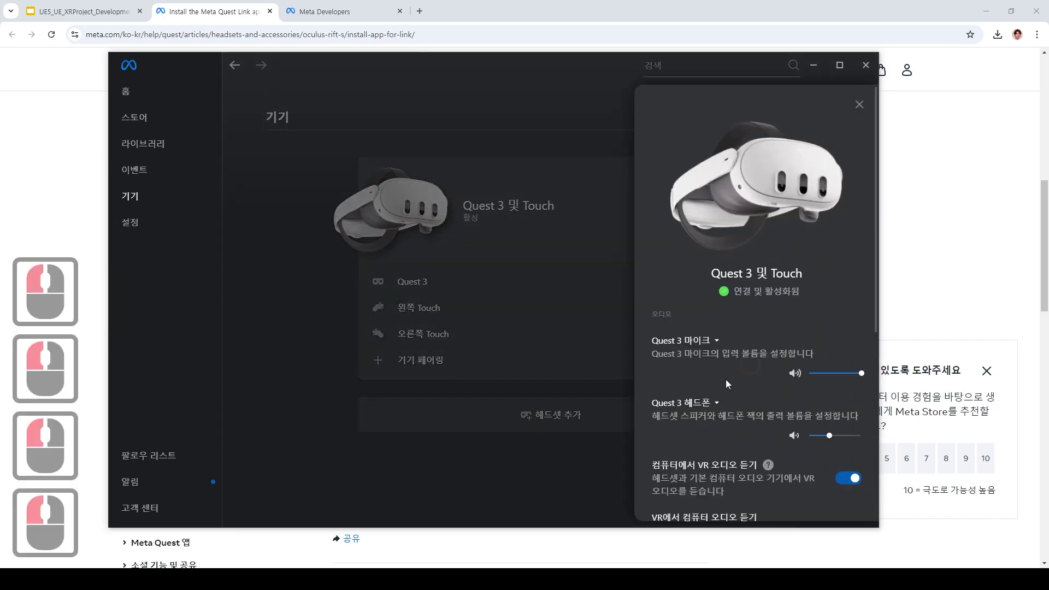
scroll(692, 357, "down", 9)
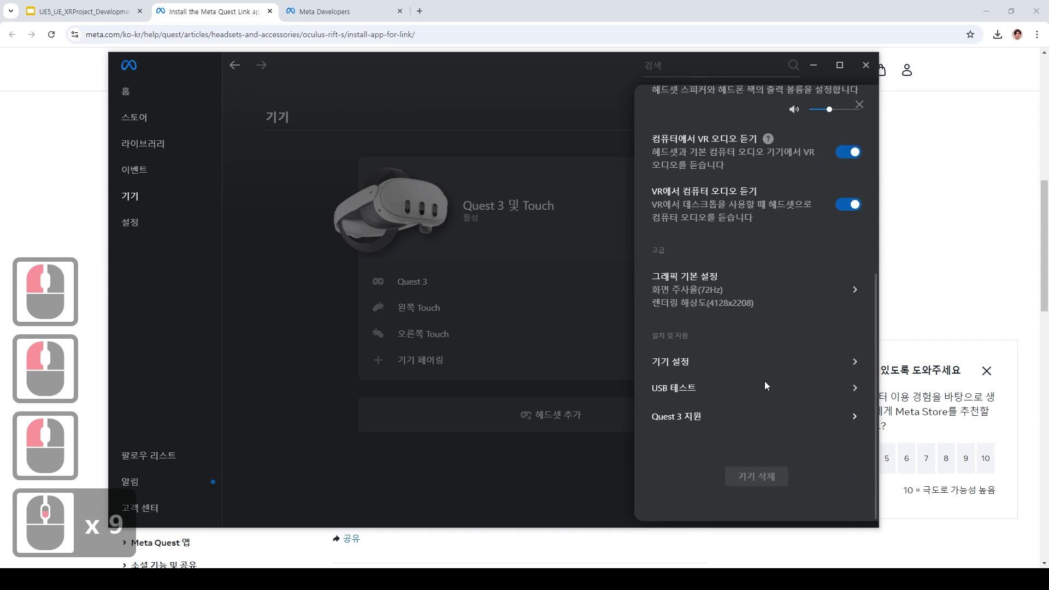
left_click(731, 359)
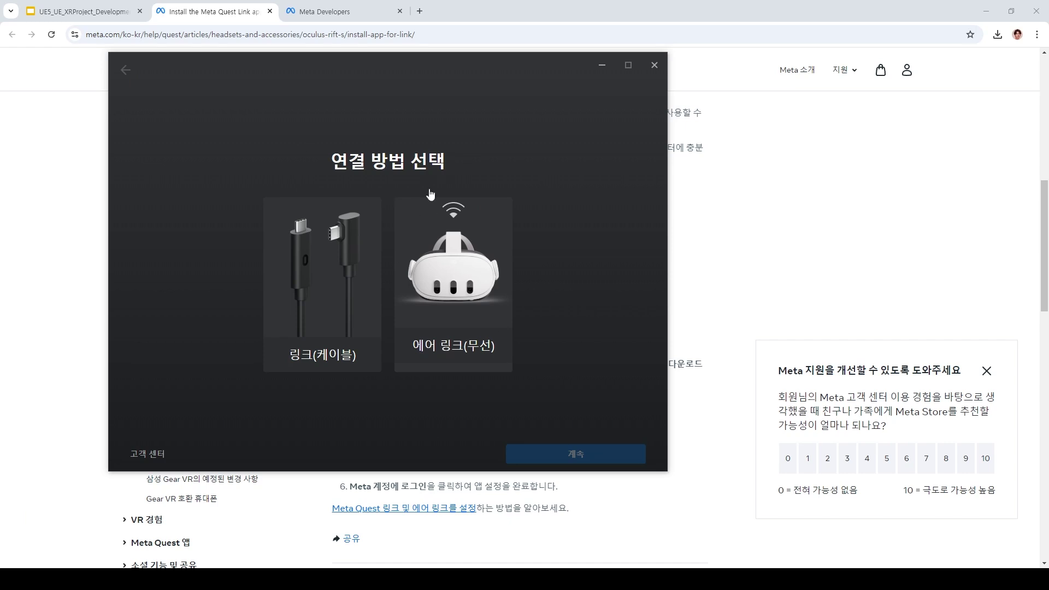
left_click(126, 73)
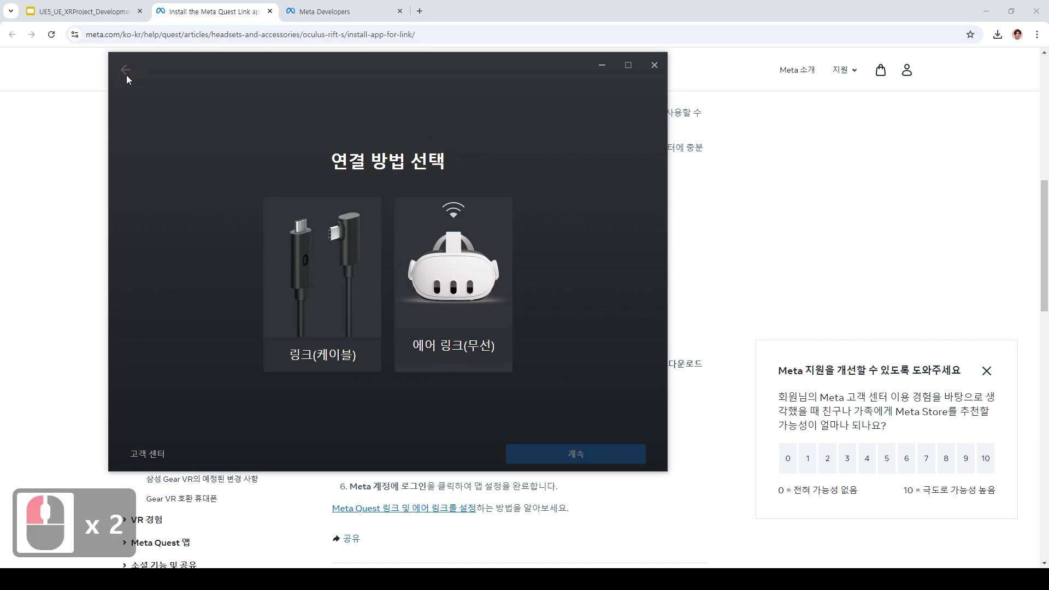
left_click(337, 290)
left_click(552, 449)
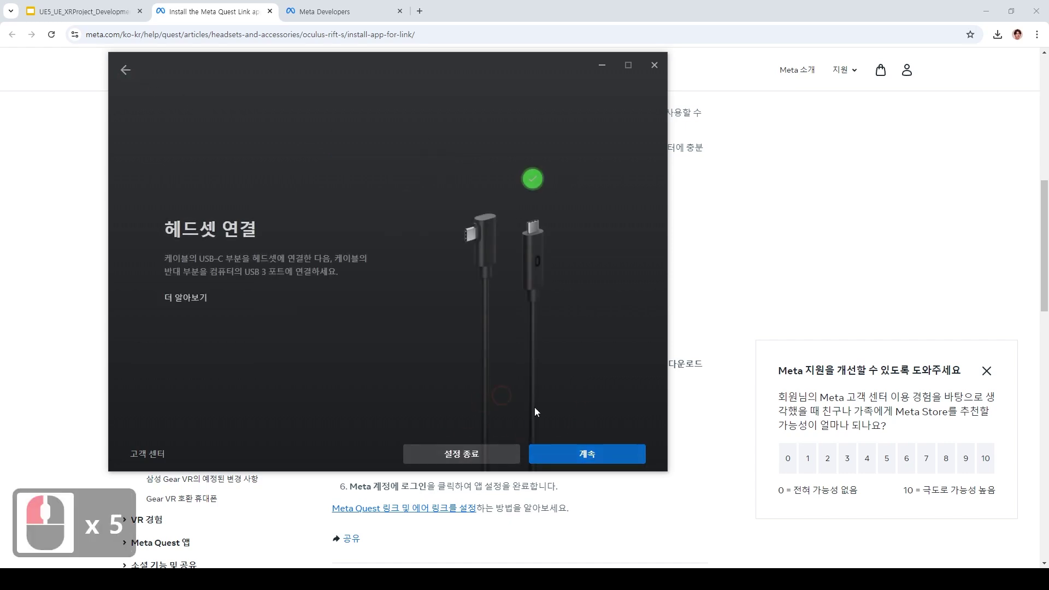
left_click(553, 452)
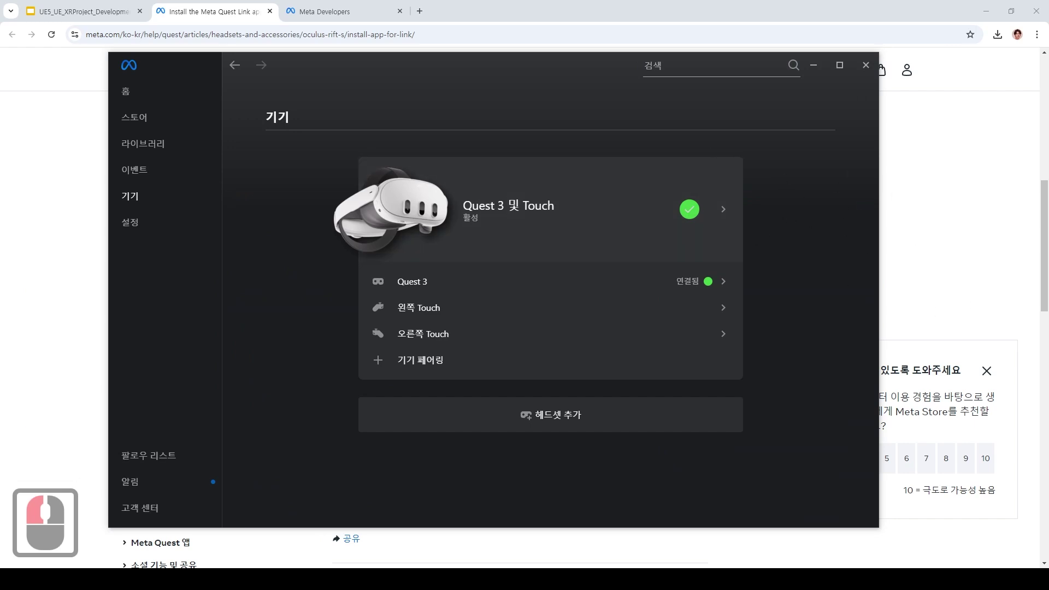
Open the Meta Quest Link settings, maximize the window and show the General (일반) settings
left_click(129, 221)
left_click(839, 65)
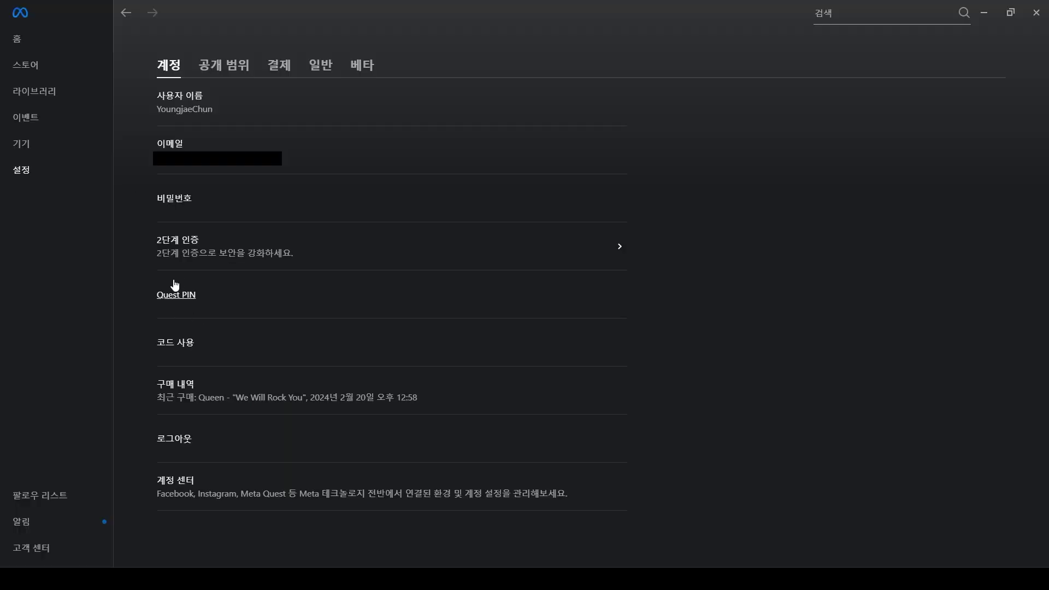
left_click(206, 293)
left_click(180, 273)
left_click(327, 71)
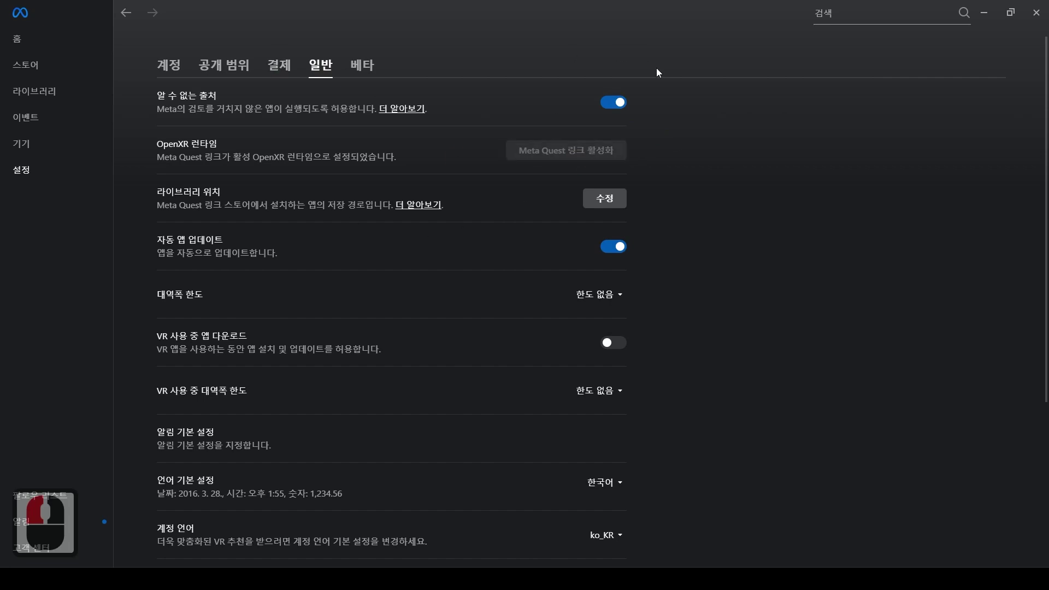
Switch the Unknown Sources (알 수 없는 출처) option off and on again, allowing apps not reviewed by Meta
left_click(613, 102)
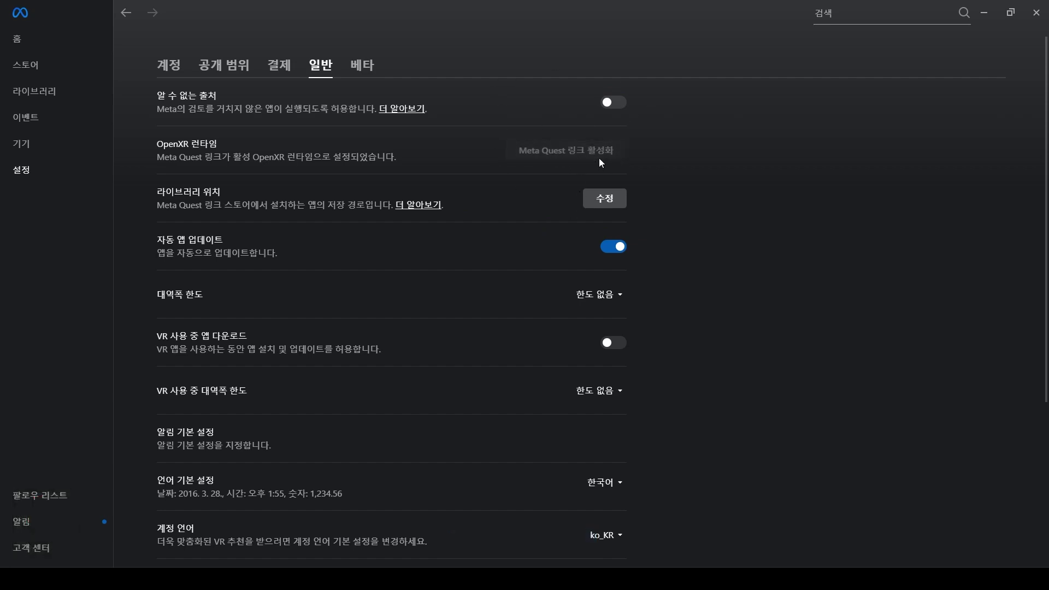
left_click(527, 149)
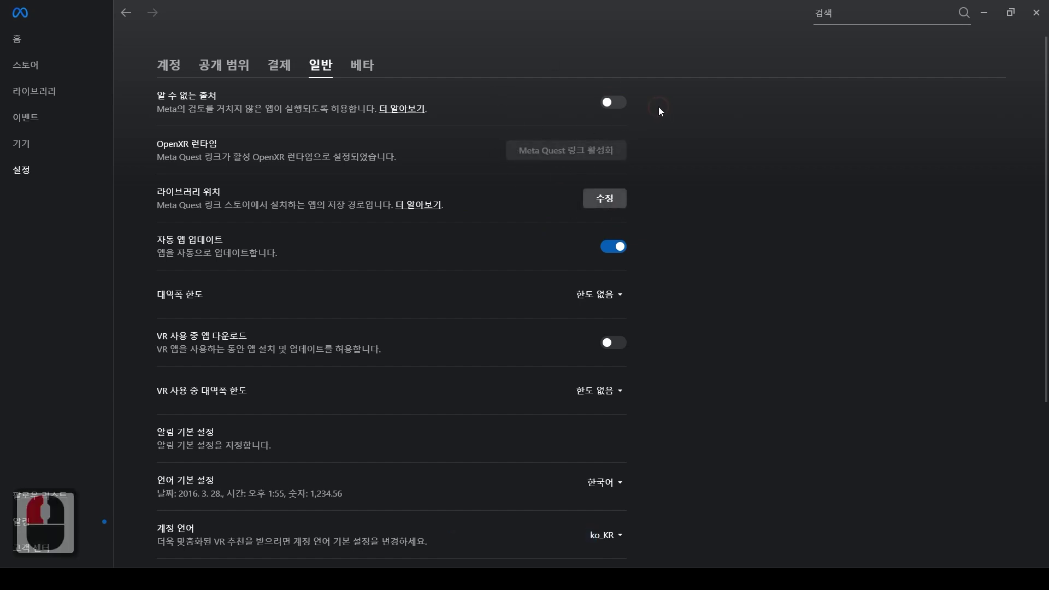
left_click(473, 60)
left_click(614, 111)
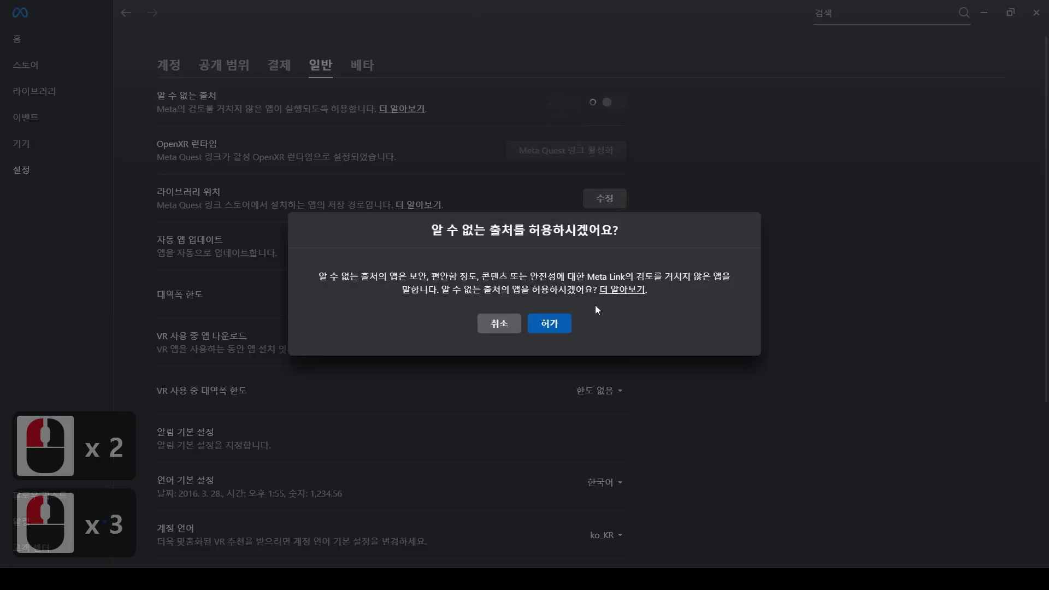
left_click(552, 326)
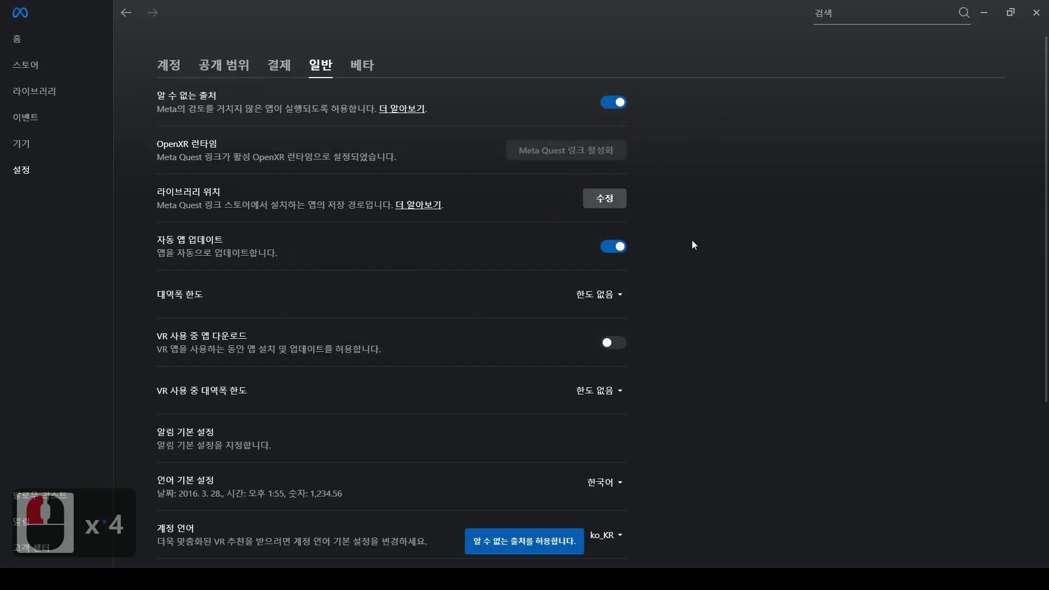
scroll(692, 244, "down", 4)
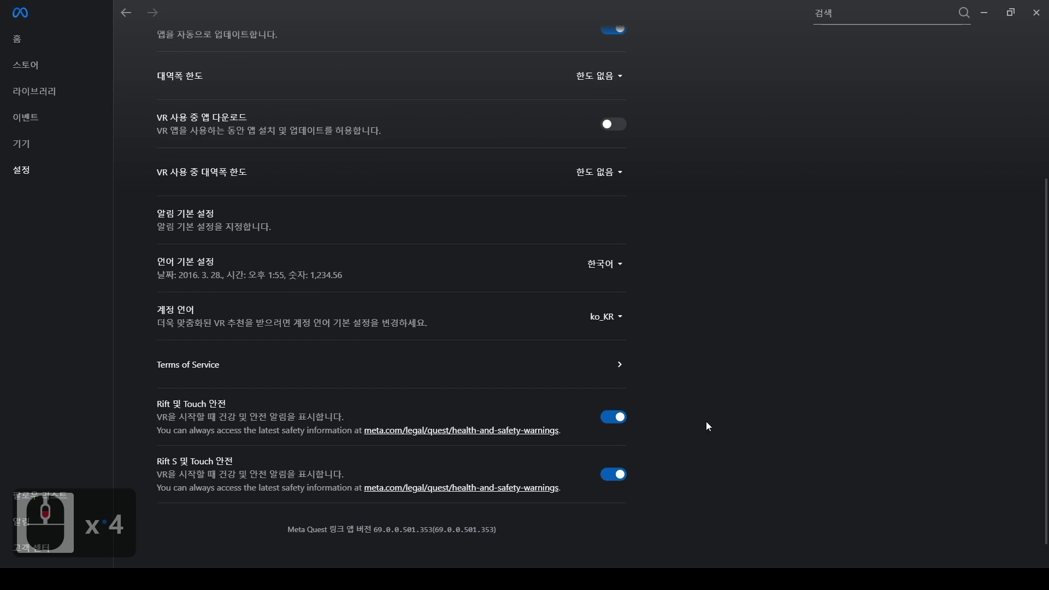
scroll(500, 434, "up", 6)
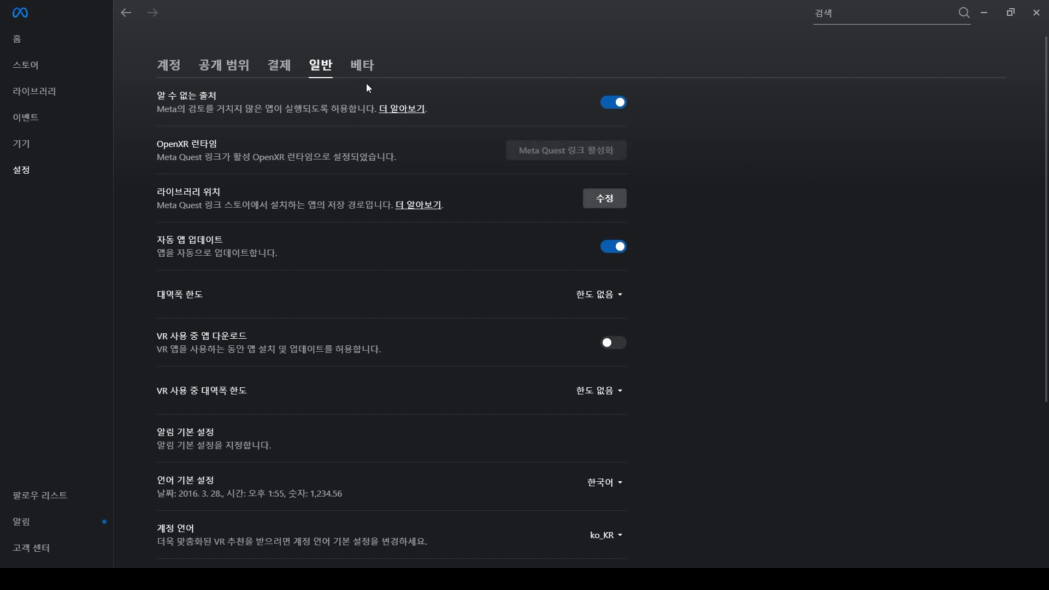
In the Beta (베타) settings, switch Developer Runtime Features off and on again, and enable Passthrough over Meta Quest Link
left_click(362, 66)
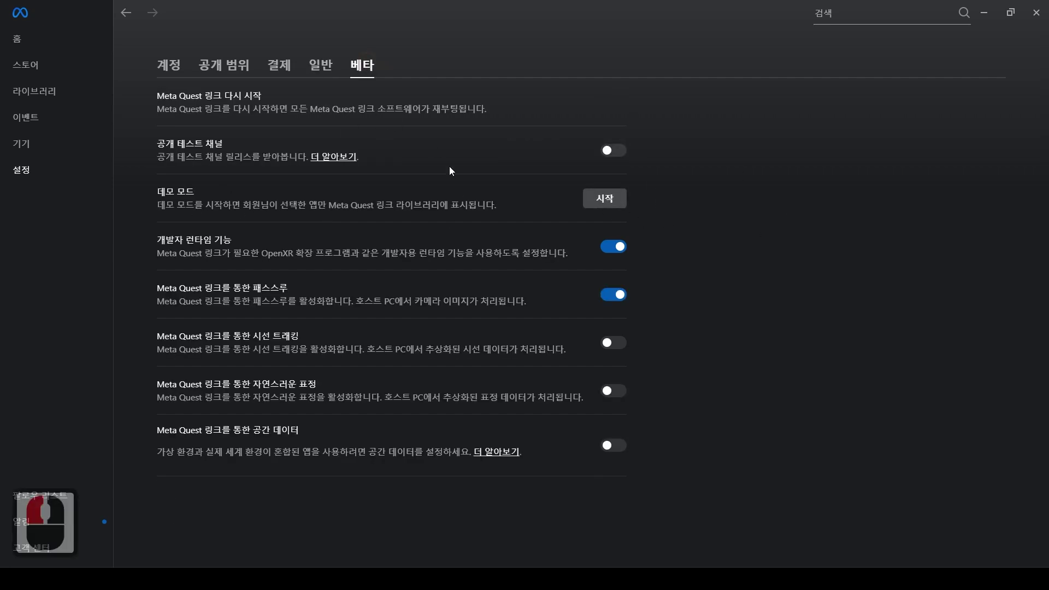
left_click(613, 246)
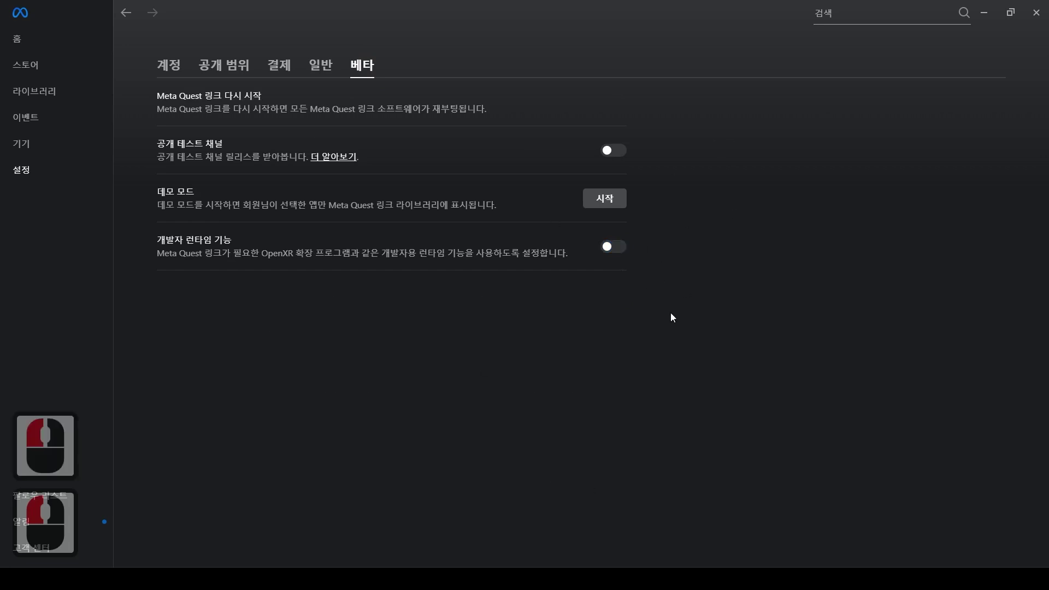
left_click(604, 251)
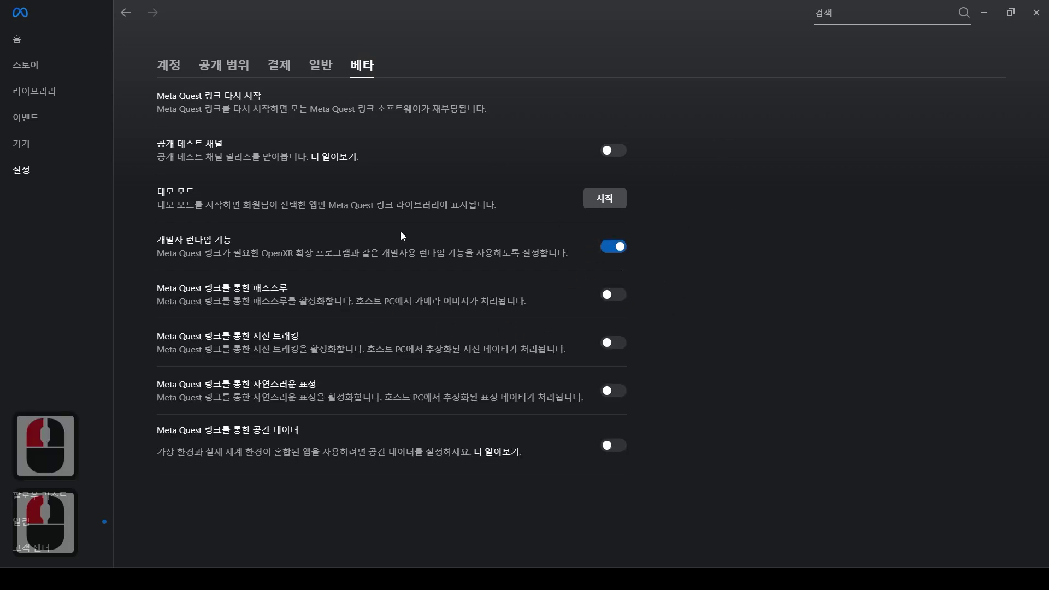
left_click(613, 295)
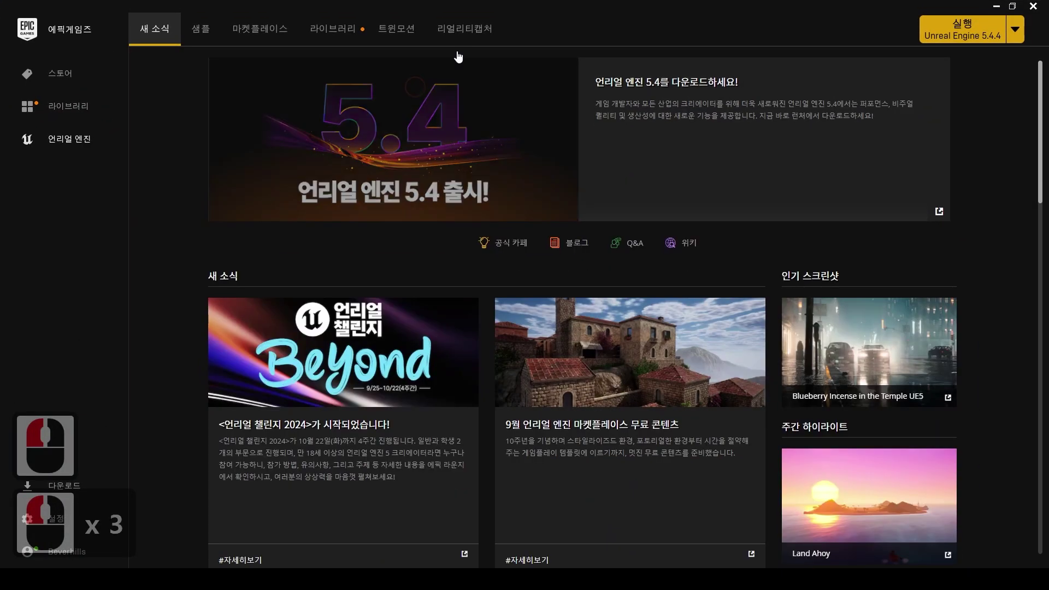
Switch to the Epic Games Launcher and launch Unreal Engine 5.4.4 from the Unreal Engine library
left_click(358, 30)
left_click(63, 135)
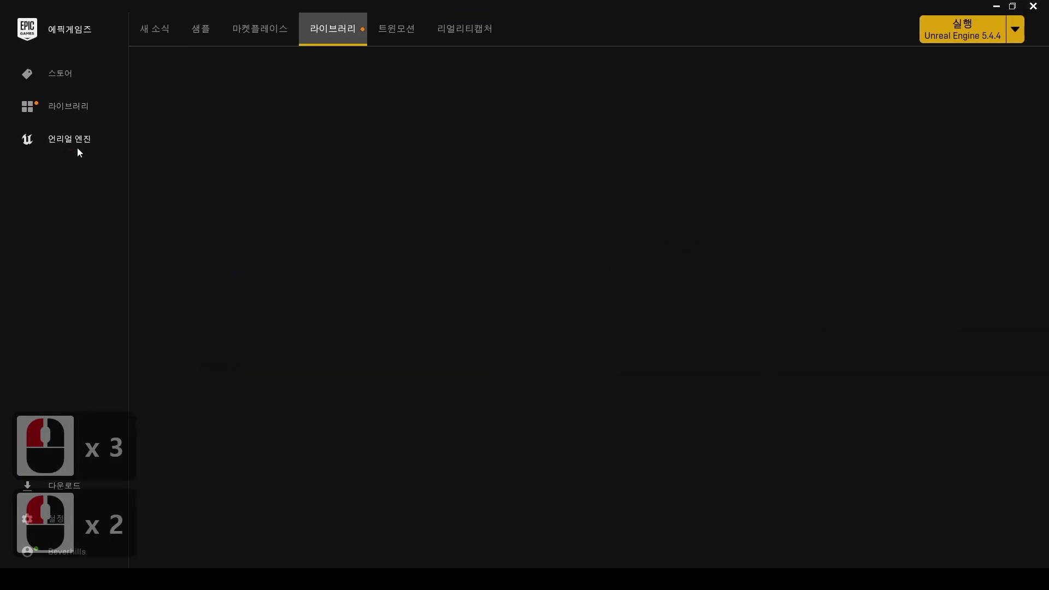
left_click(326, 25)
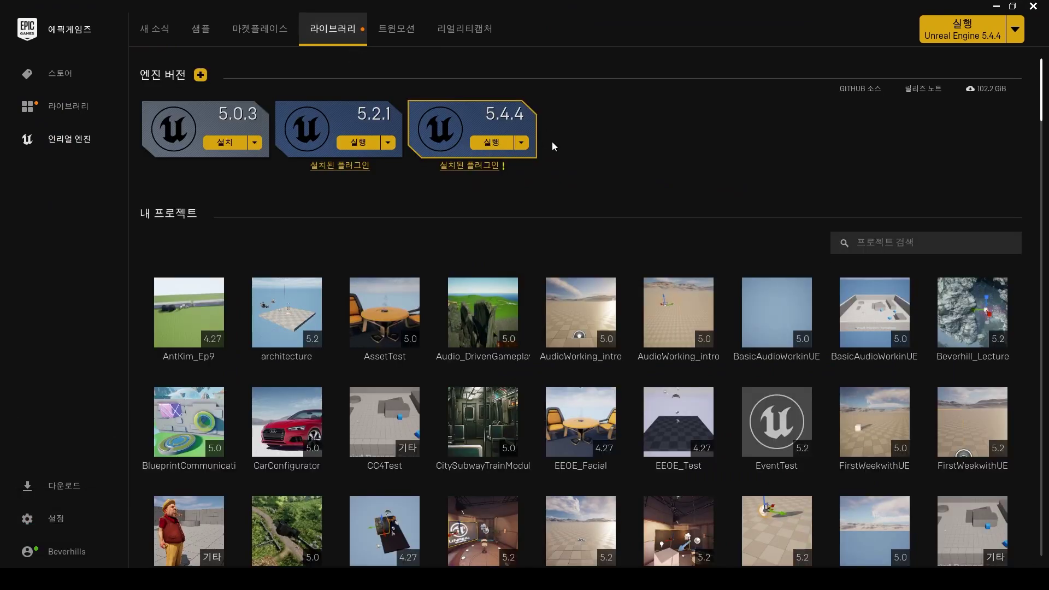
left_click(516, 166)
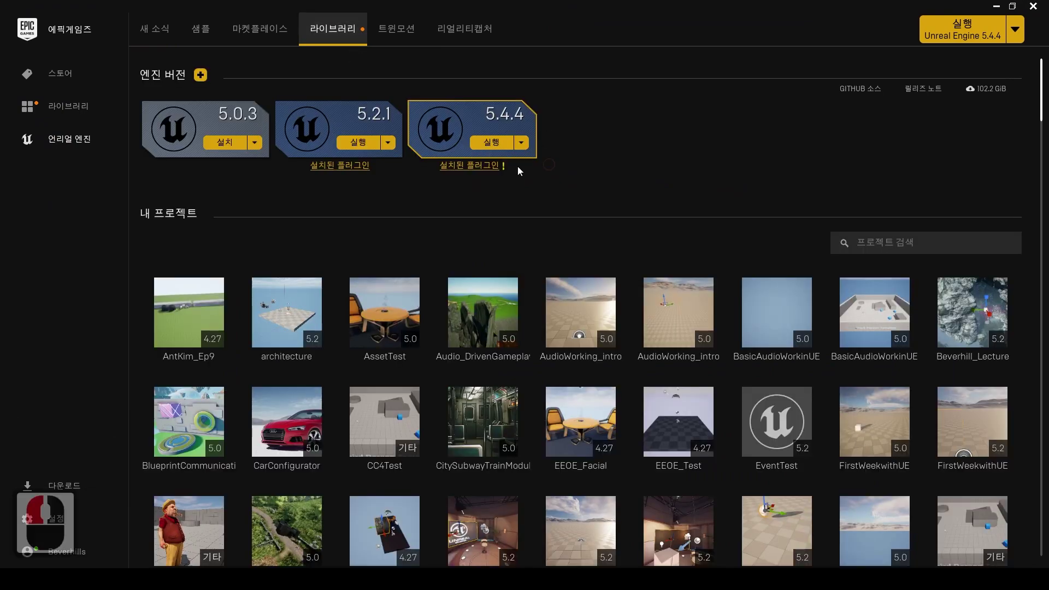
left_click(480, 144)
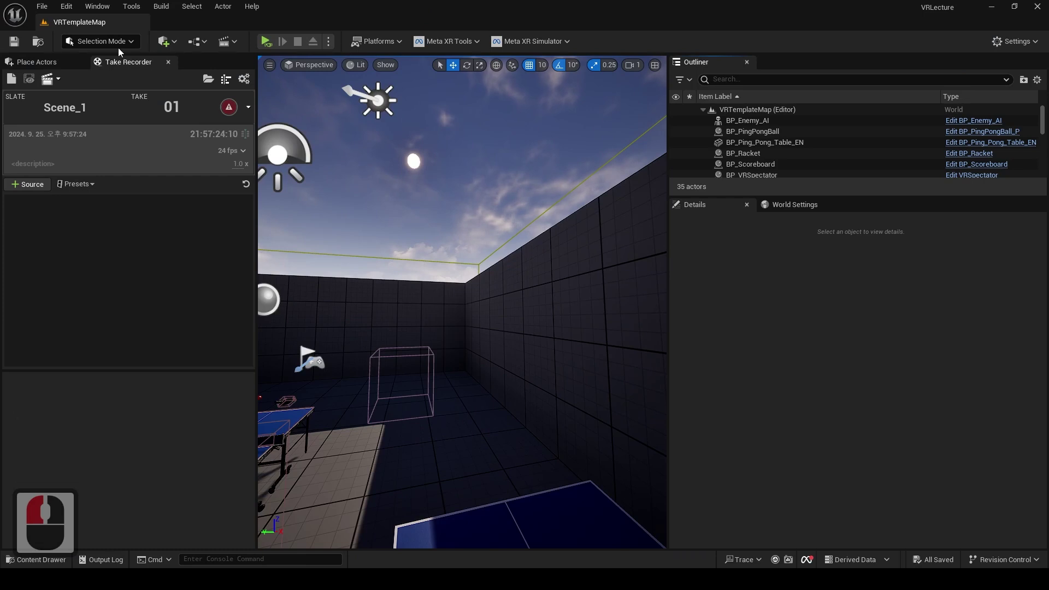
In the VRLecture project, look around the ping-pong table in VRTemplateMap and widen the level viewport
right_click_drag(371, 233, 352, 271)
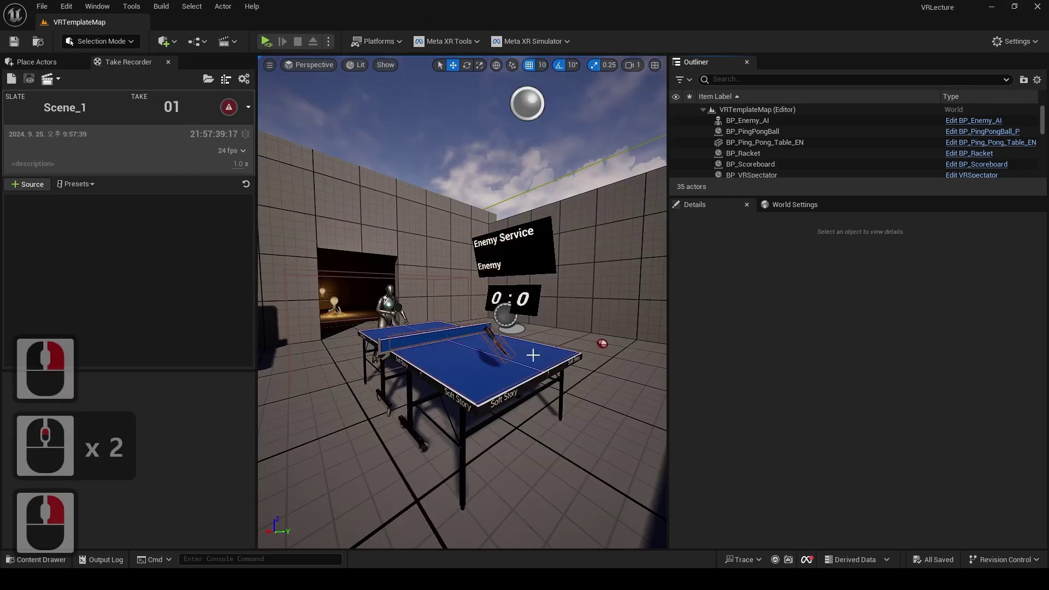
right_click_drag(448, 335, 454, 365)
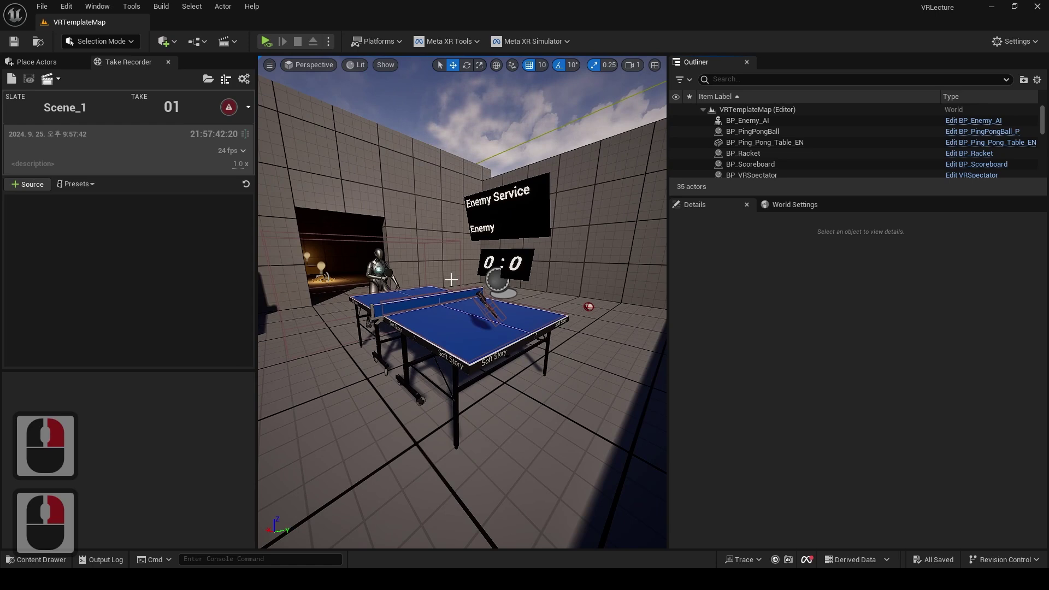
left_click_drag(671, 291, 807, 291)
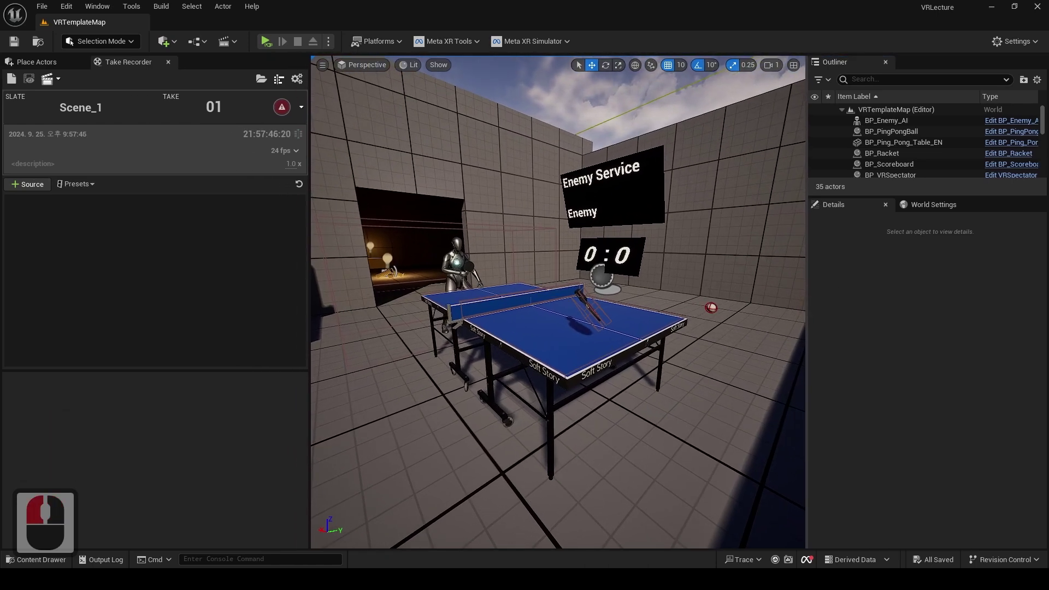
right_click_drag(501, 307, 489, 298)
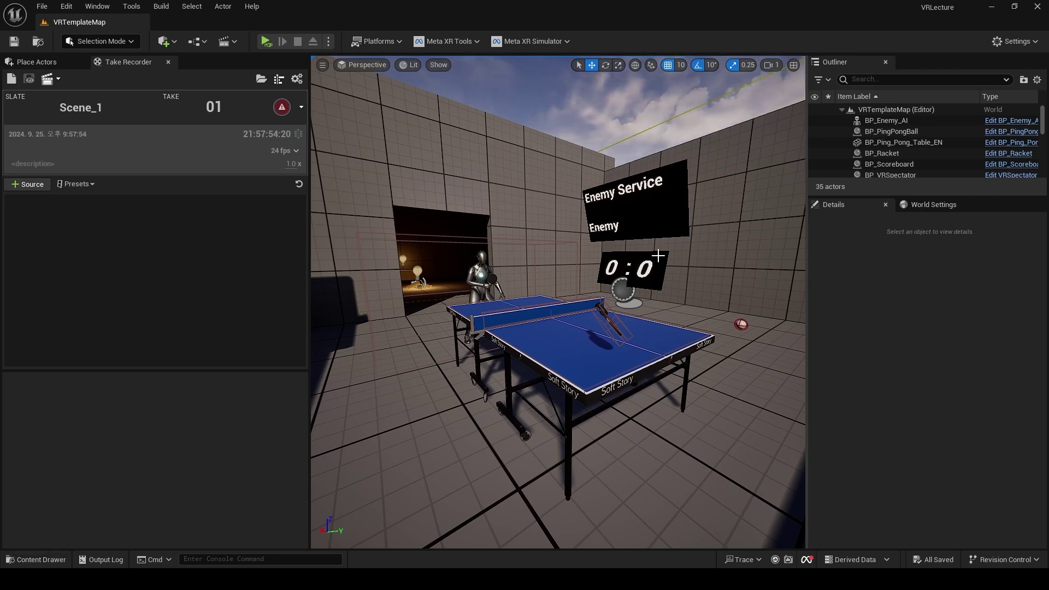
mouse_move(476, 392)
right_mouse_down()
mouse_move(443, 389)
mouse_move(519, 385)
mouse_move(458, 385)
right_mouse_up()
right_click_drag(511, 350, 538, 353)
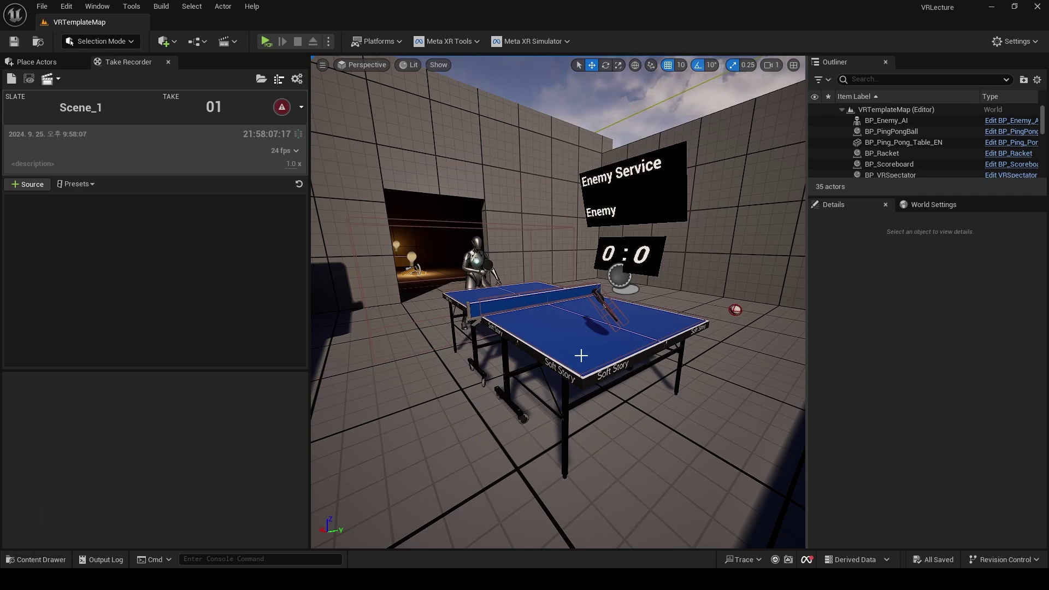
Start a new Games project based on the Virtual Reality template with Starter Content enabled
left_click(47, 9)
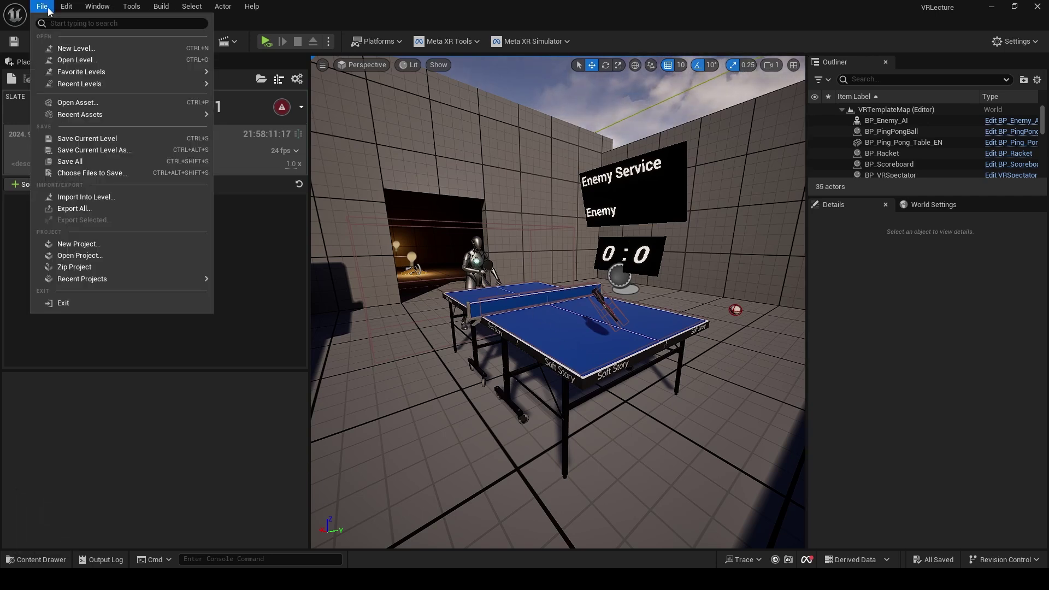
mouse_move(110, 117)
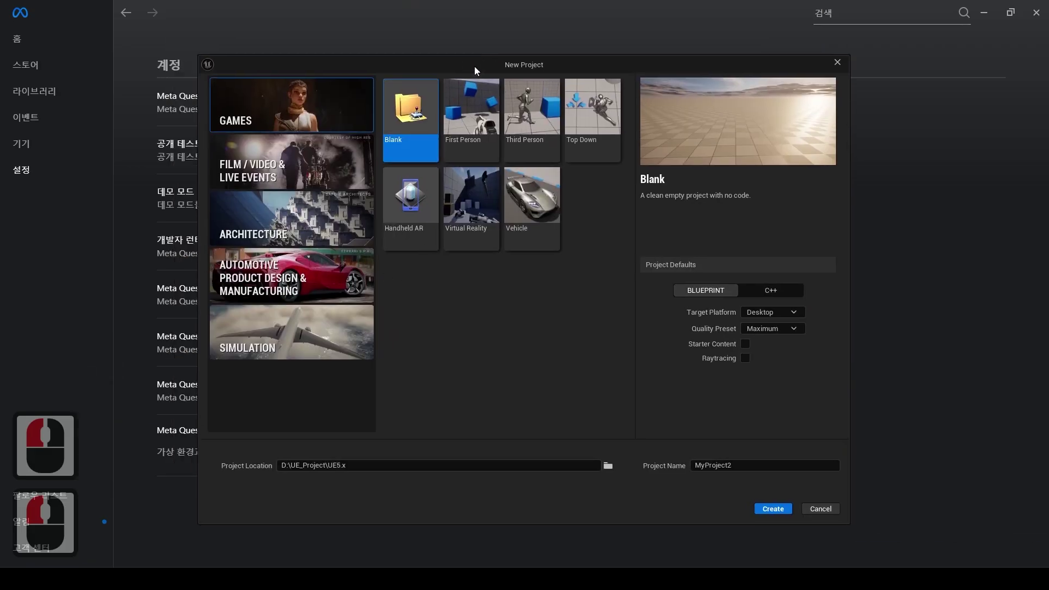
left_click(470, 200)
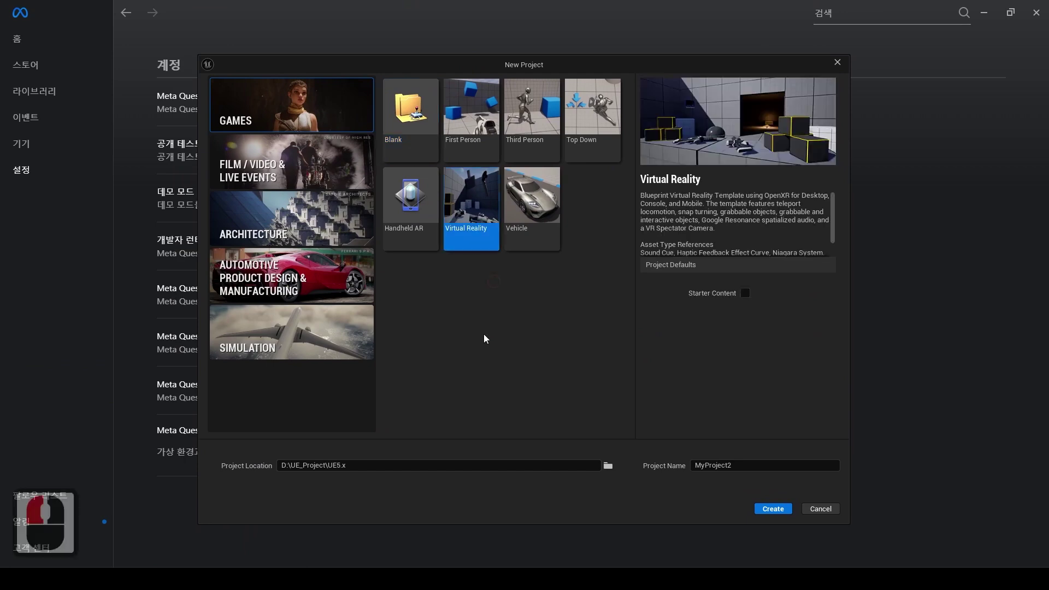
left_click(745, 293)
left_click(745, 294)
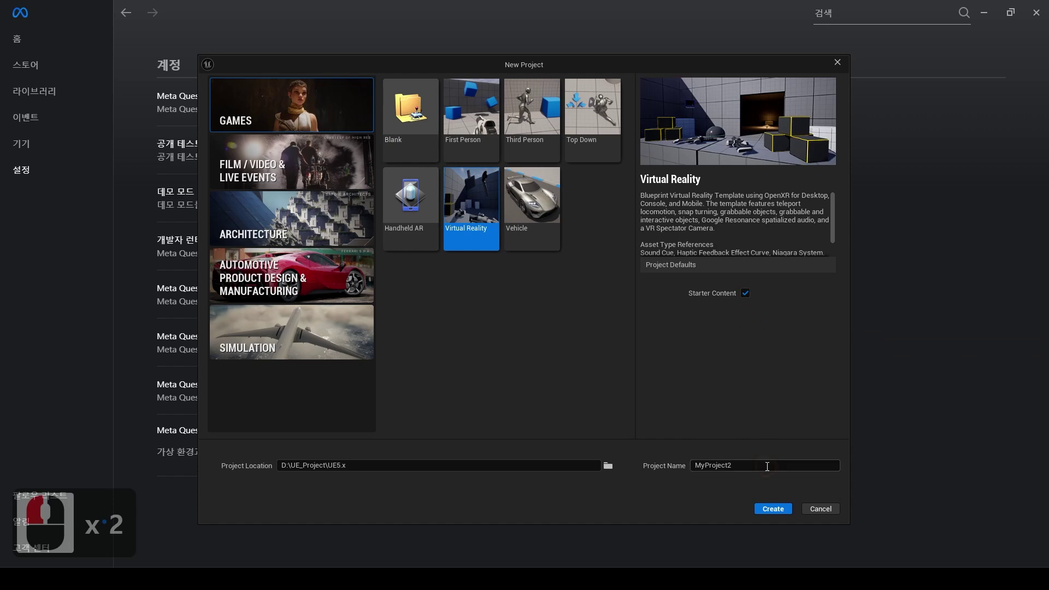
Name the project VRLecture_0925 and create it in D:\UE_Project\UE5.x
double_click(737, 465)
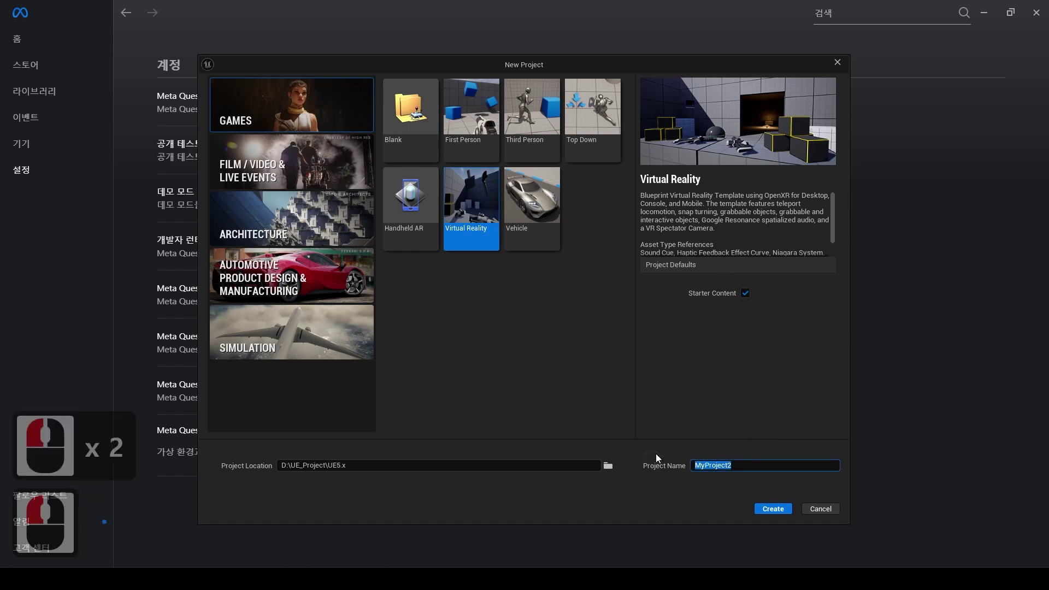
type("VRLec")
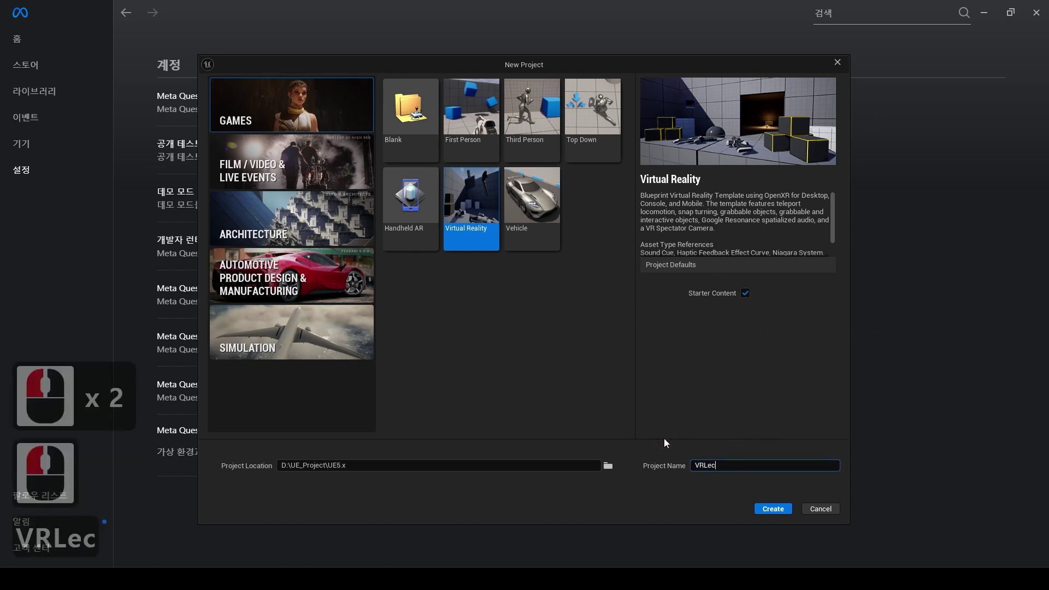
type("ture_1")
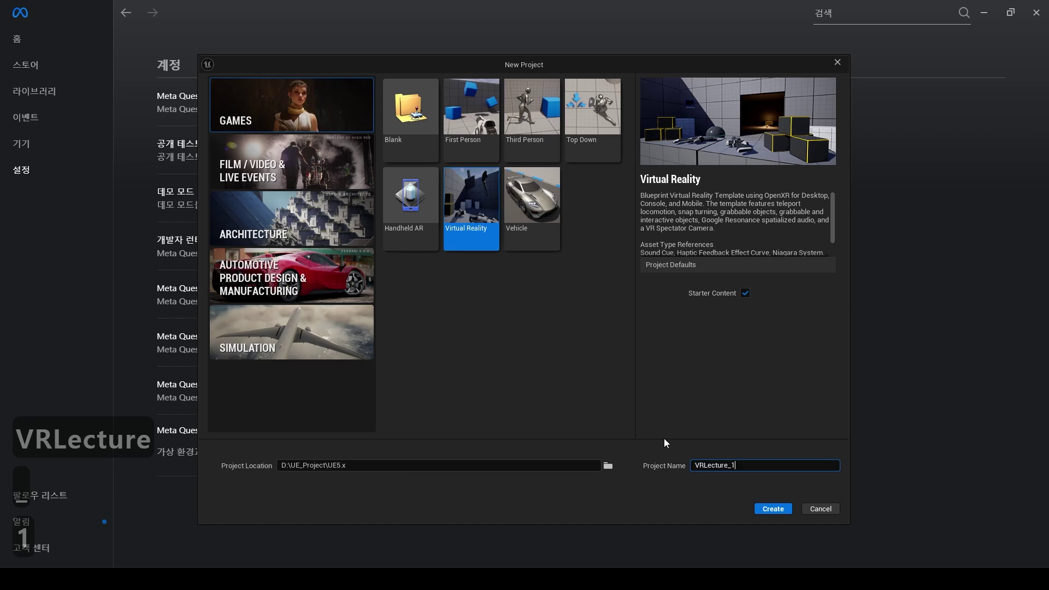
key("BackSpace")
type("0925")
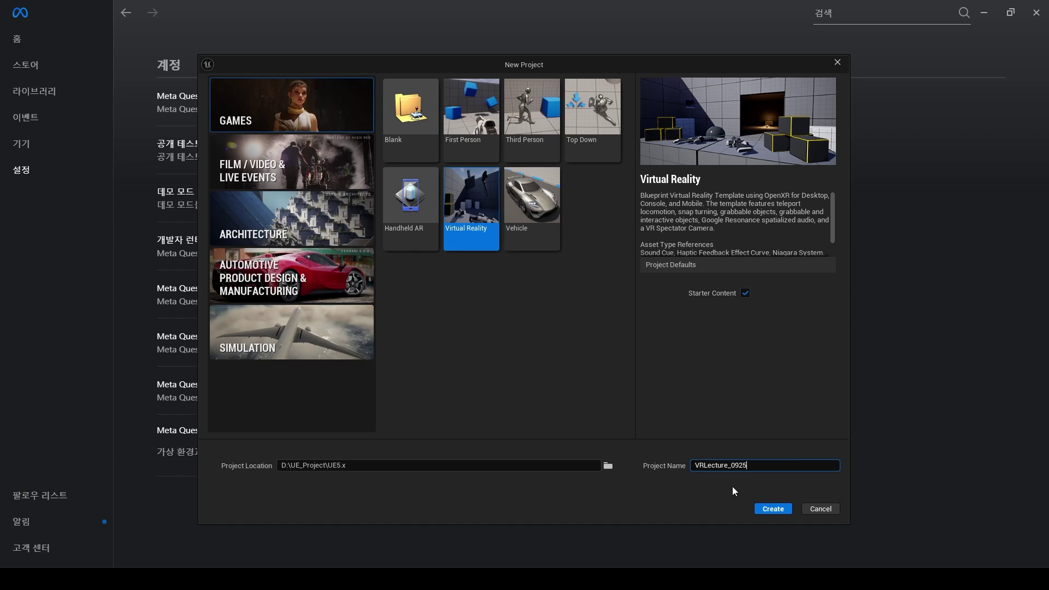
left_click(773, 510)
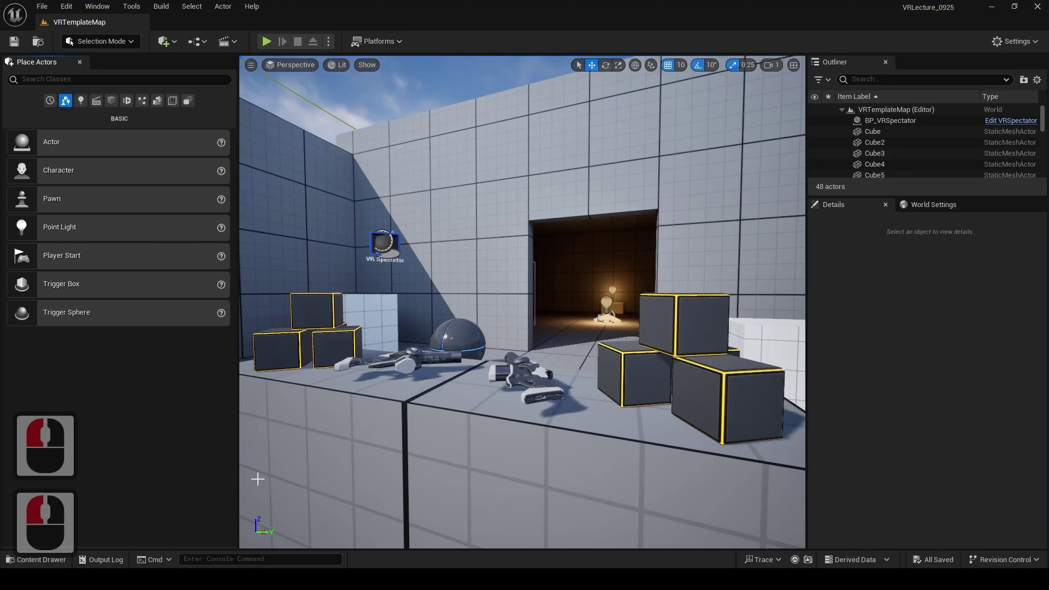
Open the plugin manager for the VRLecture_0925 project and search for "meta XR"
key("ctrl+space")
left_click(954, 302)
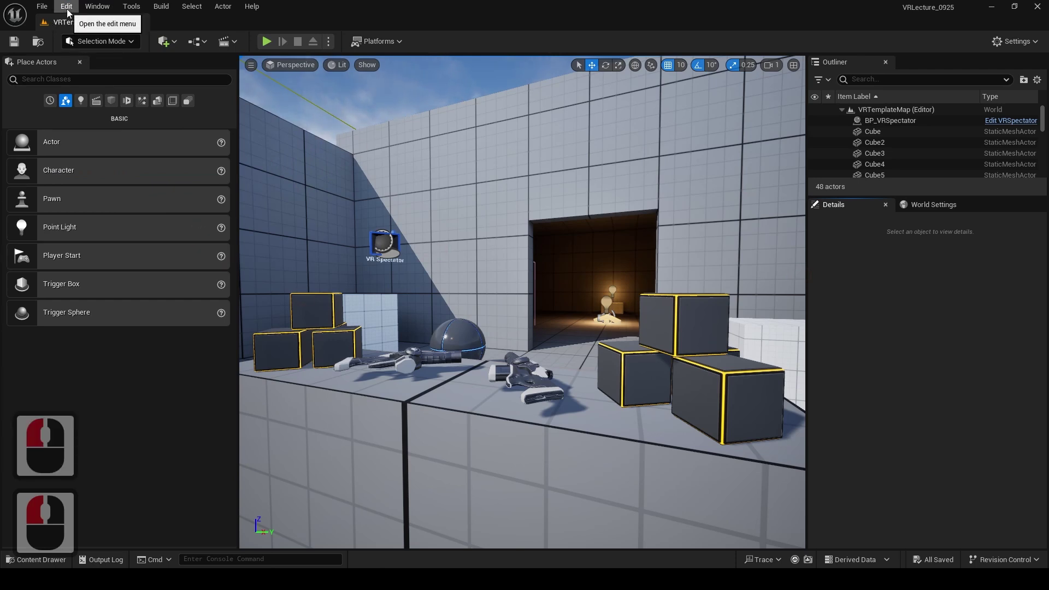
left_click(66, 7)
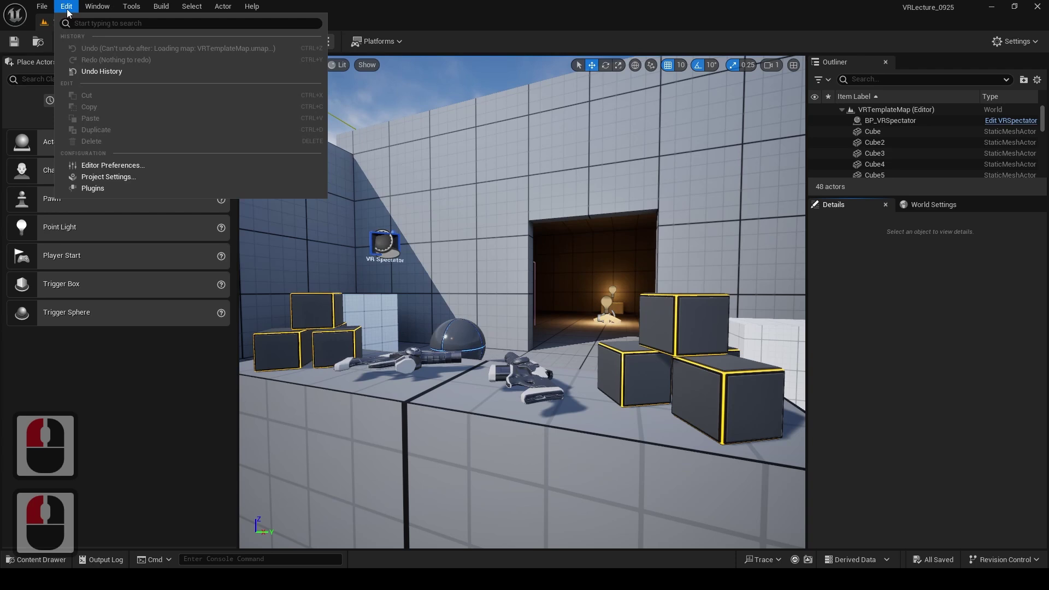
left_click(114, 192)
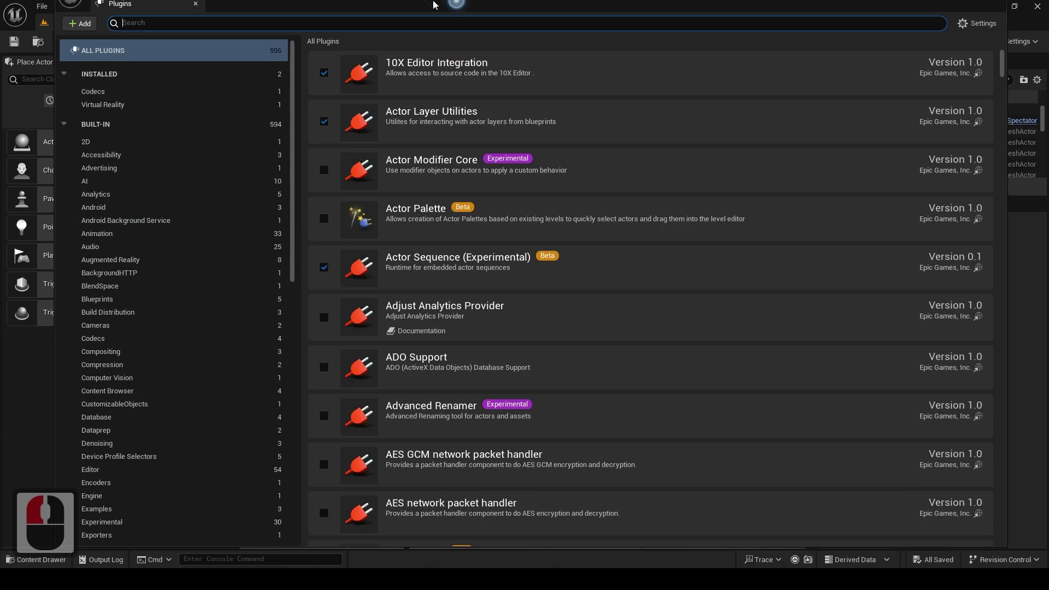
double_click(433, 4)
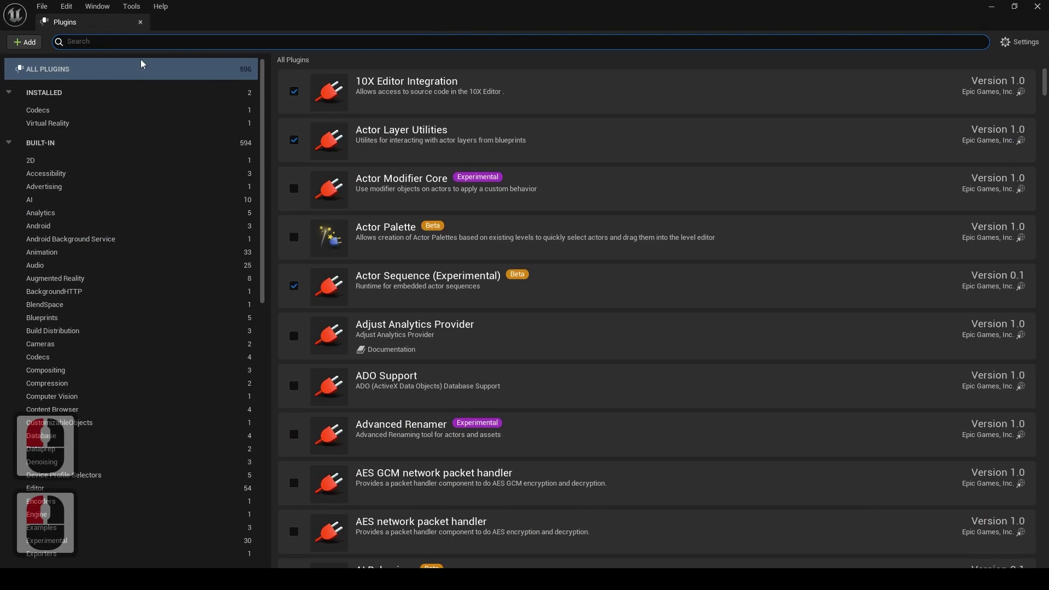
double_click(241, 28)
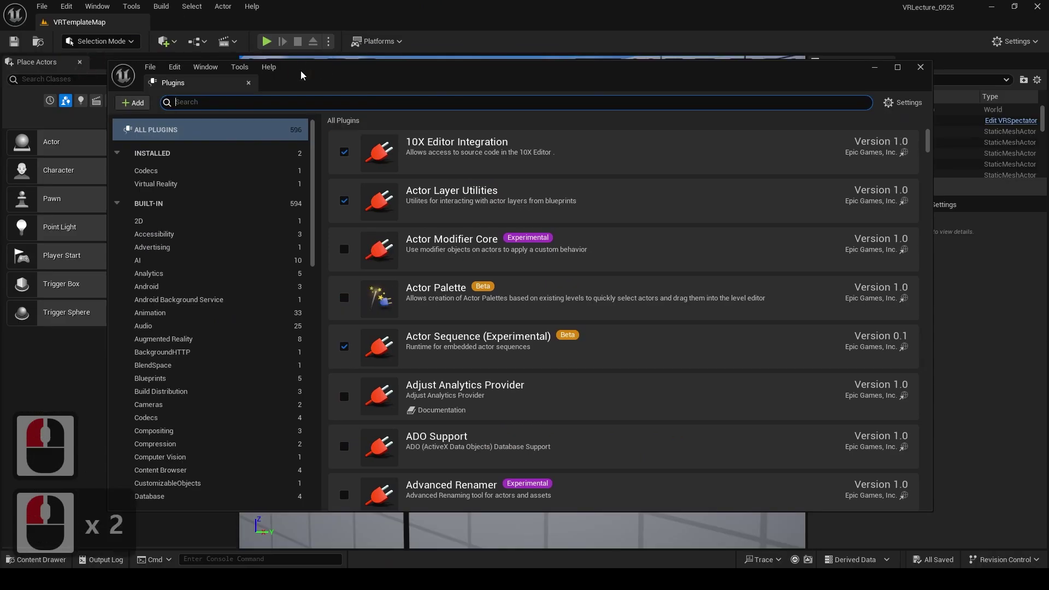
type("meta X")
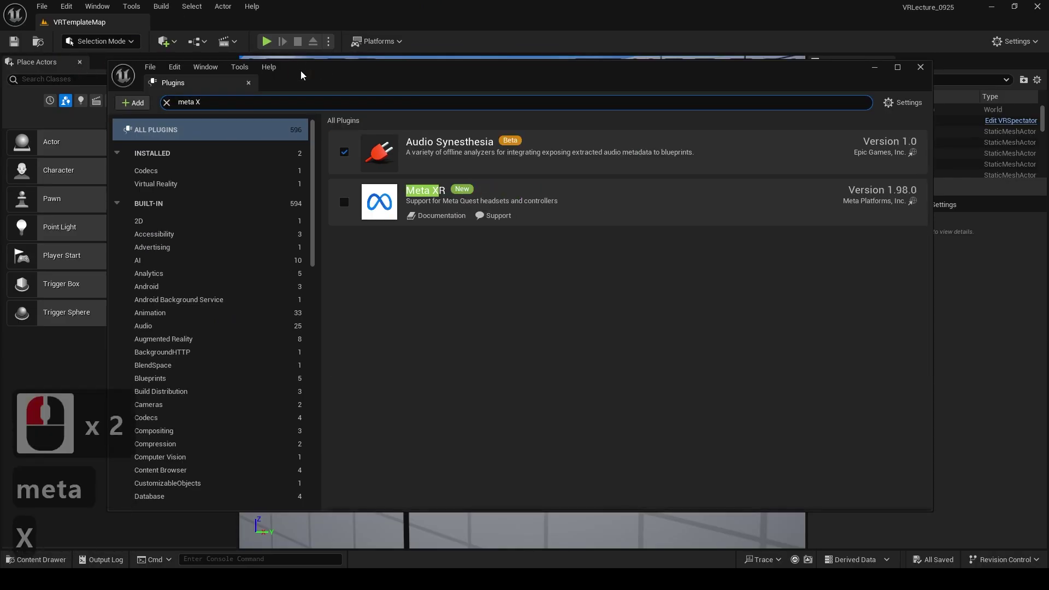
key("BackSpace")
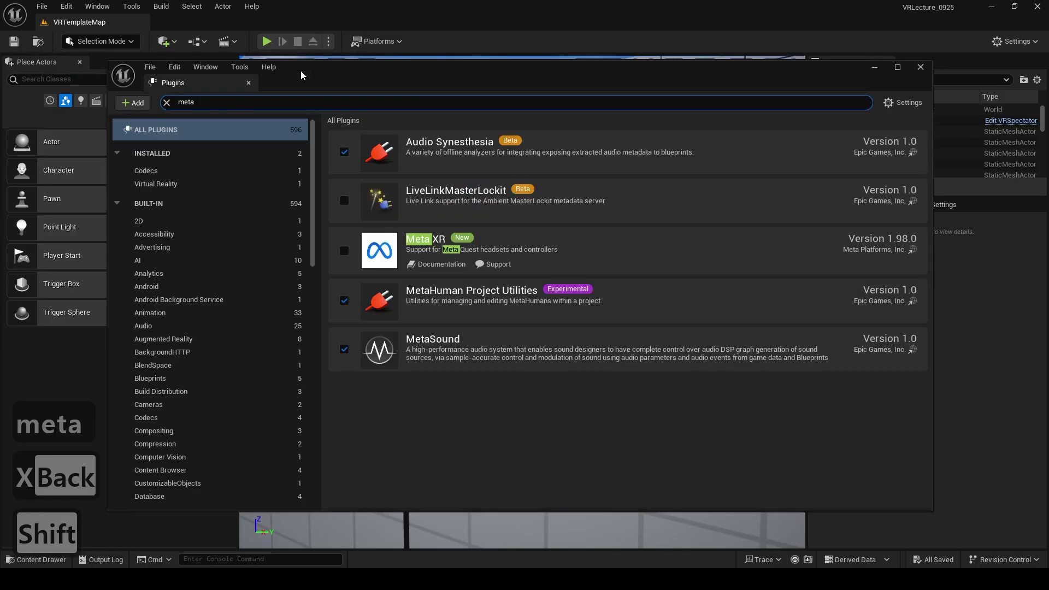
type("XR")
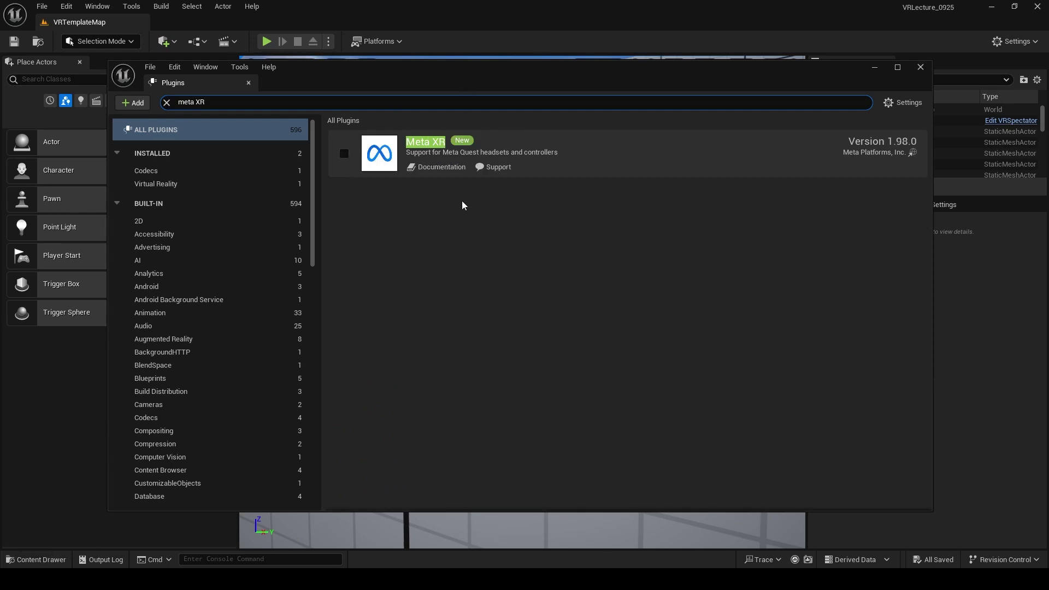
double_click(377, 207)
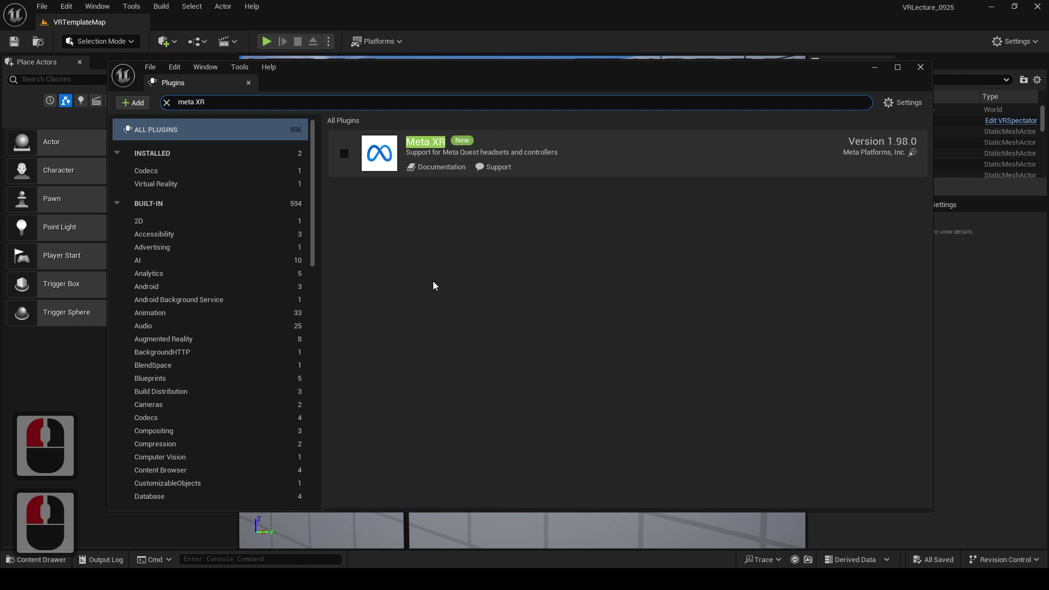
Switch to File Explorer and bring the open UnrealMetaXRPlugin.66.0 folder windows to the front
left_click(305, 579)
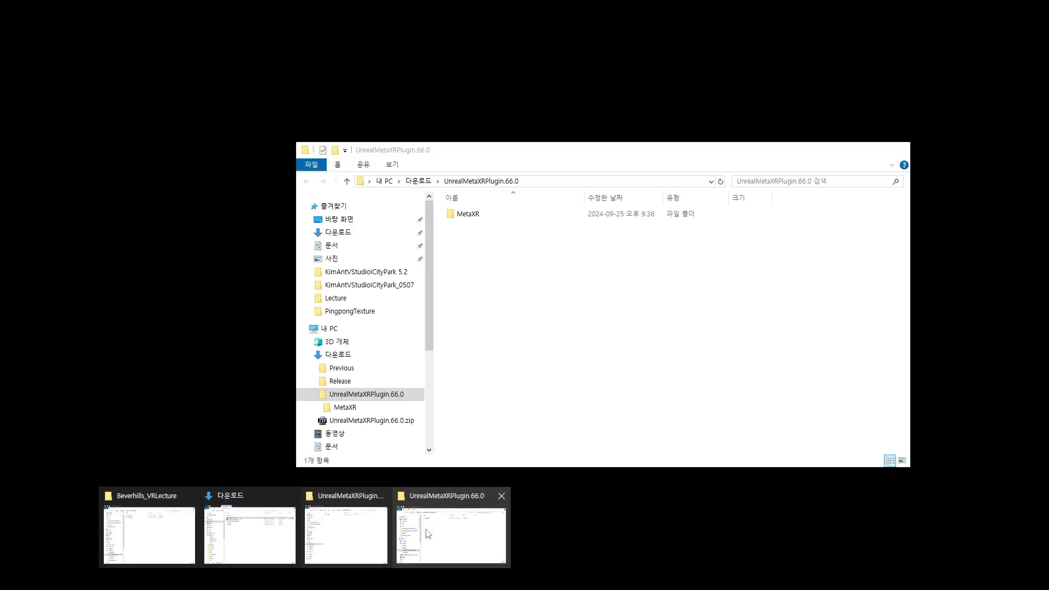
left_click(425, 529)
left_click(304, 579)
left_click(320, 531)
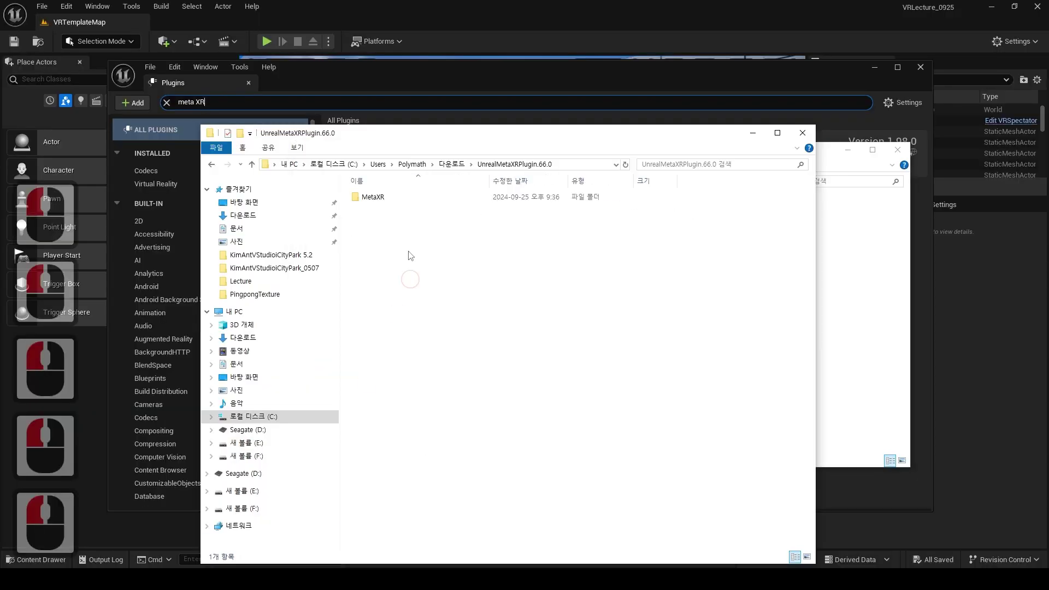
left_click(305, 579)
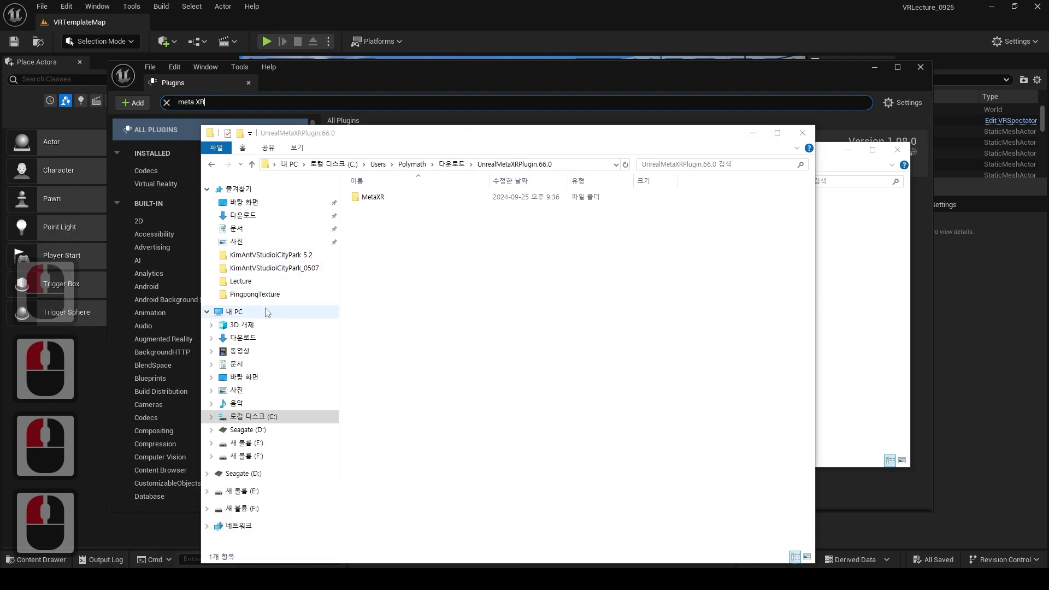
Browse to the engine's plugin folder D:\EpicGames\UE_5.4\Engine\Plugins\Marketplace to check where MetaXR is installed
left_click(249, 429)
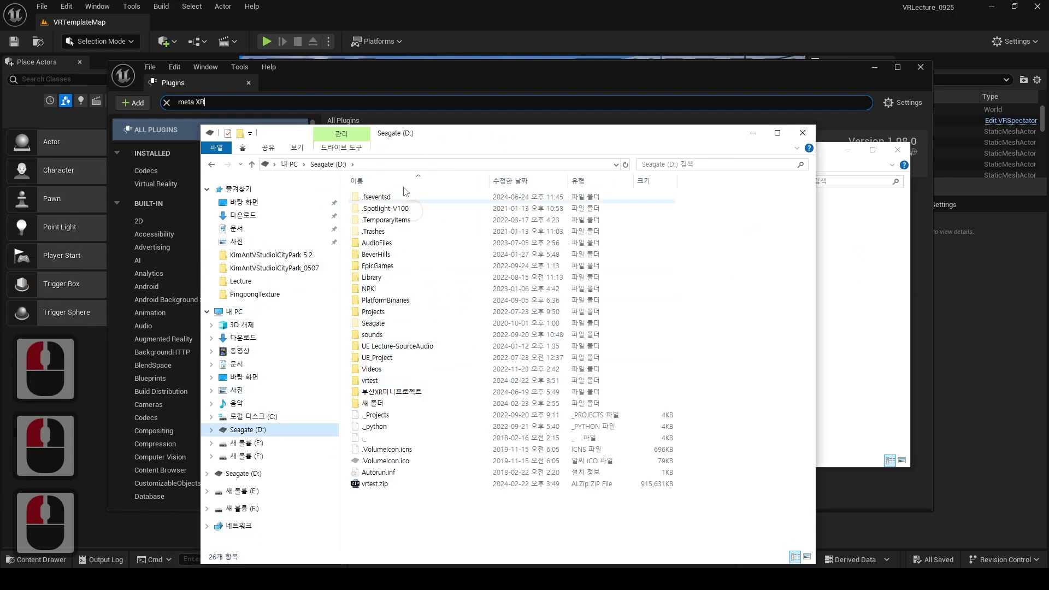
left_click(420, 255)
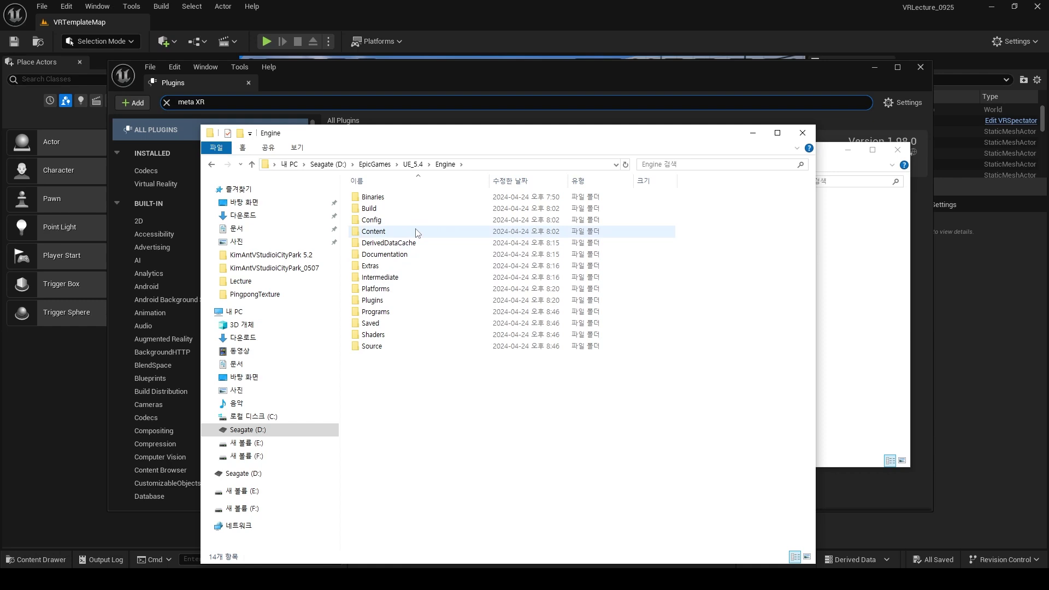
double_click(421, 300)
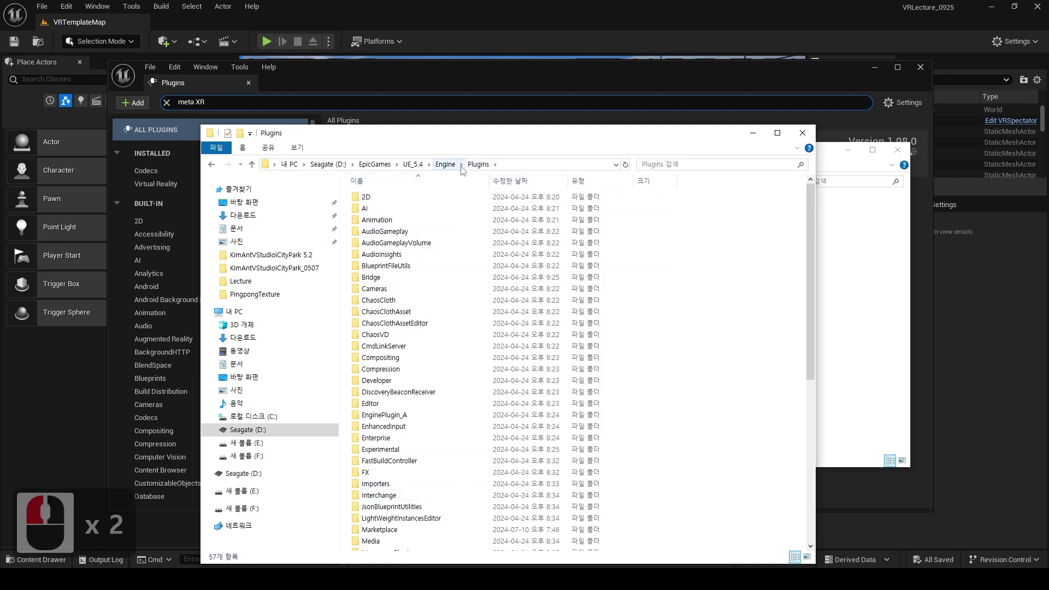
scroll(405, 508, "down", 5)
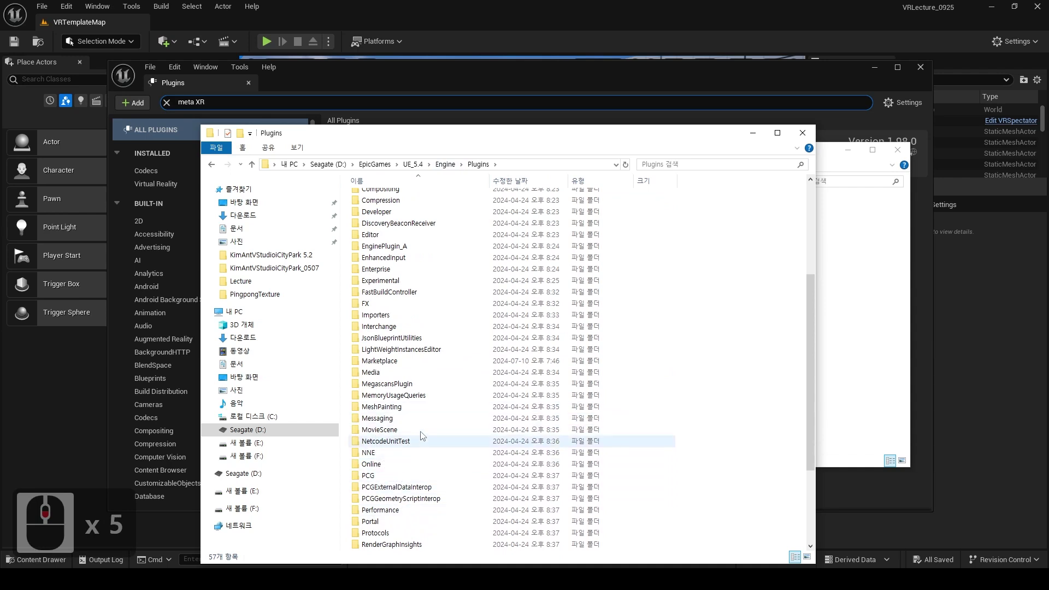
scroll(421, 435, "down", 1)
left_click(380, 326)
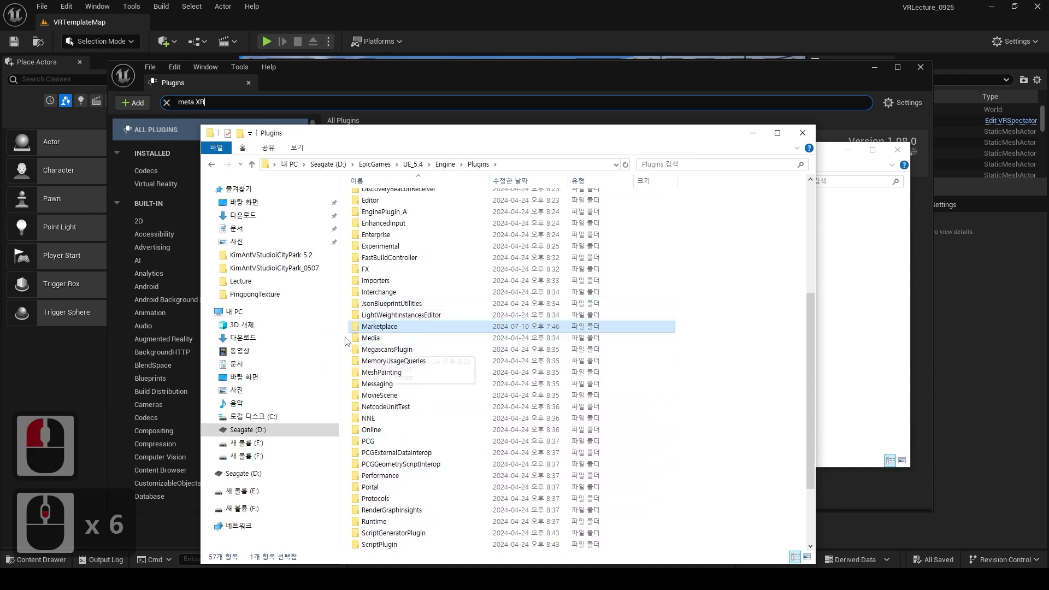
double_click(413, 328)
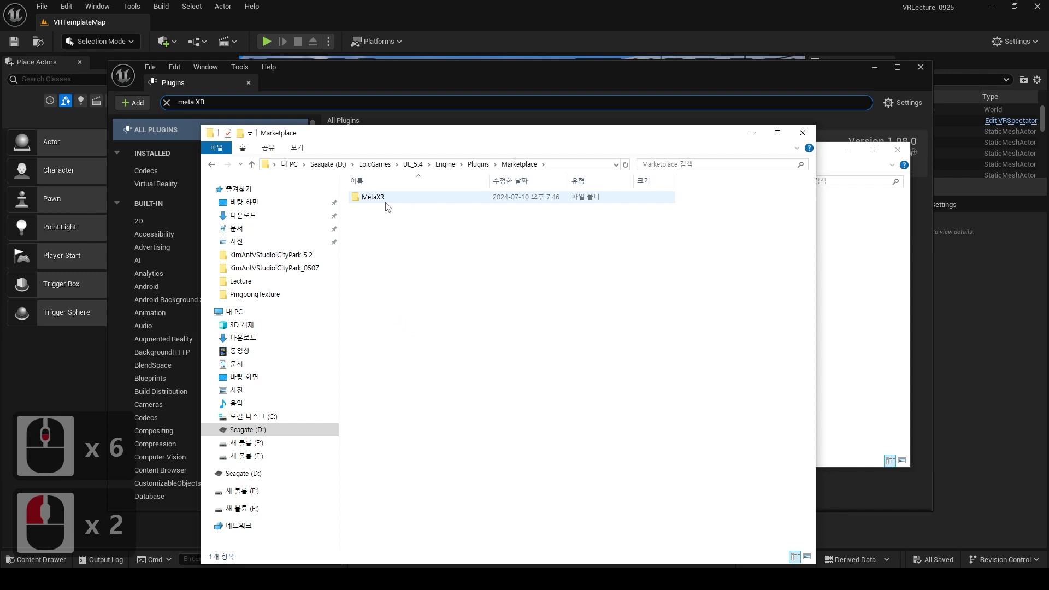
Place the other Explorer window below the Marketplace listing and reopen UnrealMetaXRPlugin.66.0 from Downloads (다운로드) to compare the MetaXR folders
left_click(851, 279)
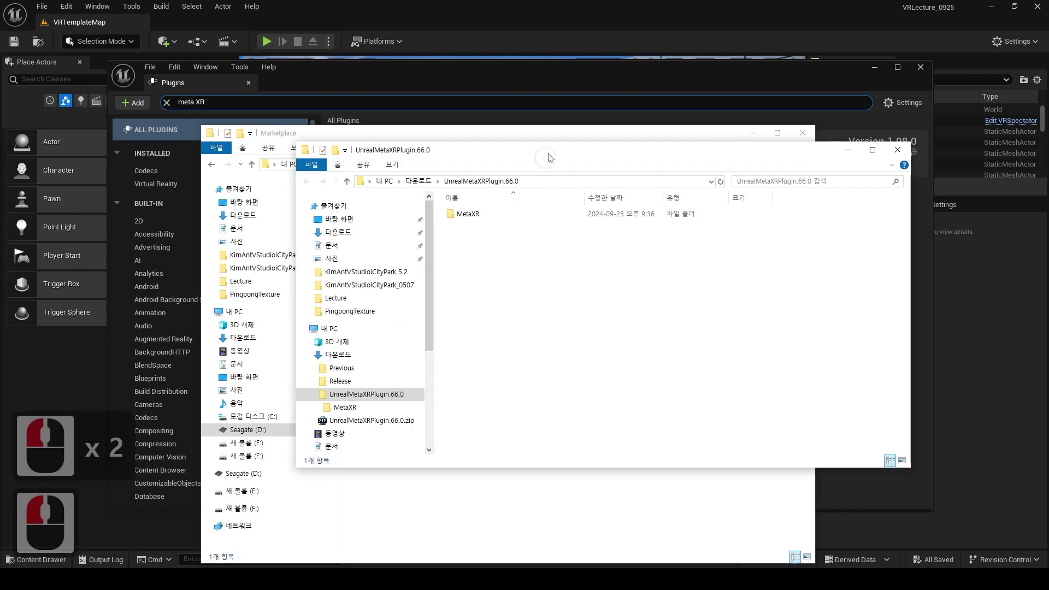
left_click_drag(549, 158, 580, 235)
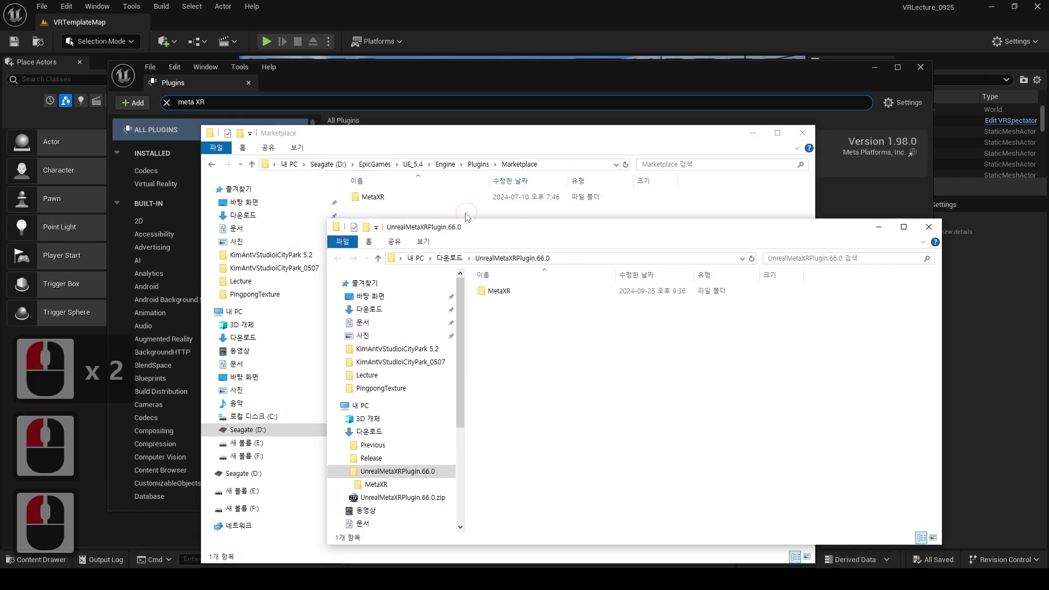
left_click(449, 258)
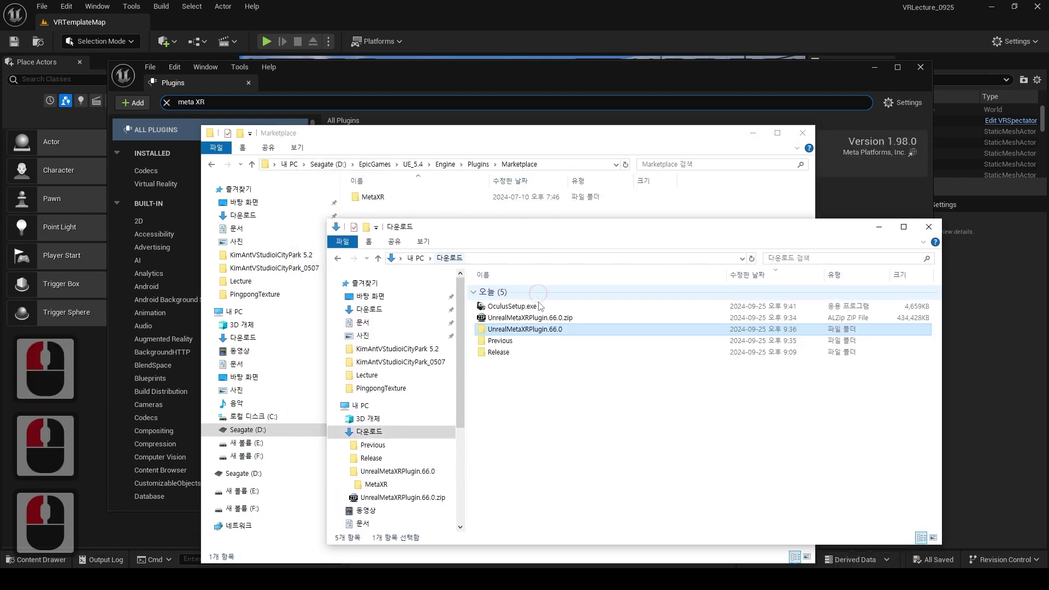
double_click(565, 331)
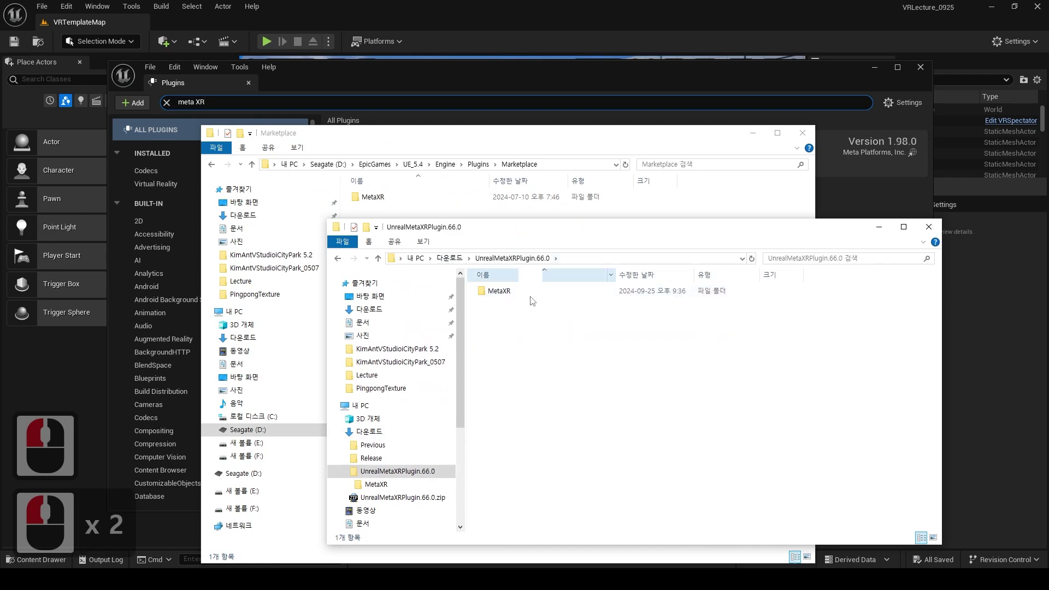
Return to Unreal Editor's plugin list, enable the Meta XR plugin and restart the editor
left_click(623, 78)
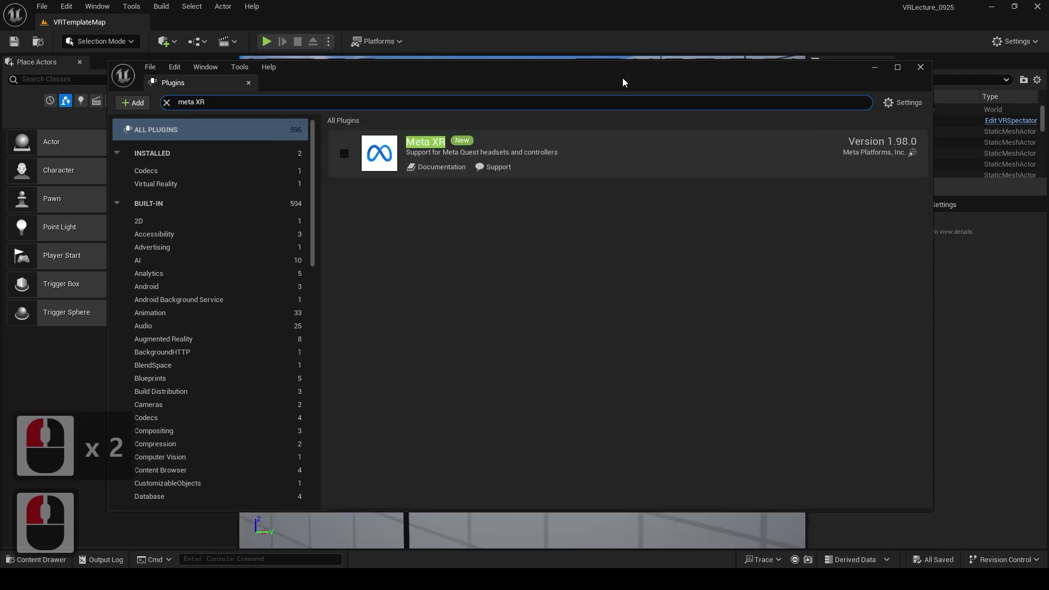
left_click(343, 154)
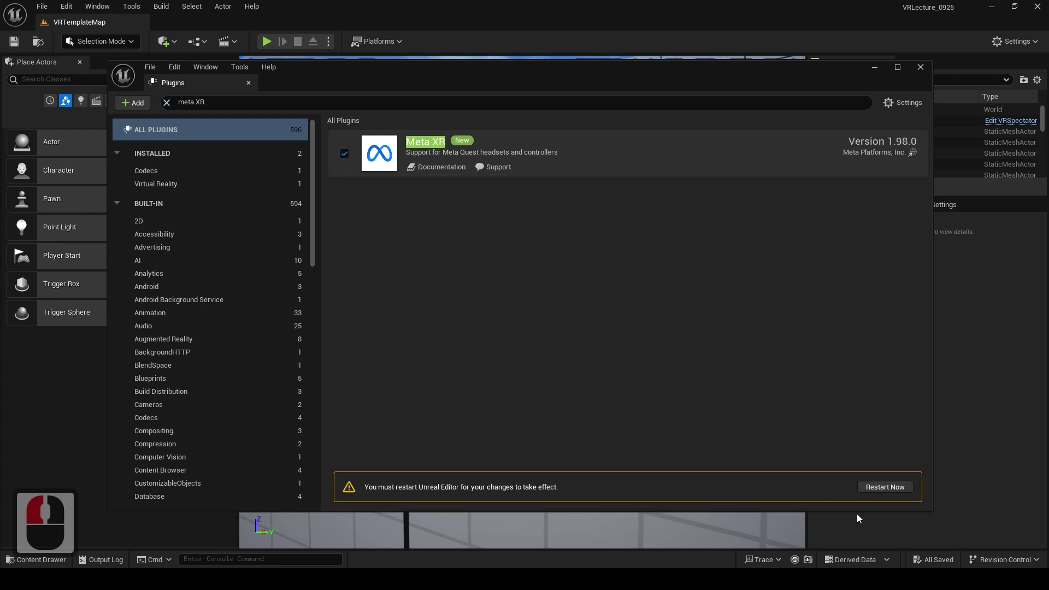
left_click(880, 486)
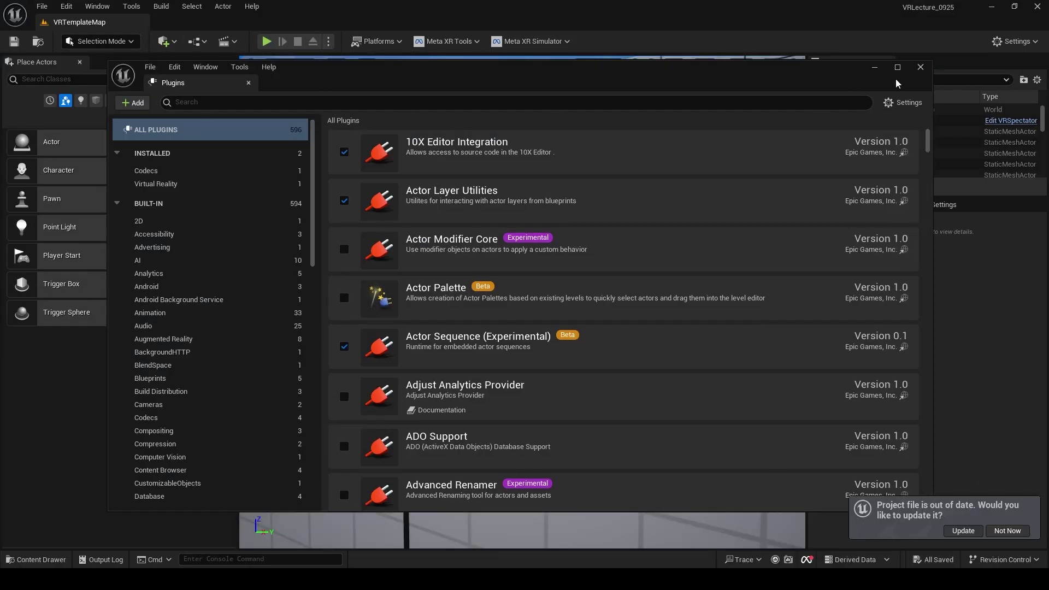
Close the plugin list and open the Meta XR Project Setup Tool
left_click(921, 67)
left_click(121, 441)
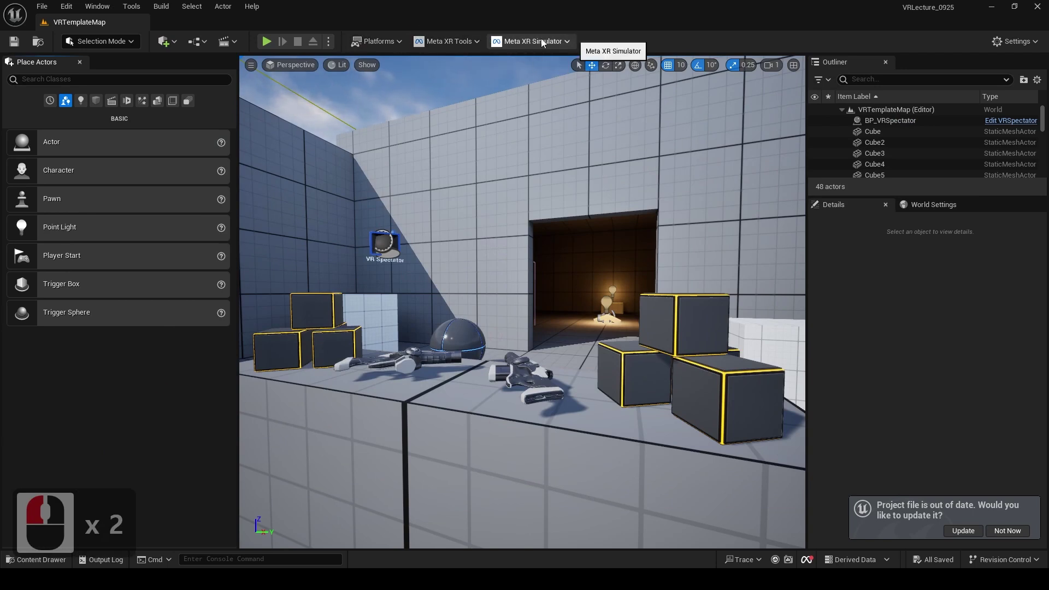
left_click(474, 41)
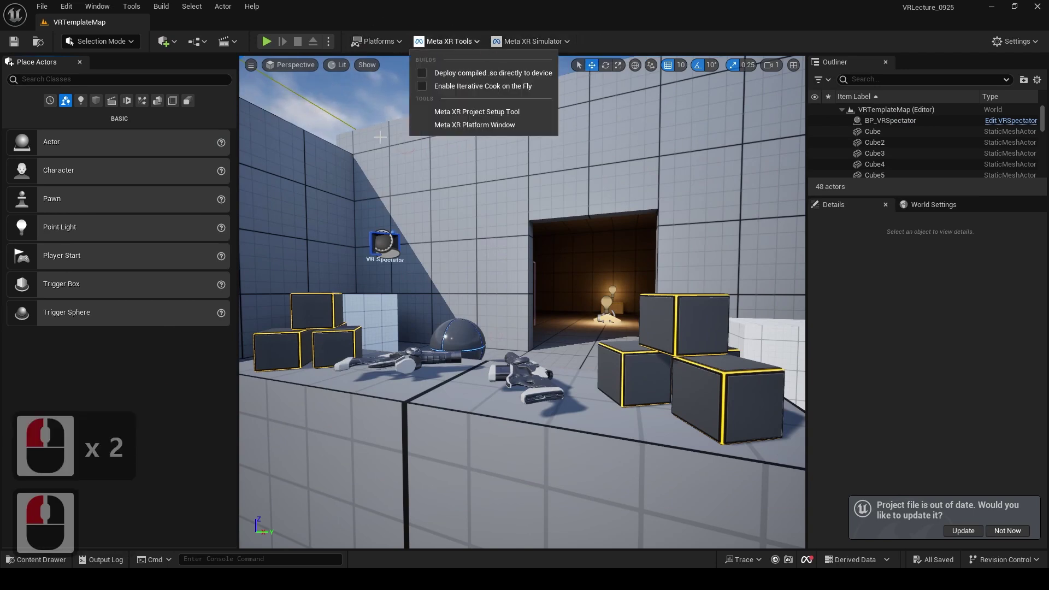
left_click(473, 81)
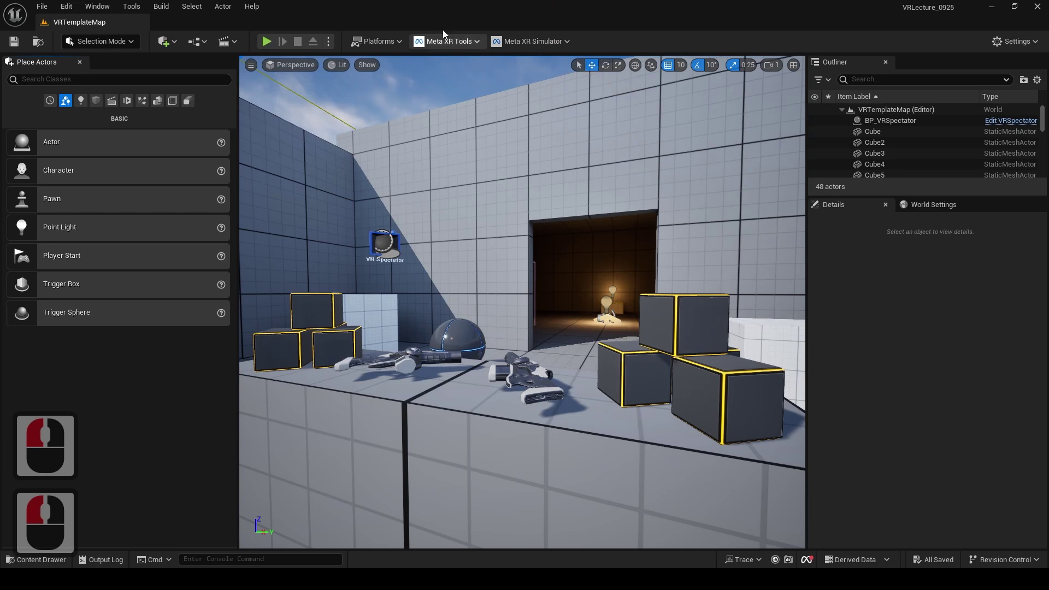
left_click(476, 41)
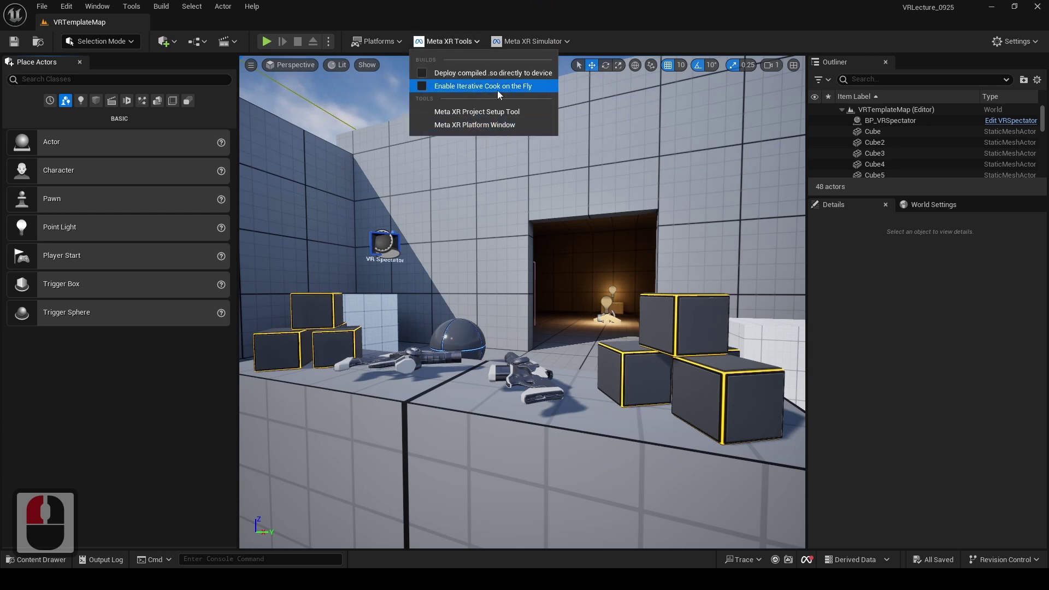
left_click(510, 123)
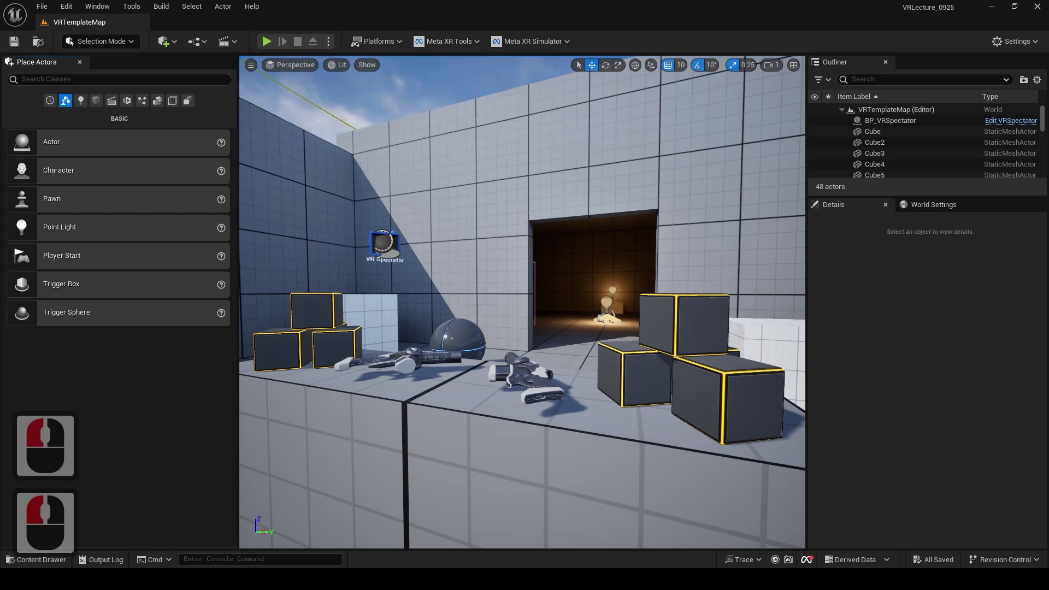
left_click_drag(245, 178, 294, 112)
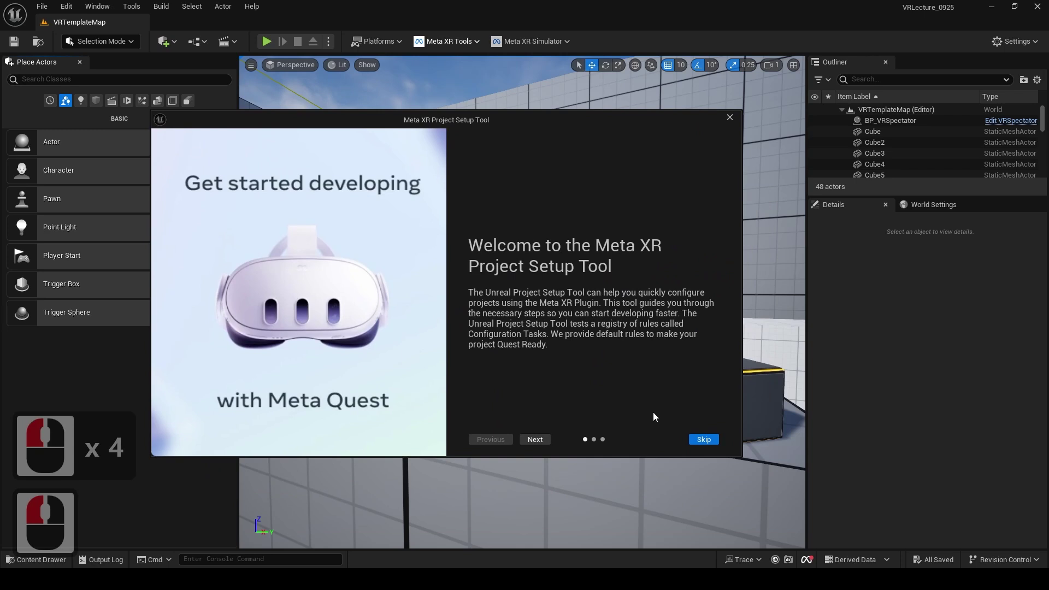
Read through the Meta XR Project Setup Tool's welcome pages and close the introduction
left_click(535, 439)
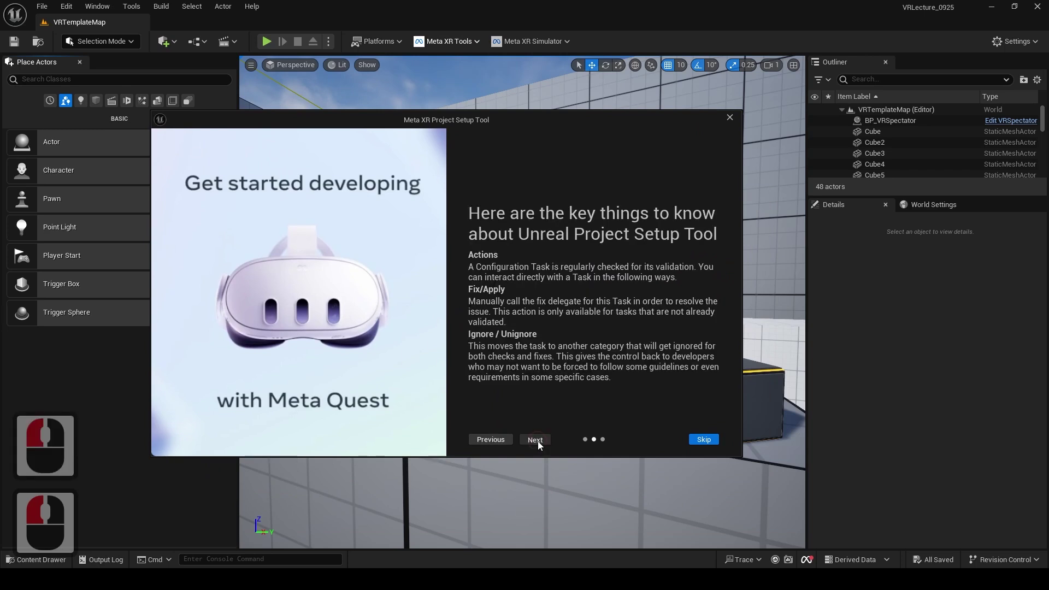
left_click(535, 440)
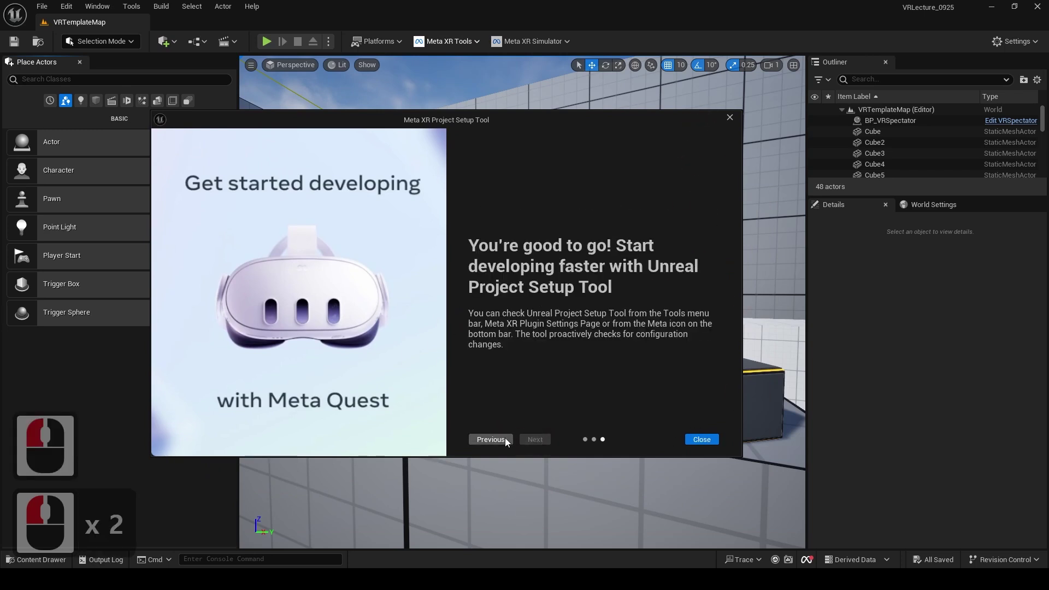
left_click(701, 440)
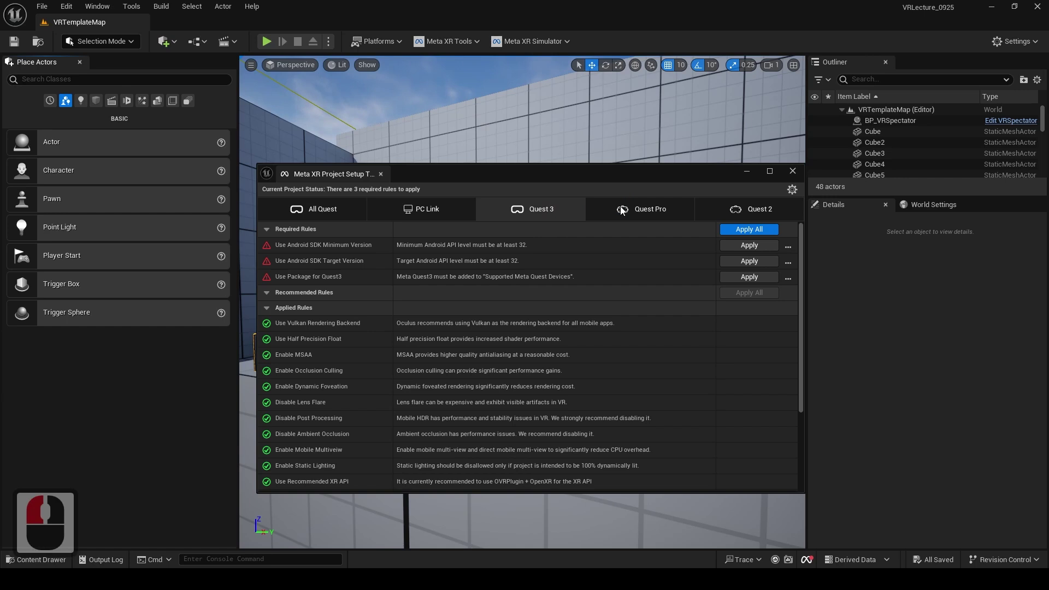
Compare the required and applied setup rules for Quest Pro, Quest 2 and Quest 3
left_click(622, 211)
left_click(758, 211)
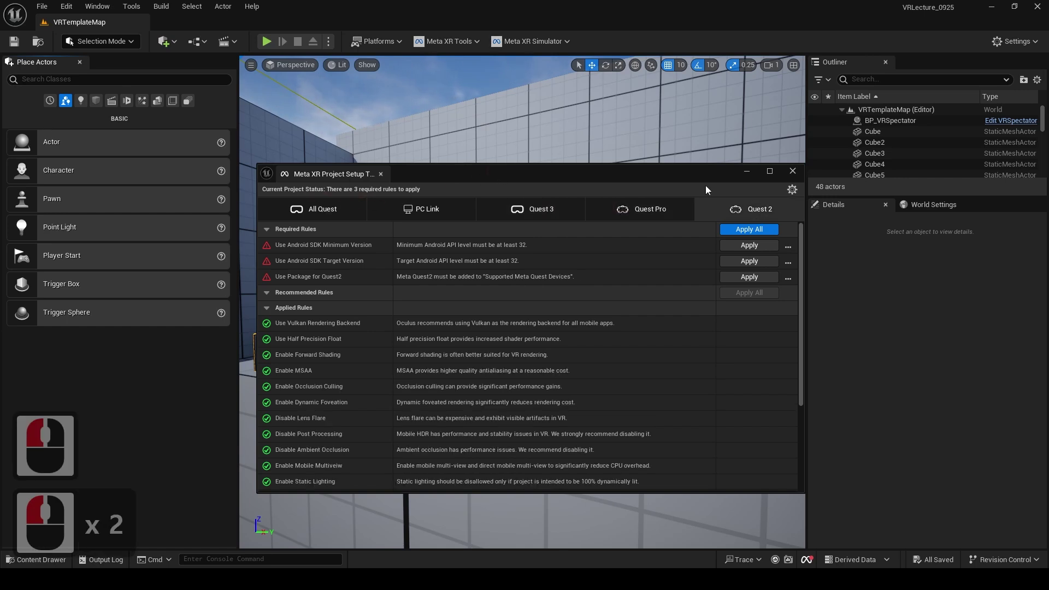
scroll(447, 431, "down", 12)
scroll(446, 430, "up", 13)
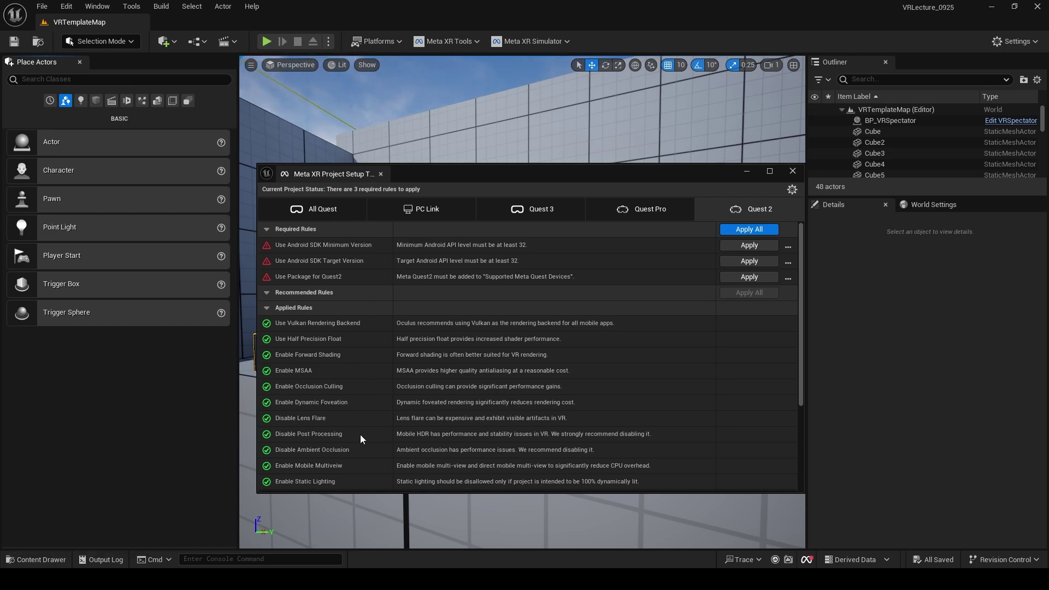
left_click(519, 216)
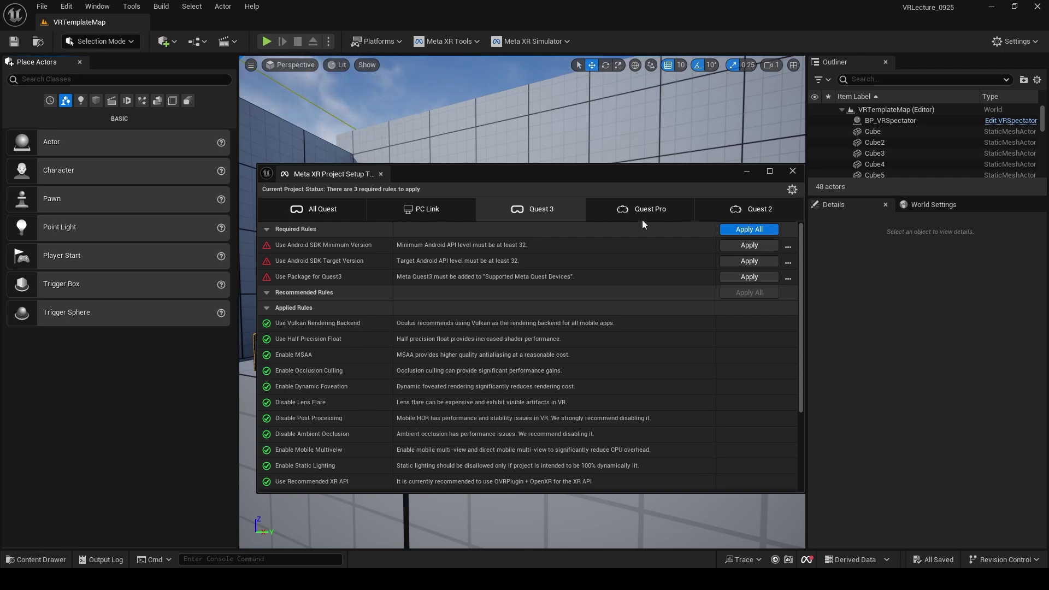
left_click(716, 198)
left_click(715, 199)
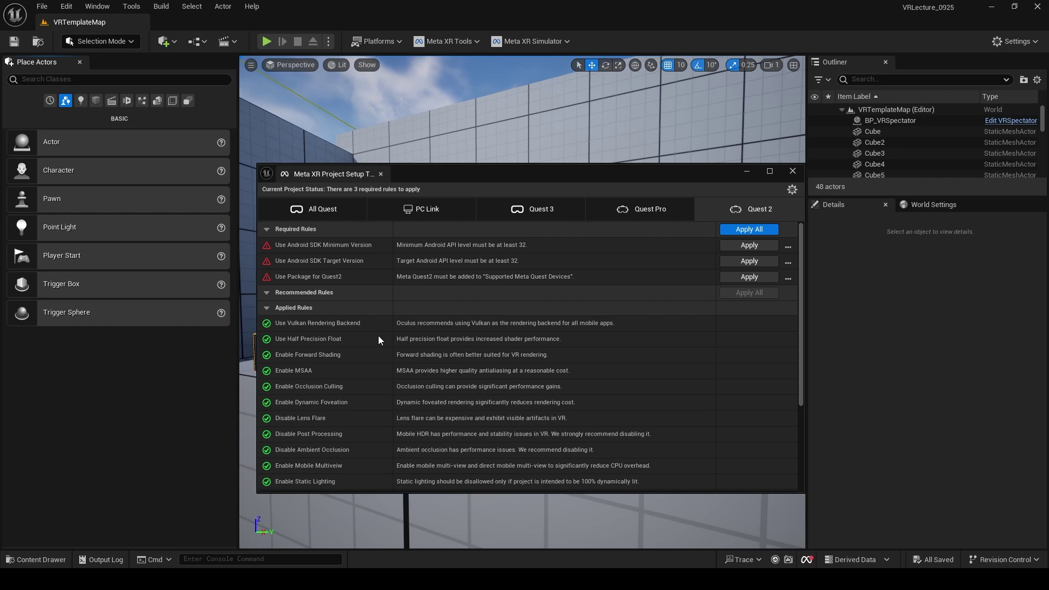
Examine the Quest 3 required rules and the full list of its applied rules
left_click(538, 209)
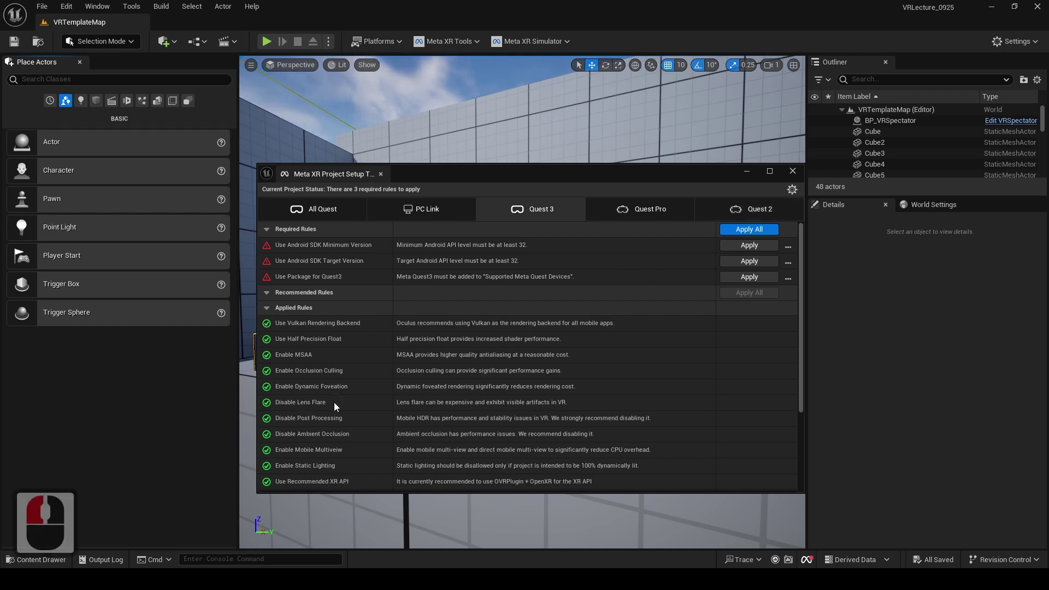
scroll(353, 417, "down", 13)
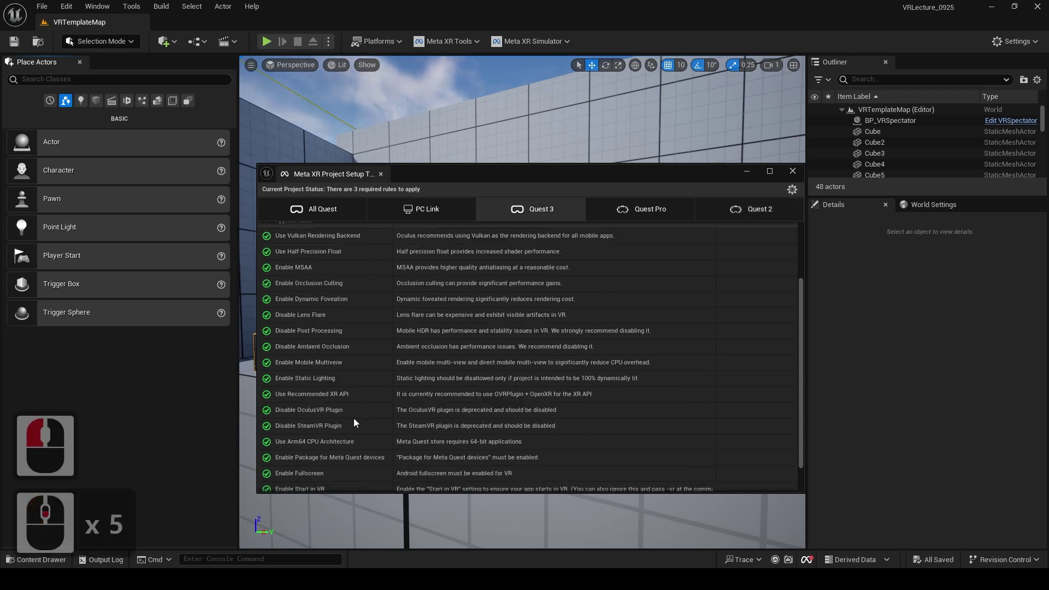
scroll(401, 363, "up", 12)
scroll(450, 242, "down", 17)
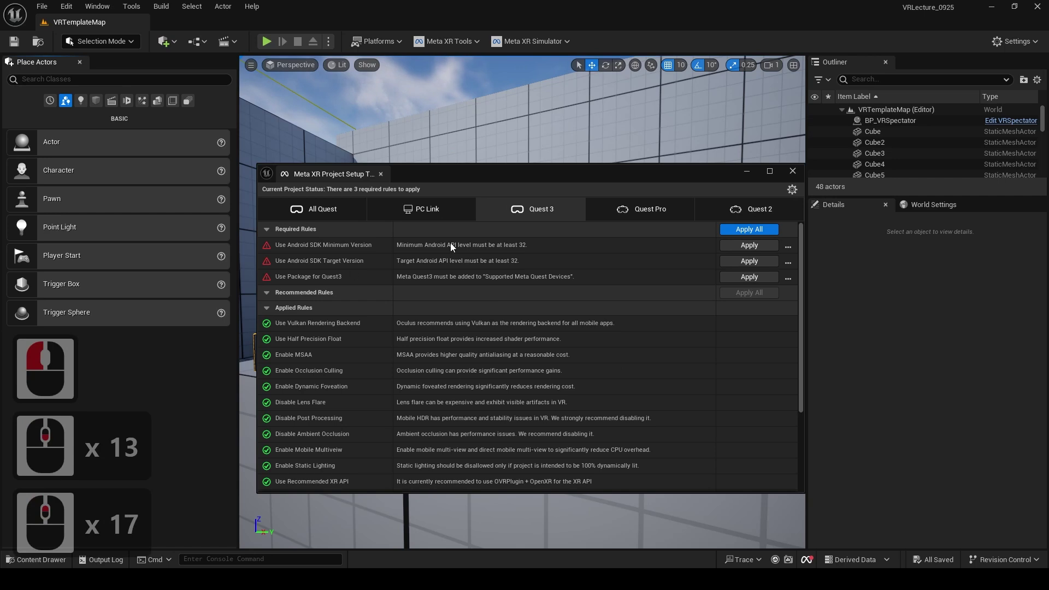
scroll(372, 427, "up", 6)
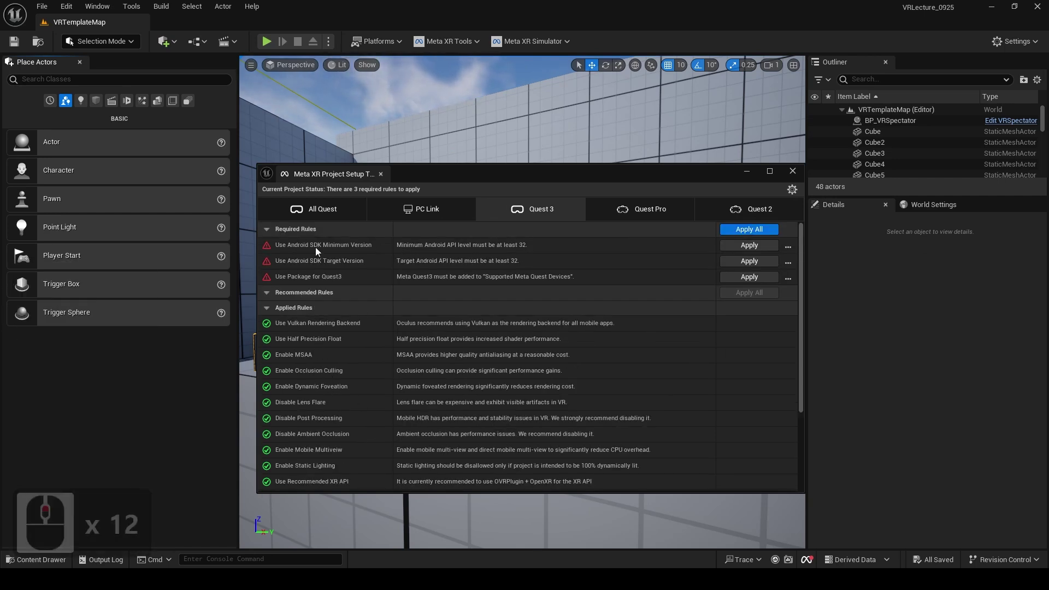
left_click(267, 307)
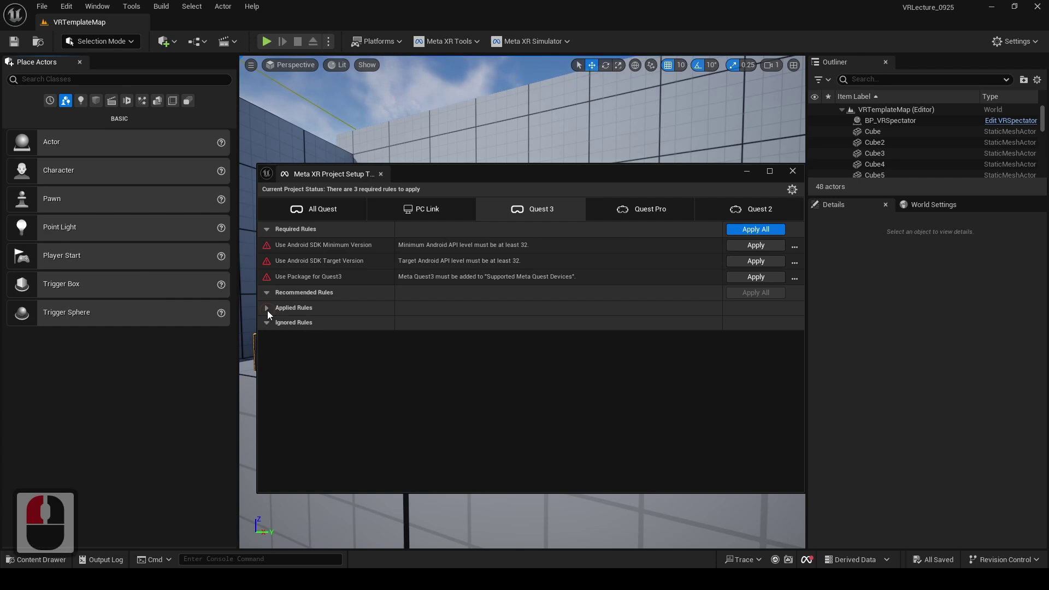
left_click(267, 309)
scroll(358, 350, "down", 2)
scroll(359, 350, "down", 5)
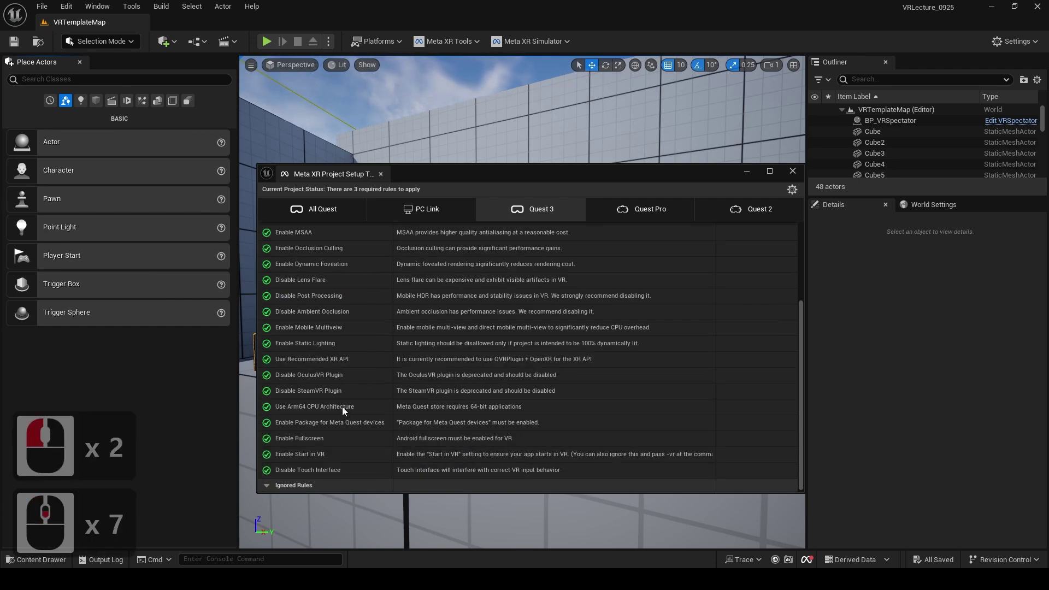
scroll(319, 401, "up", 6)
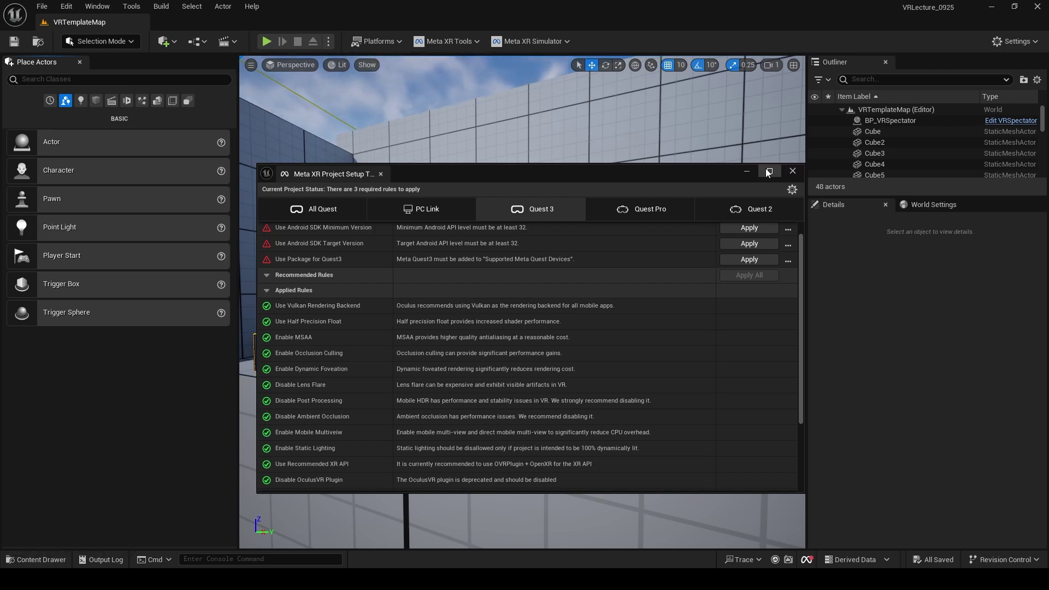
Close the Meta XR Project Setup Tool, reopen it for another look and close it again
left_click(793, 171)
left_click(445, 42)
left_click(496, 111)
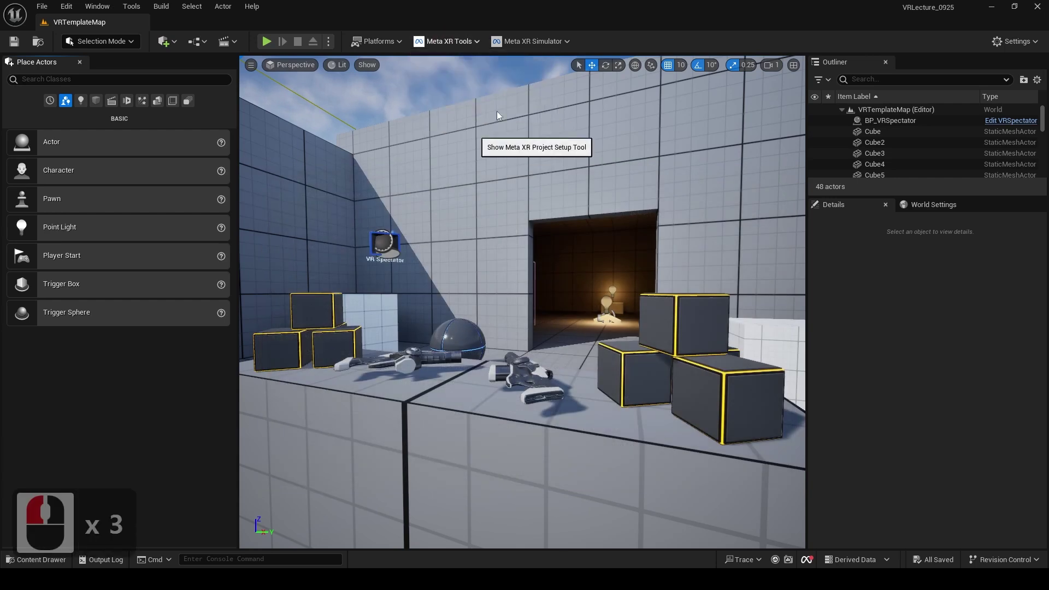
left_click(792, 171)
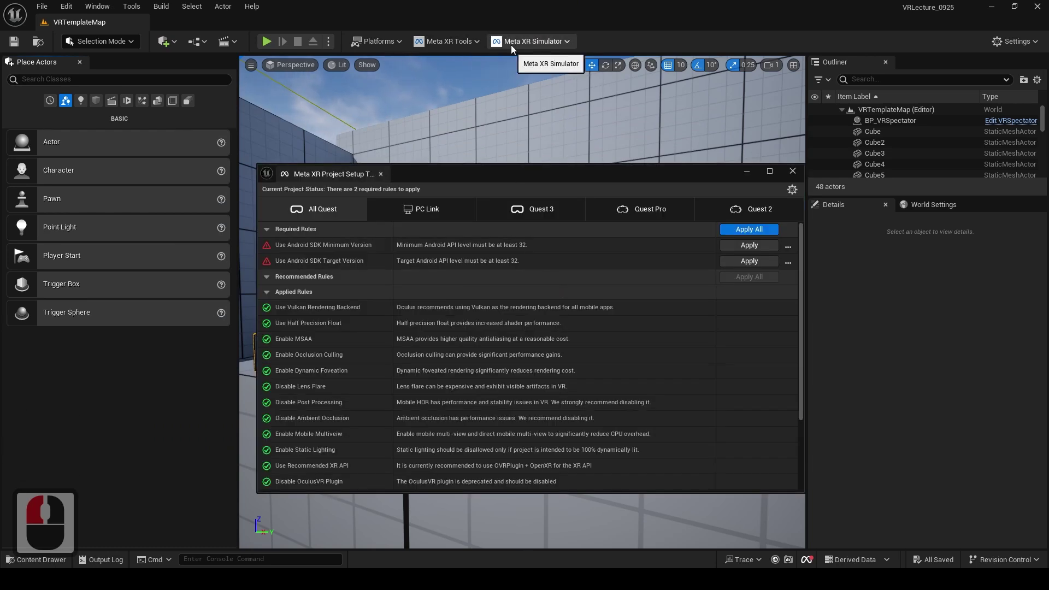
left_click(529, 207)
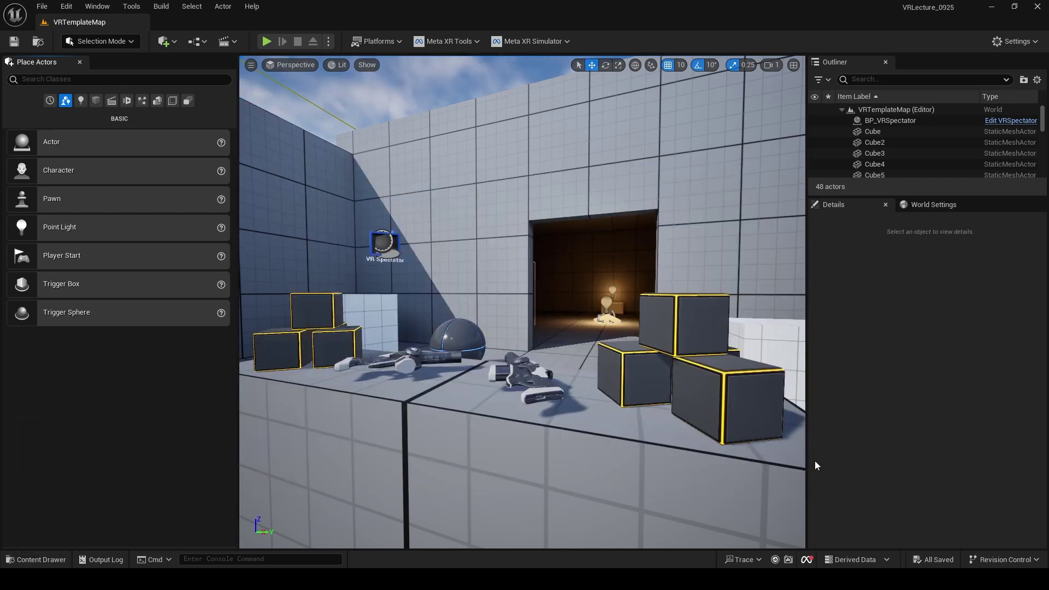
Set the project's Default GameMode to VRGameMode under Maps & Modes and close Project Settings
left_click(66, 6)
left_click(130, 175)
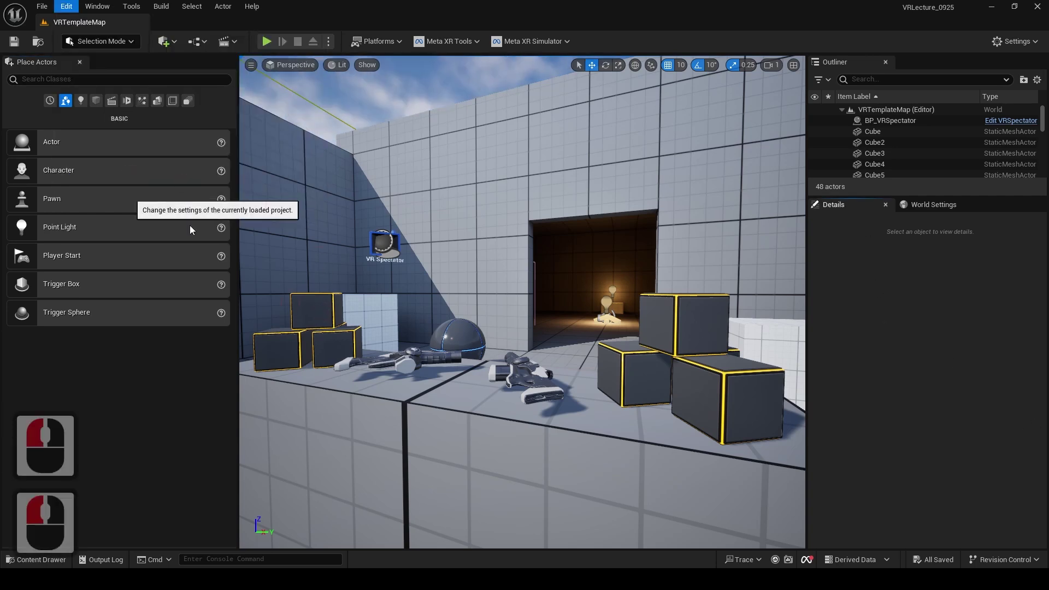
scroll(166, 158, "up", 4)
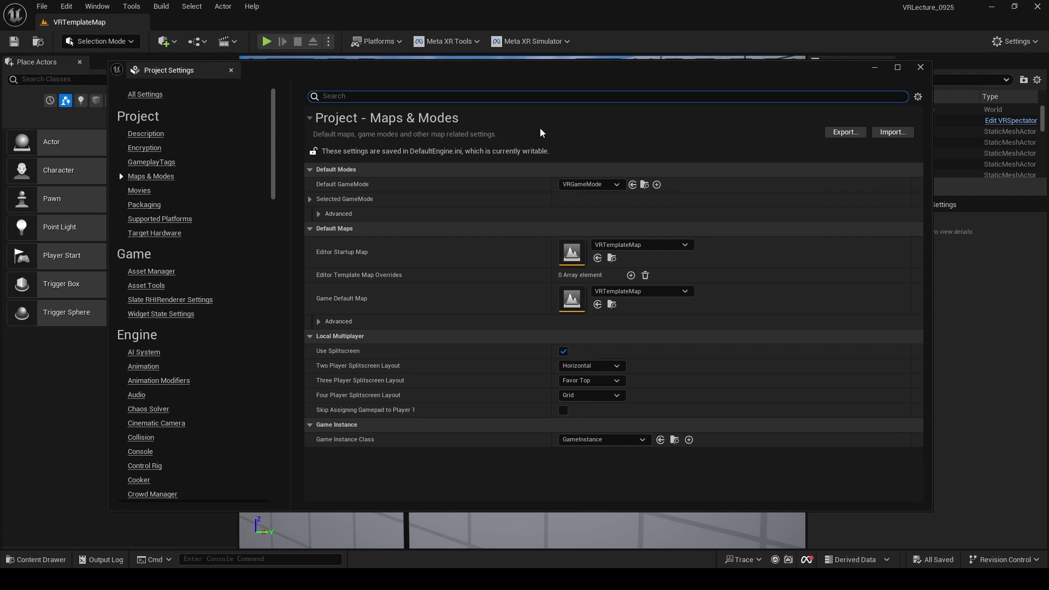
left_click(605, 187)
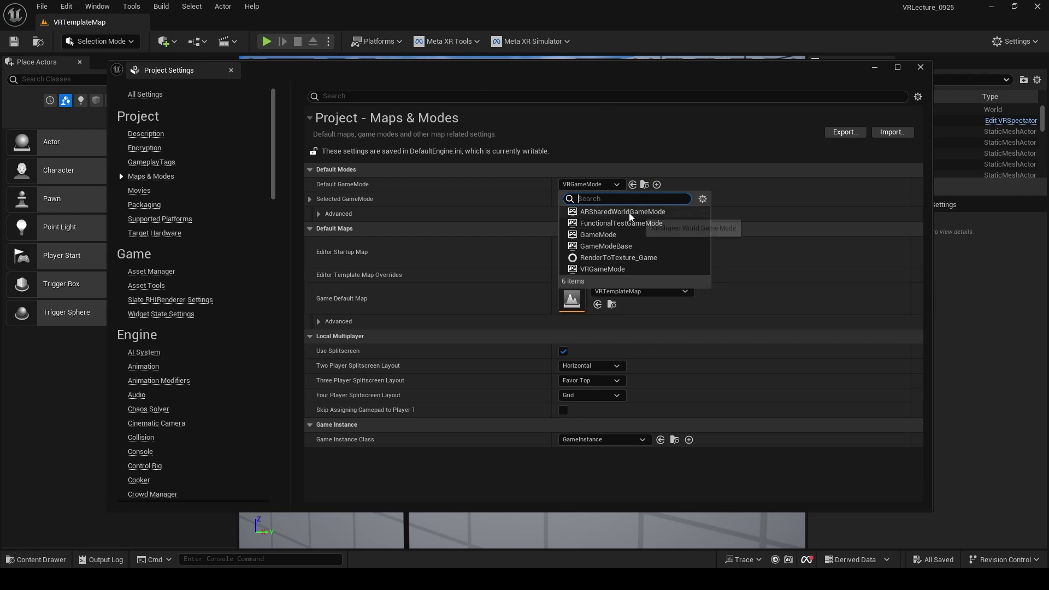
left_click(598, 273)
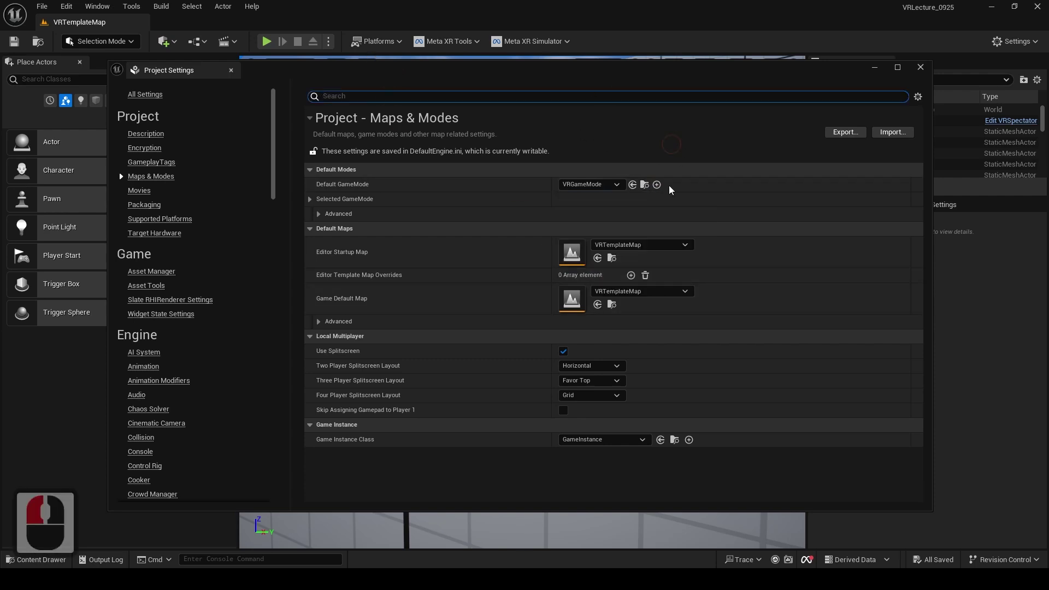
left_click(230, 71)
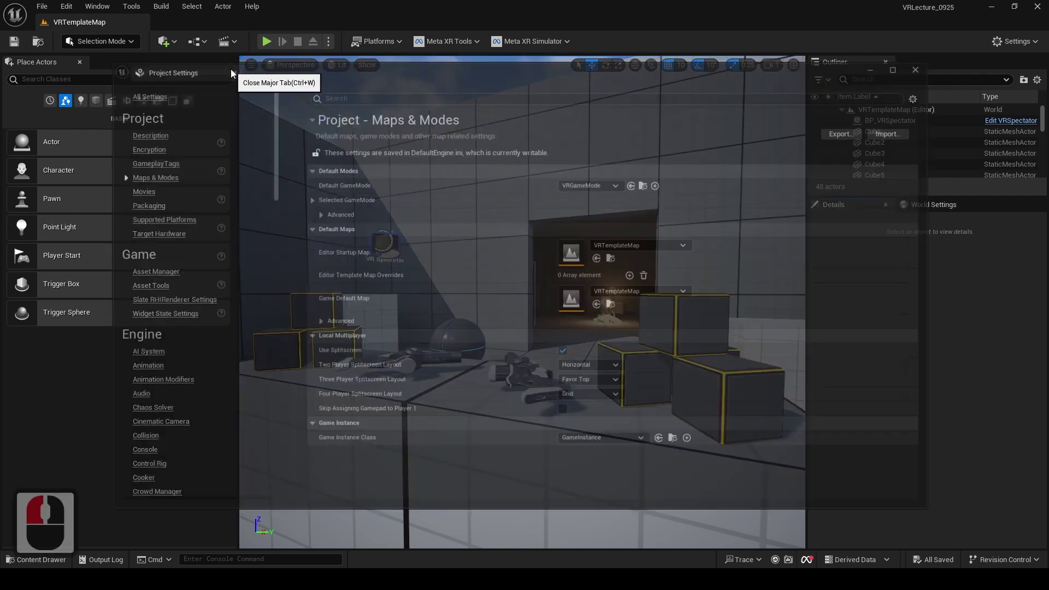
Set the GameMode Override in the level's World Settings to VRGameMode
left_click(929, 208)
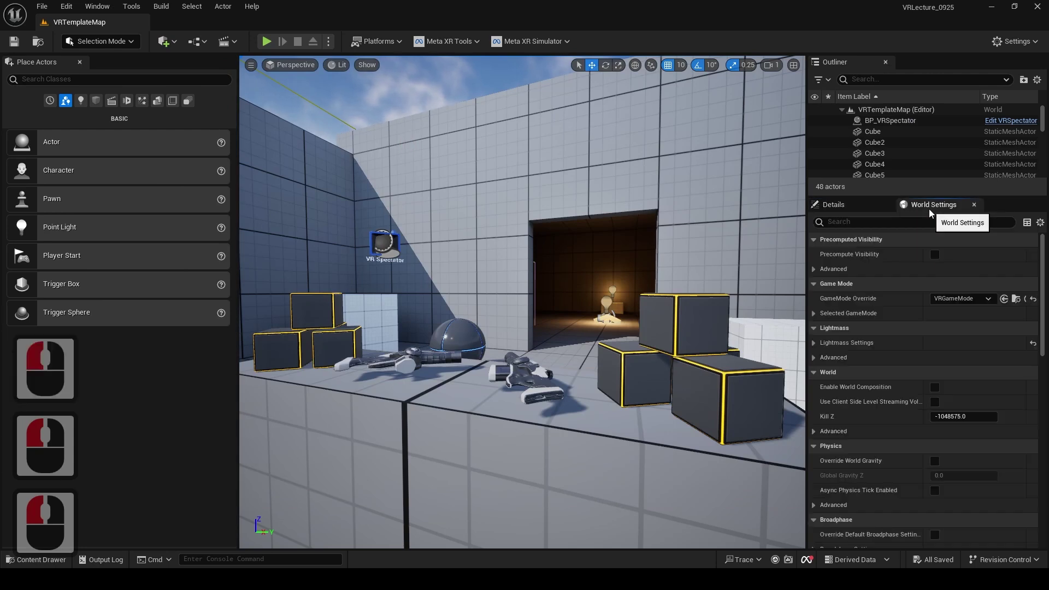
left_click(961, 298)
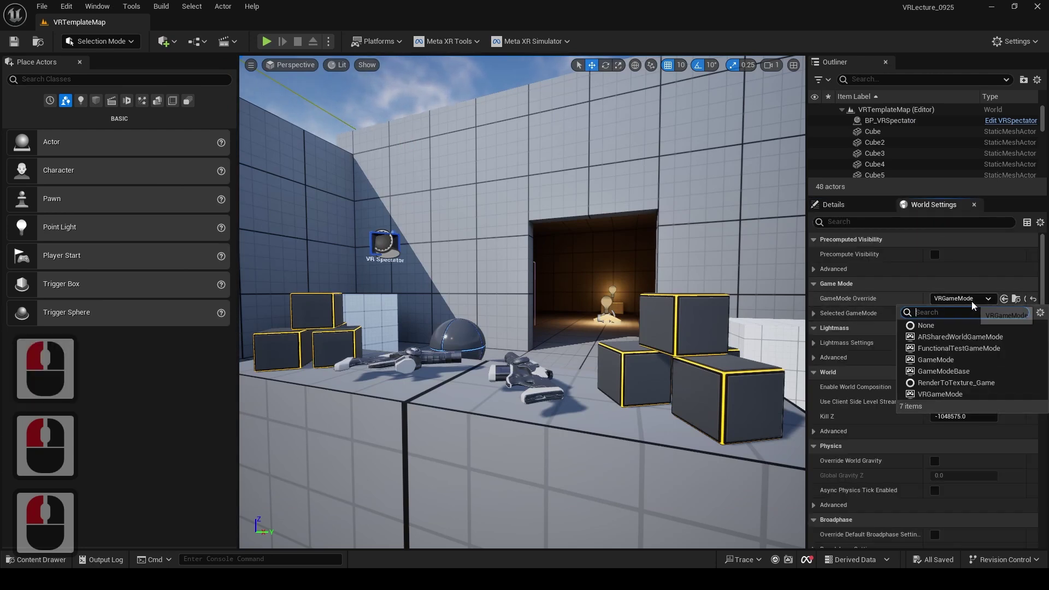
left_click(940, 394)
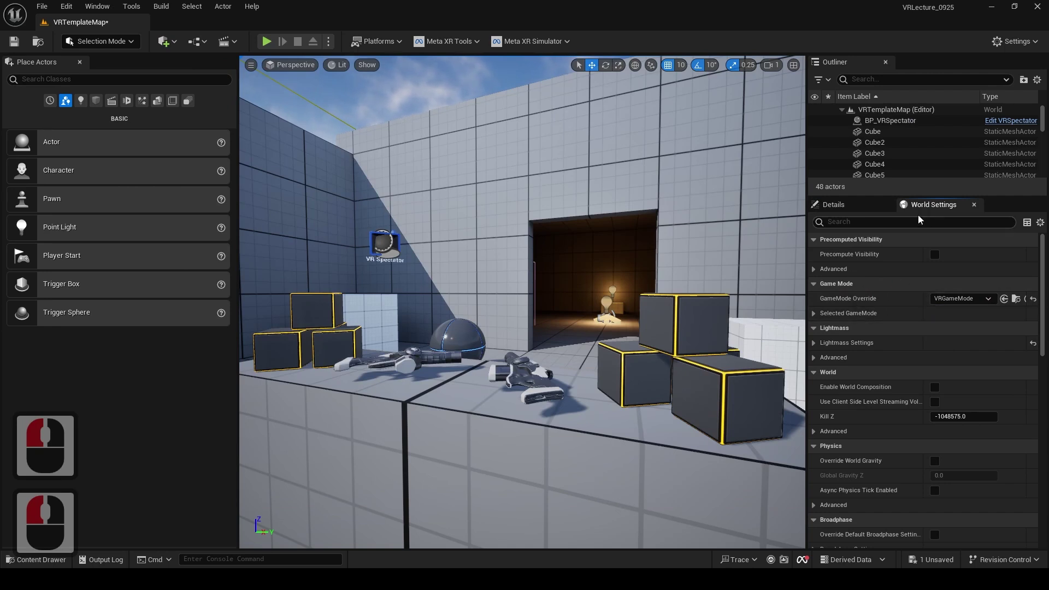
Try GameMode as the level's GameMode Override and switch it back to VRGameMode
mouse_move(863, 303)
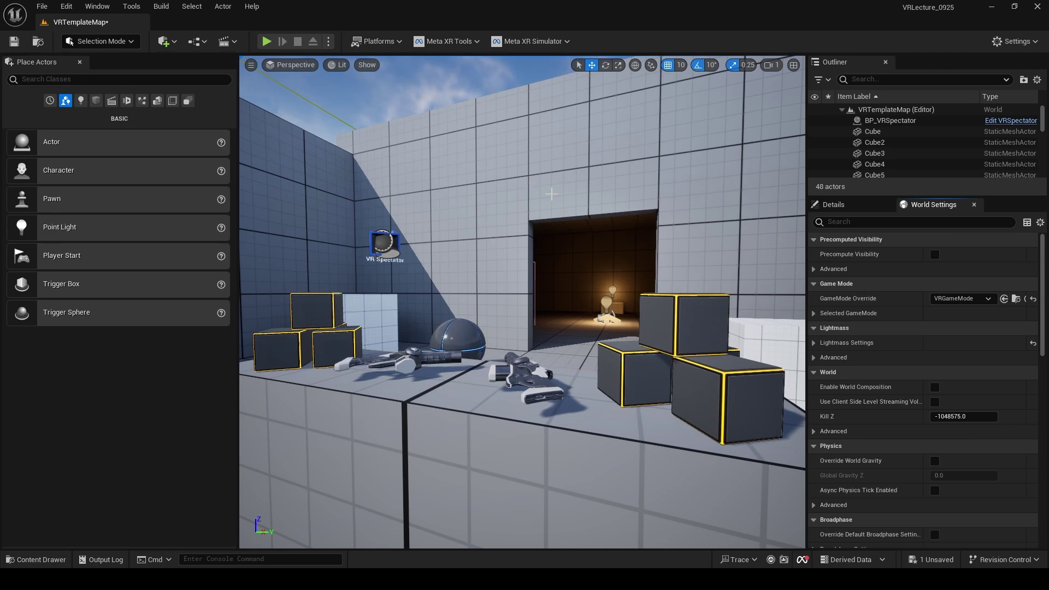
left_click(960, 299)
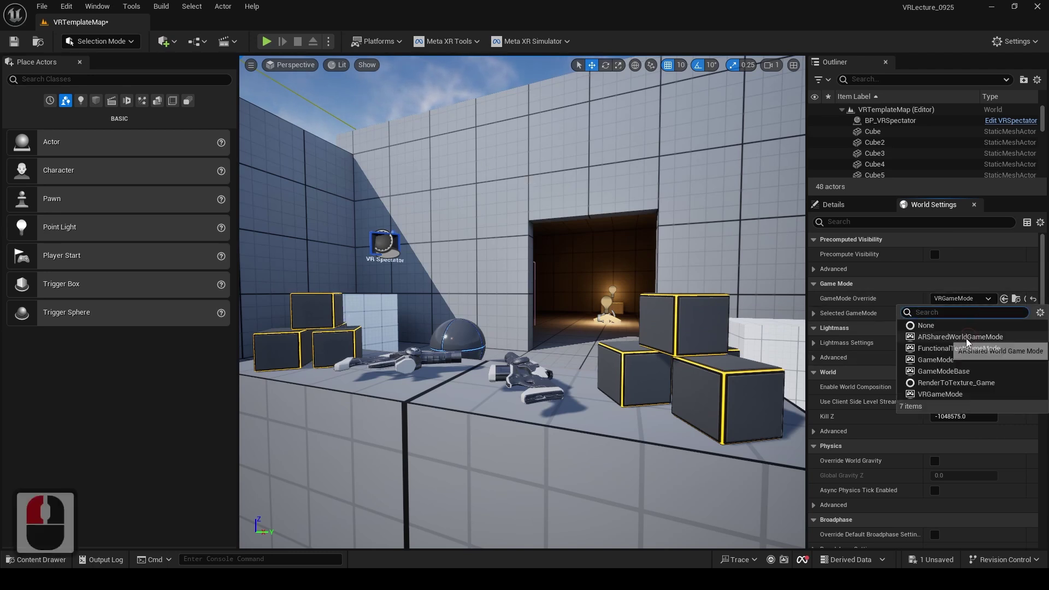
left_click(946, 363)
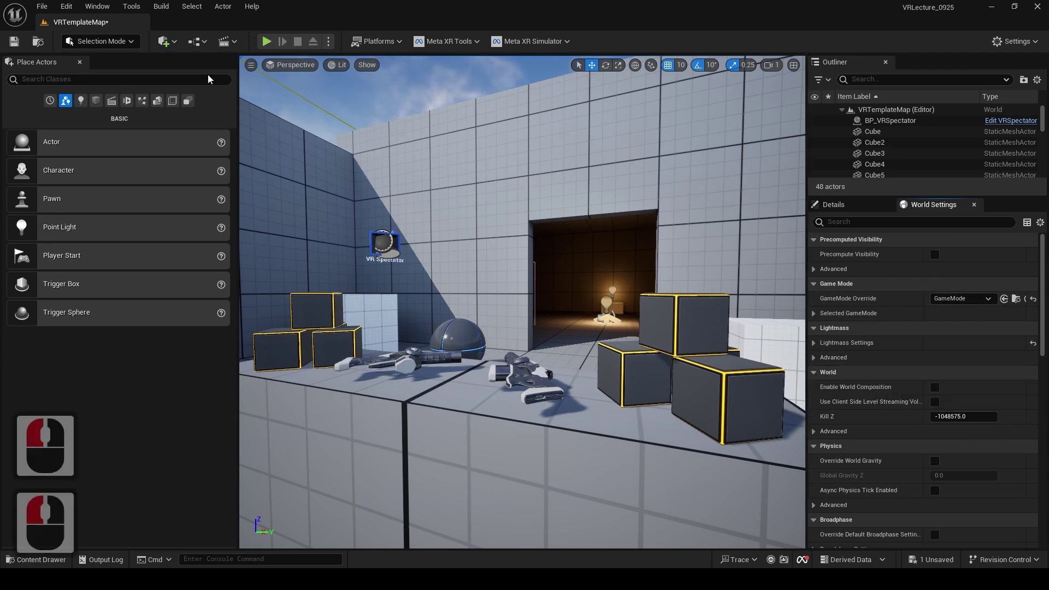
left_click(960, 300)
left_click(953, 394)
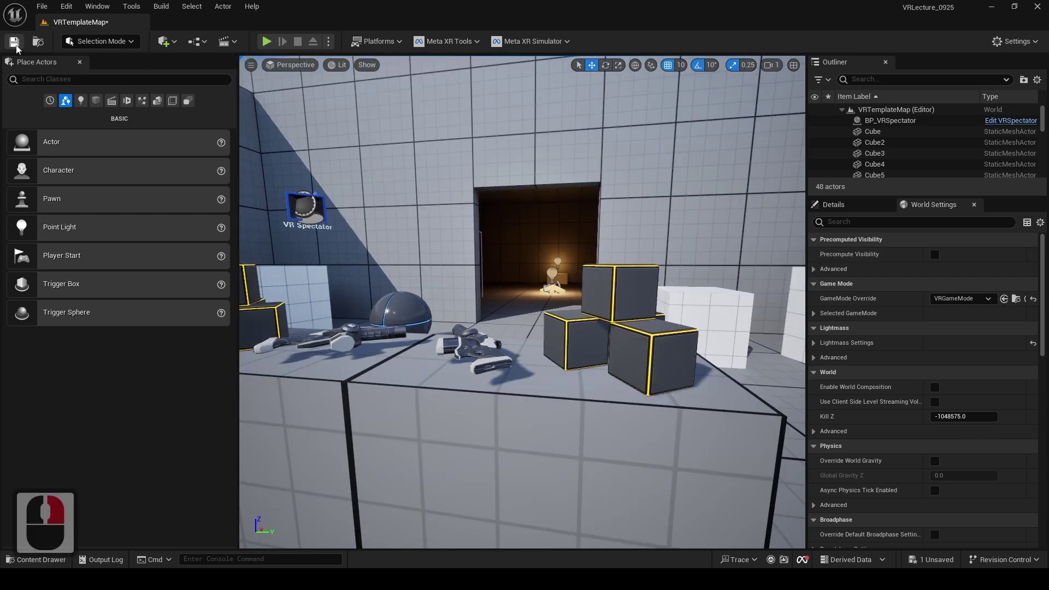
Save the level and, in the Quest 3 headset, launch Quest Link to the available Rift PC with Air Link left off
left_click(14, 41)
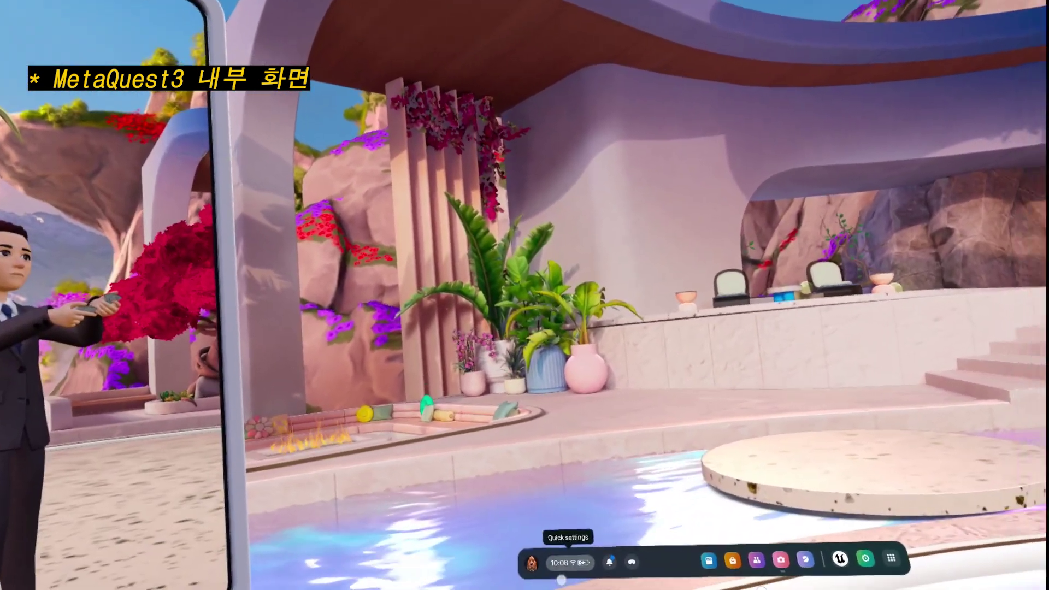
left_click(426, 547)
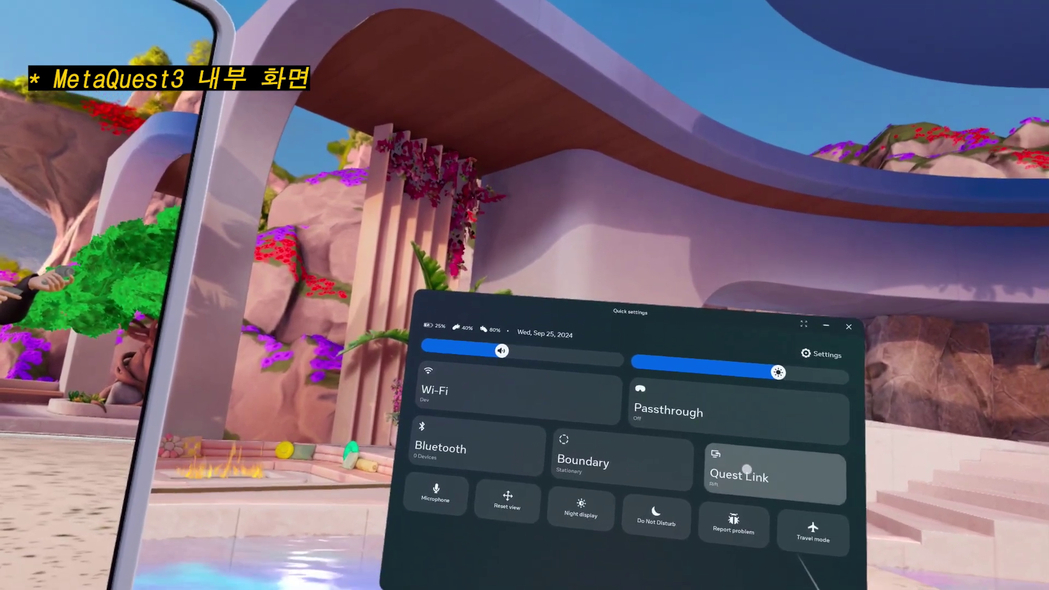
left_click(746, 469)
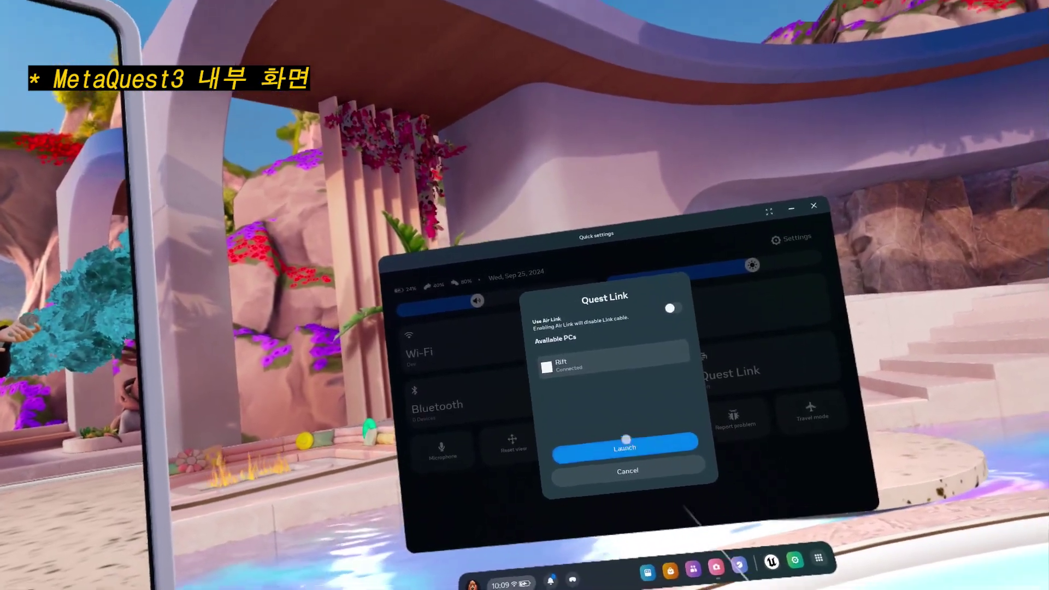
left_click(642, 467)
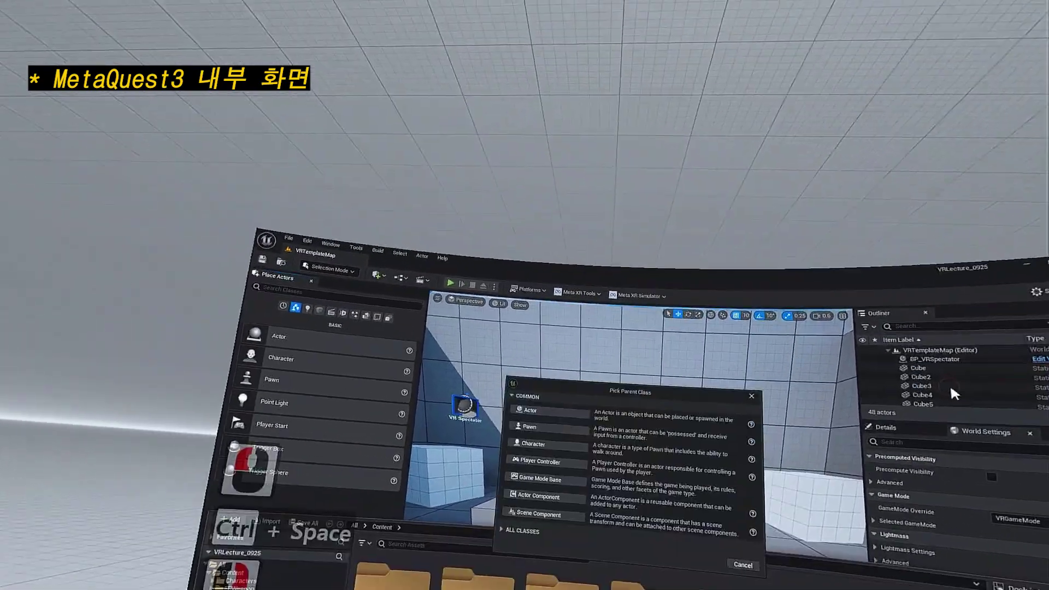
Create a Blueprint class with Actor as parent in the Content folder and delete it again
left_click(570, 348)
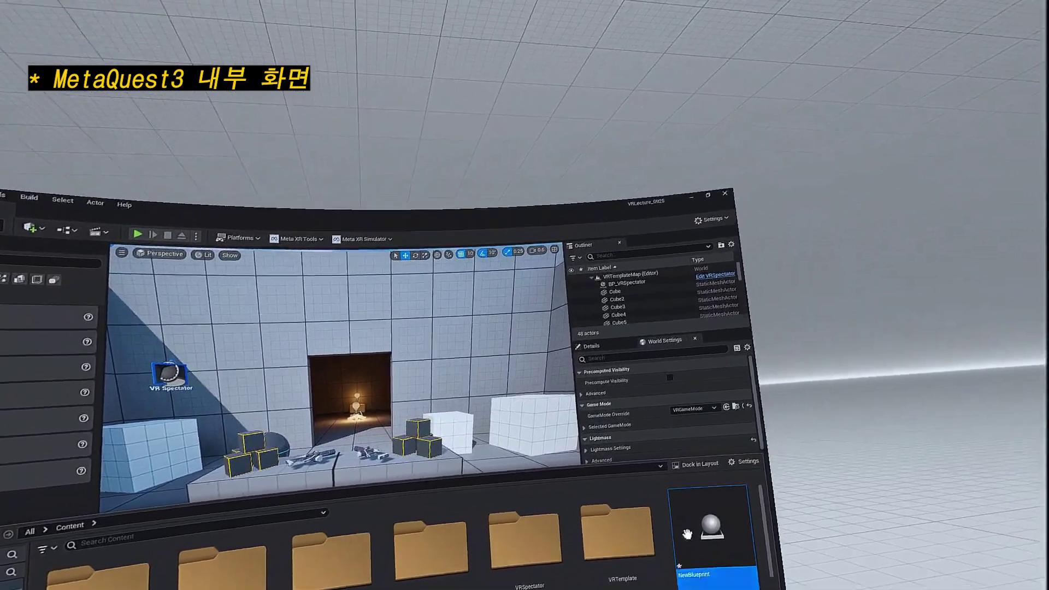
key("Delete")
left_click(524, 527)
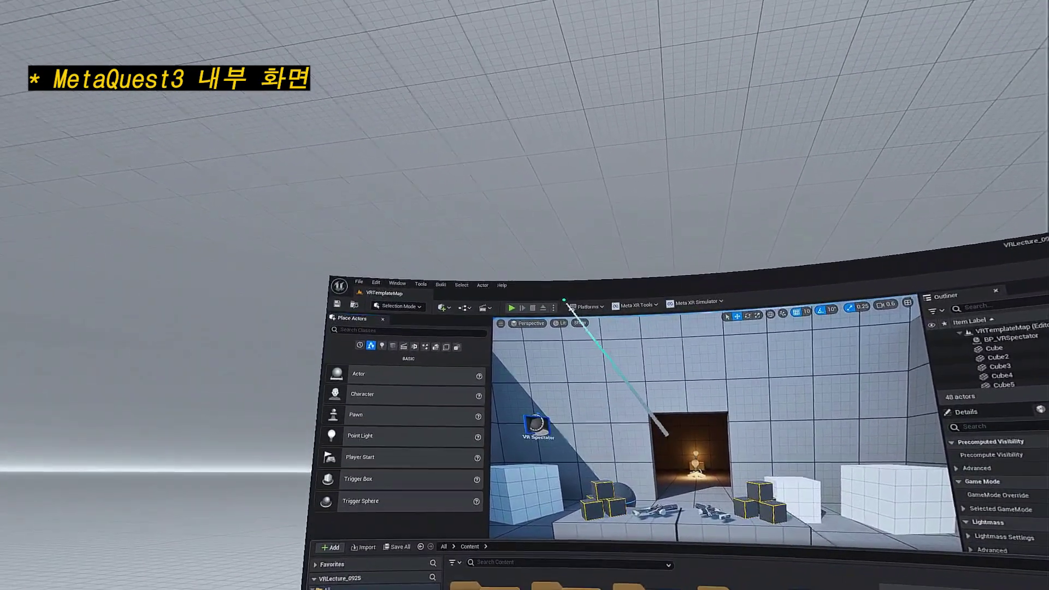
Play the level in VR Preview on the linked headset and end the preview
left_click(582, 312)
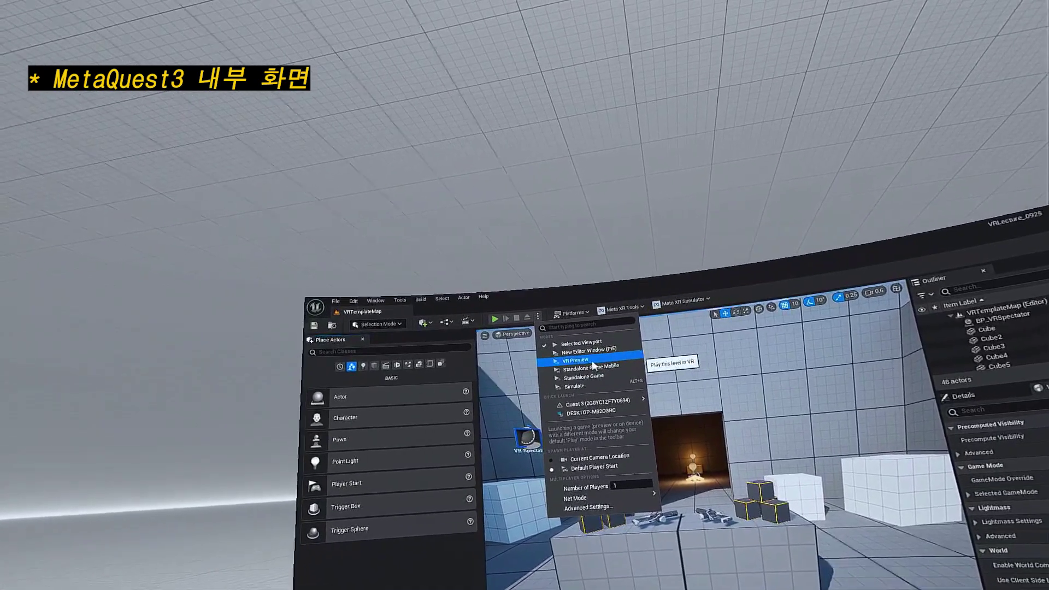
left_click(582, 336)
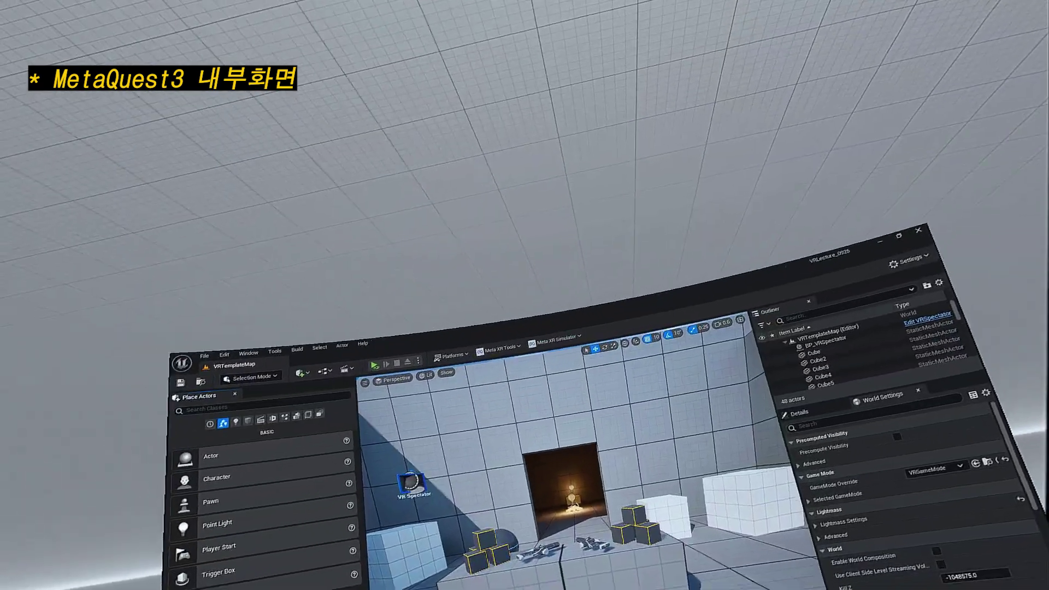
key("Escape")
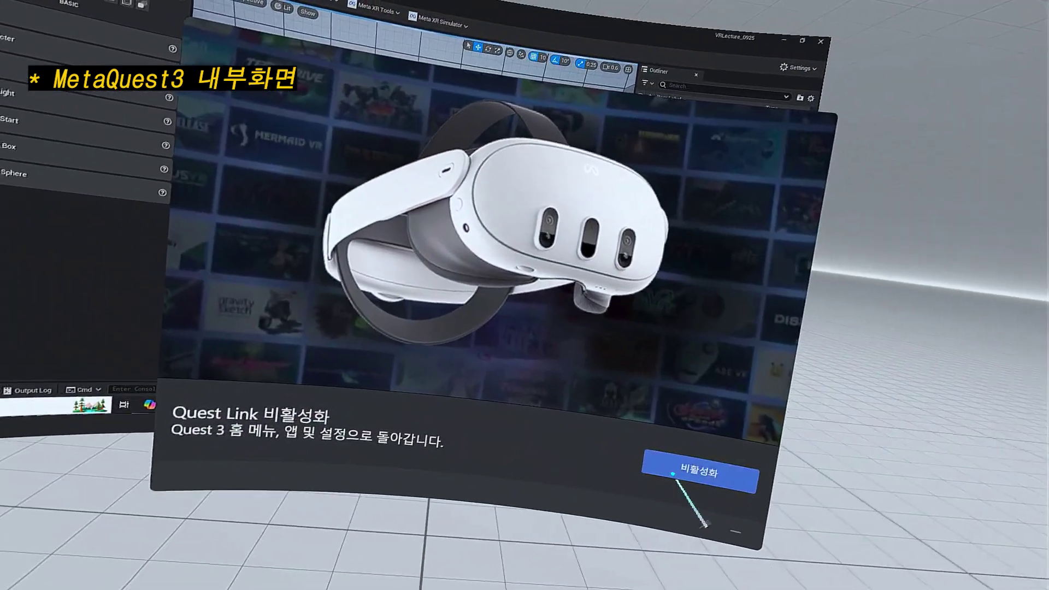
Deactivate Quest Link to return to the Quest 3 home environment and close its quick settings
left_click(667, 464)
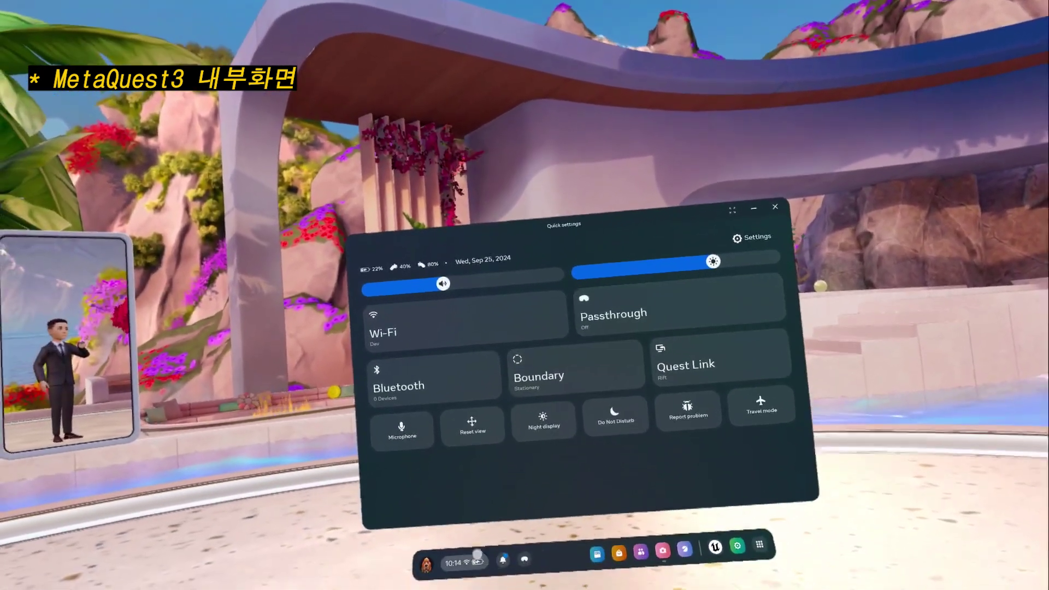
left_click(475, 557)
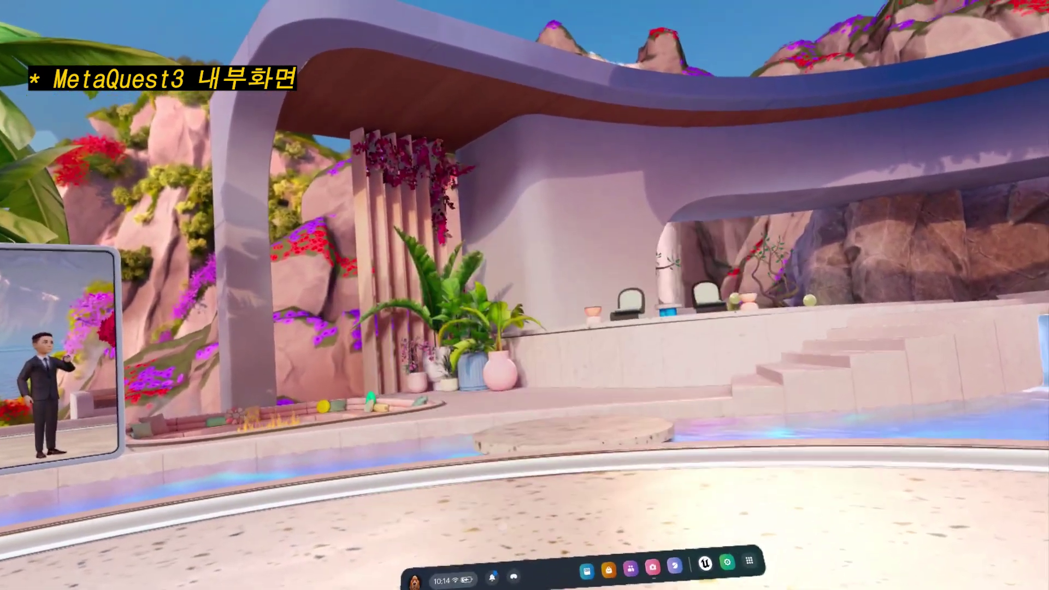